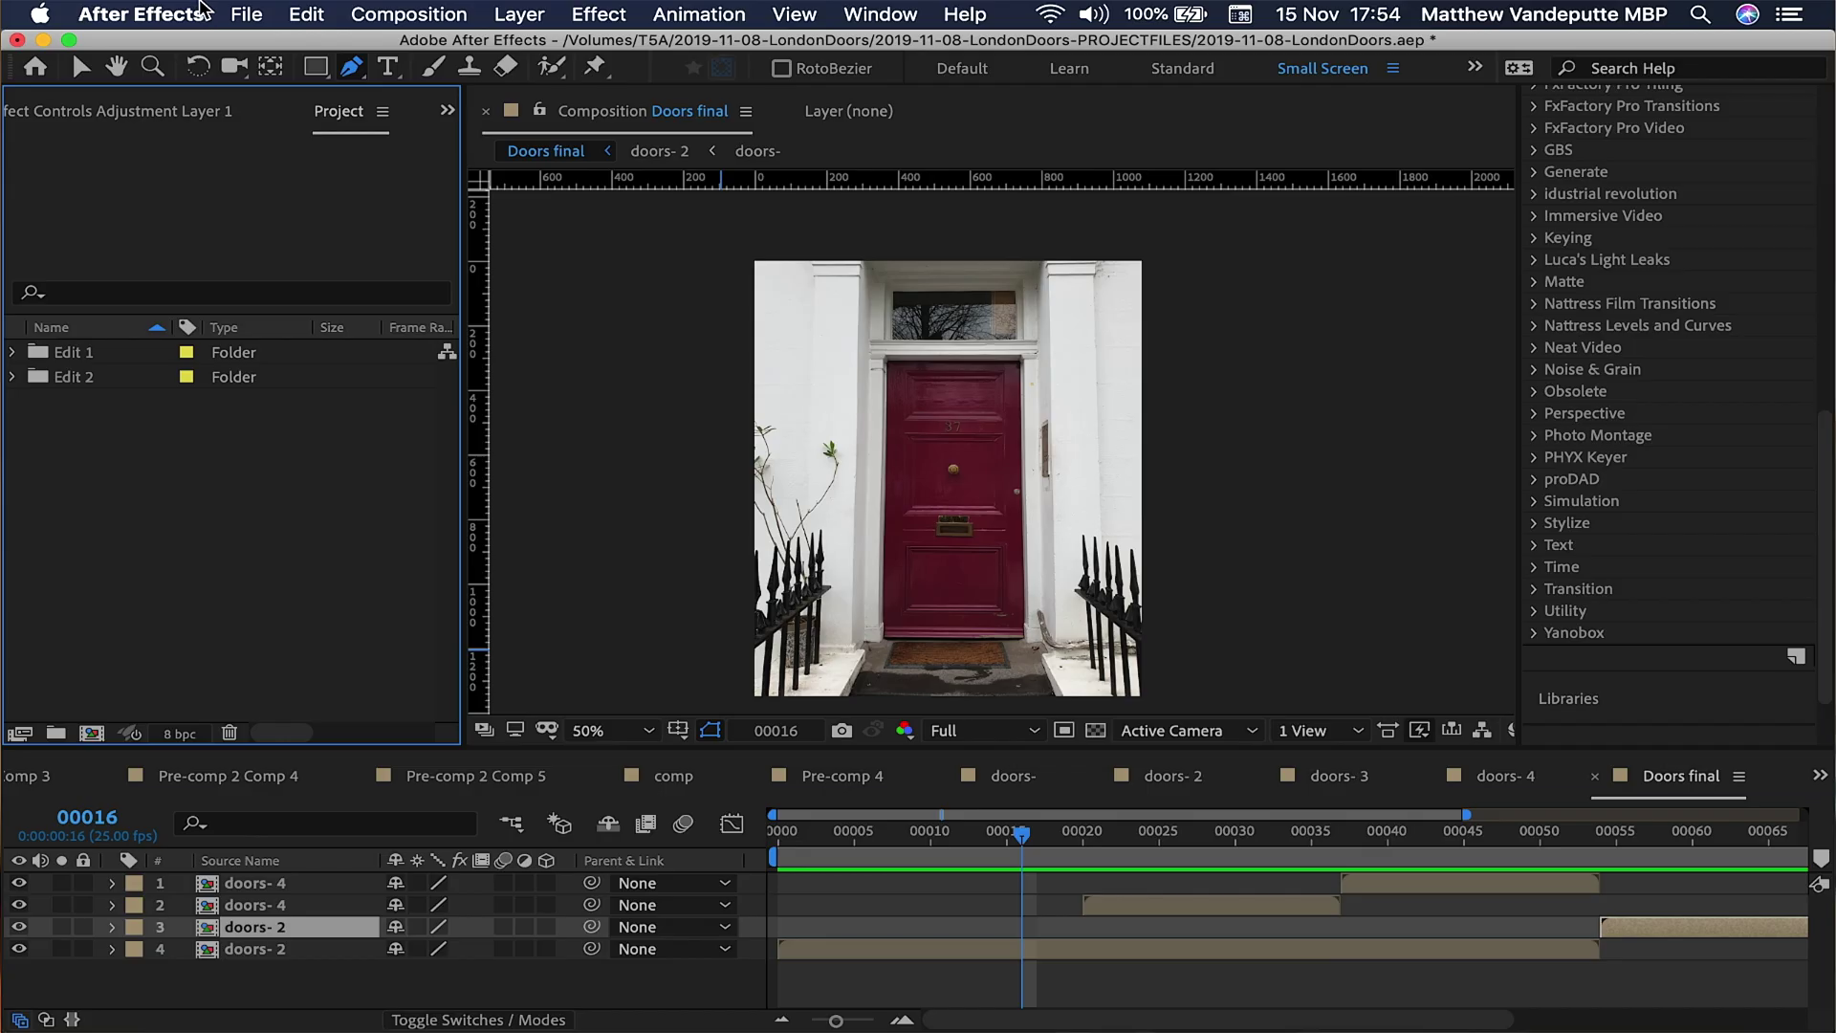
# Import doors-1 to doors-9.jpg as a JPEG sequence into a new comp.
pyautogui.click(245, 13)
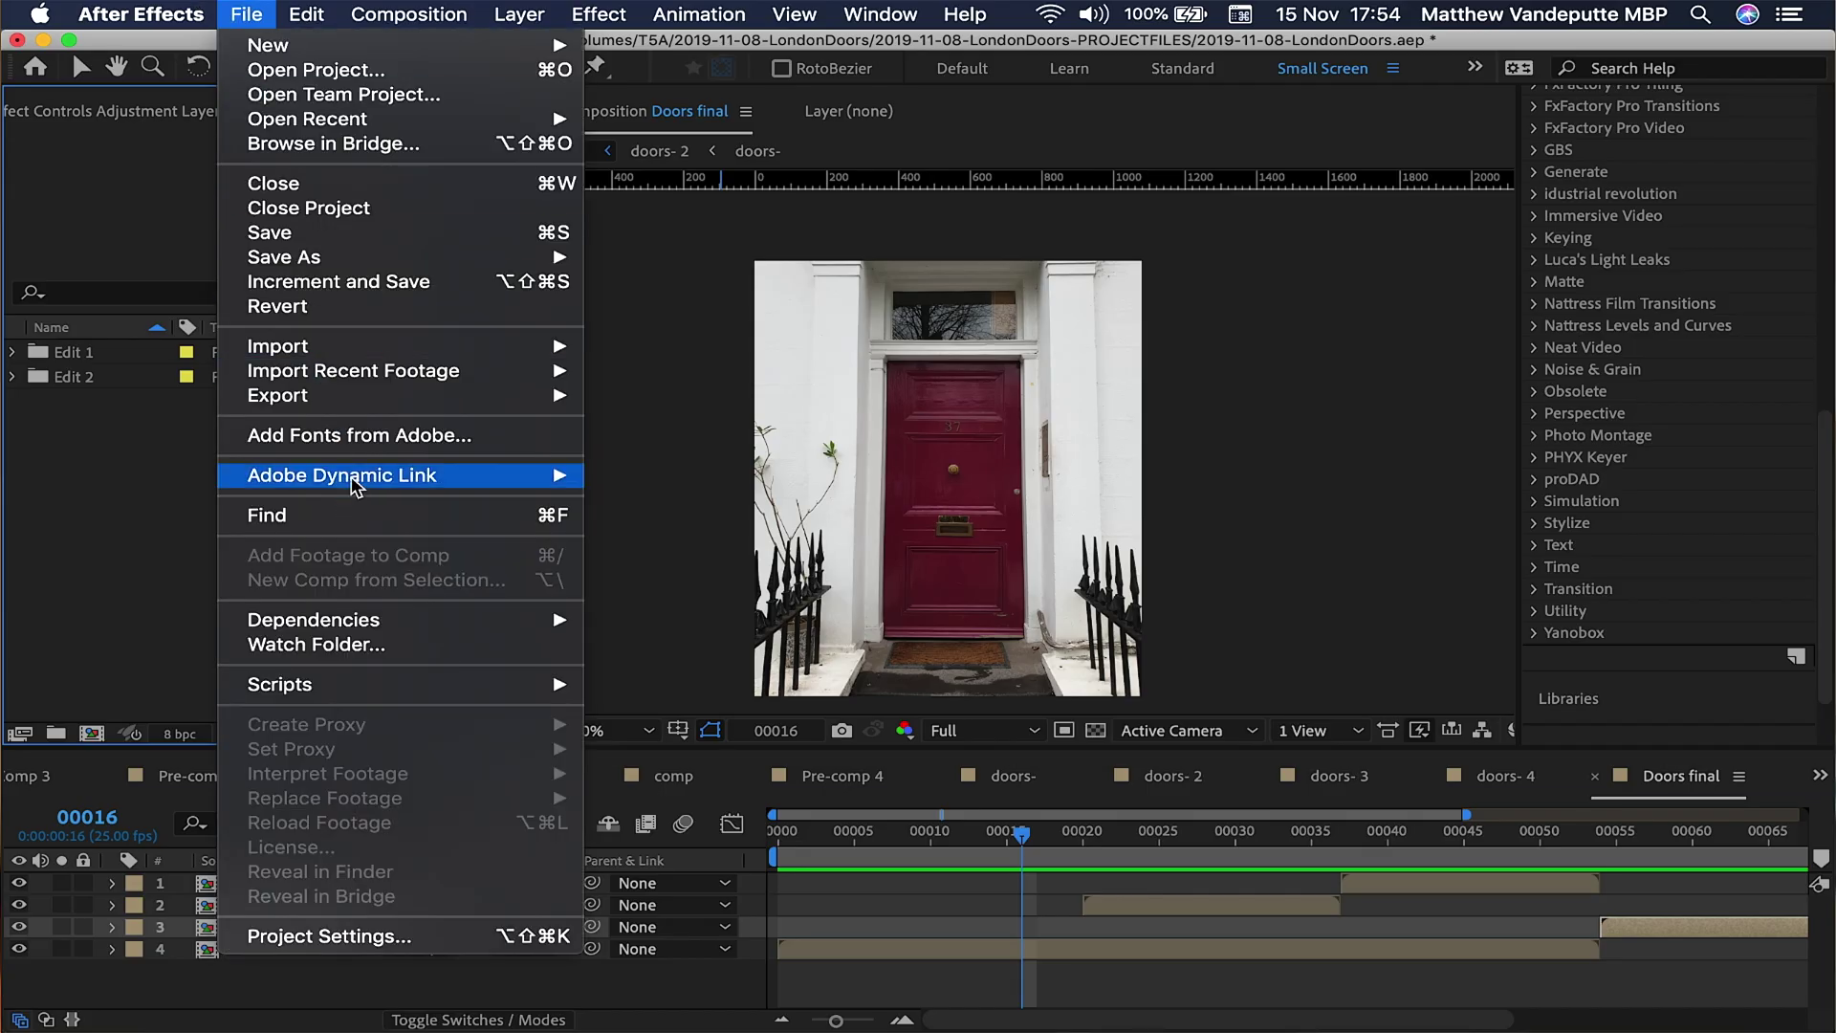
pyautogui.moveTo(462, 345)
pyautogui.click(718, 349)
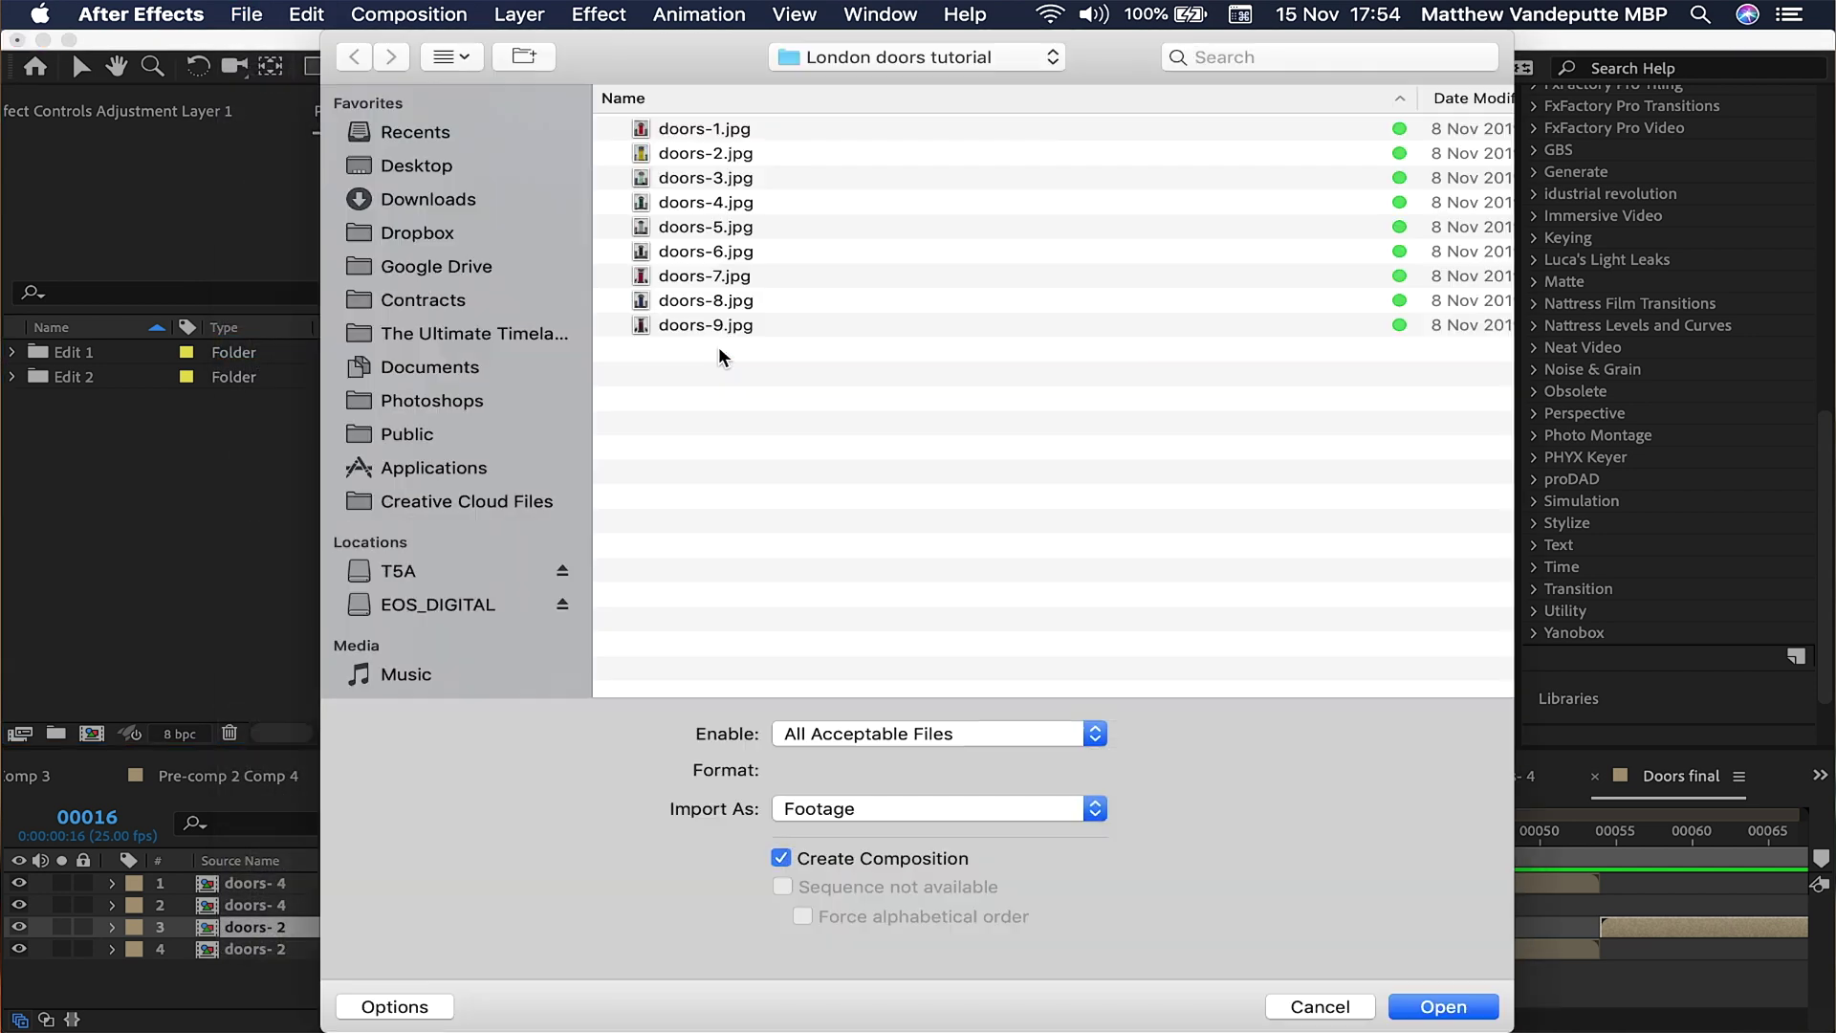
pyautogui.moveTo(849, 388); pyautogui.dragTo(786, 65)
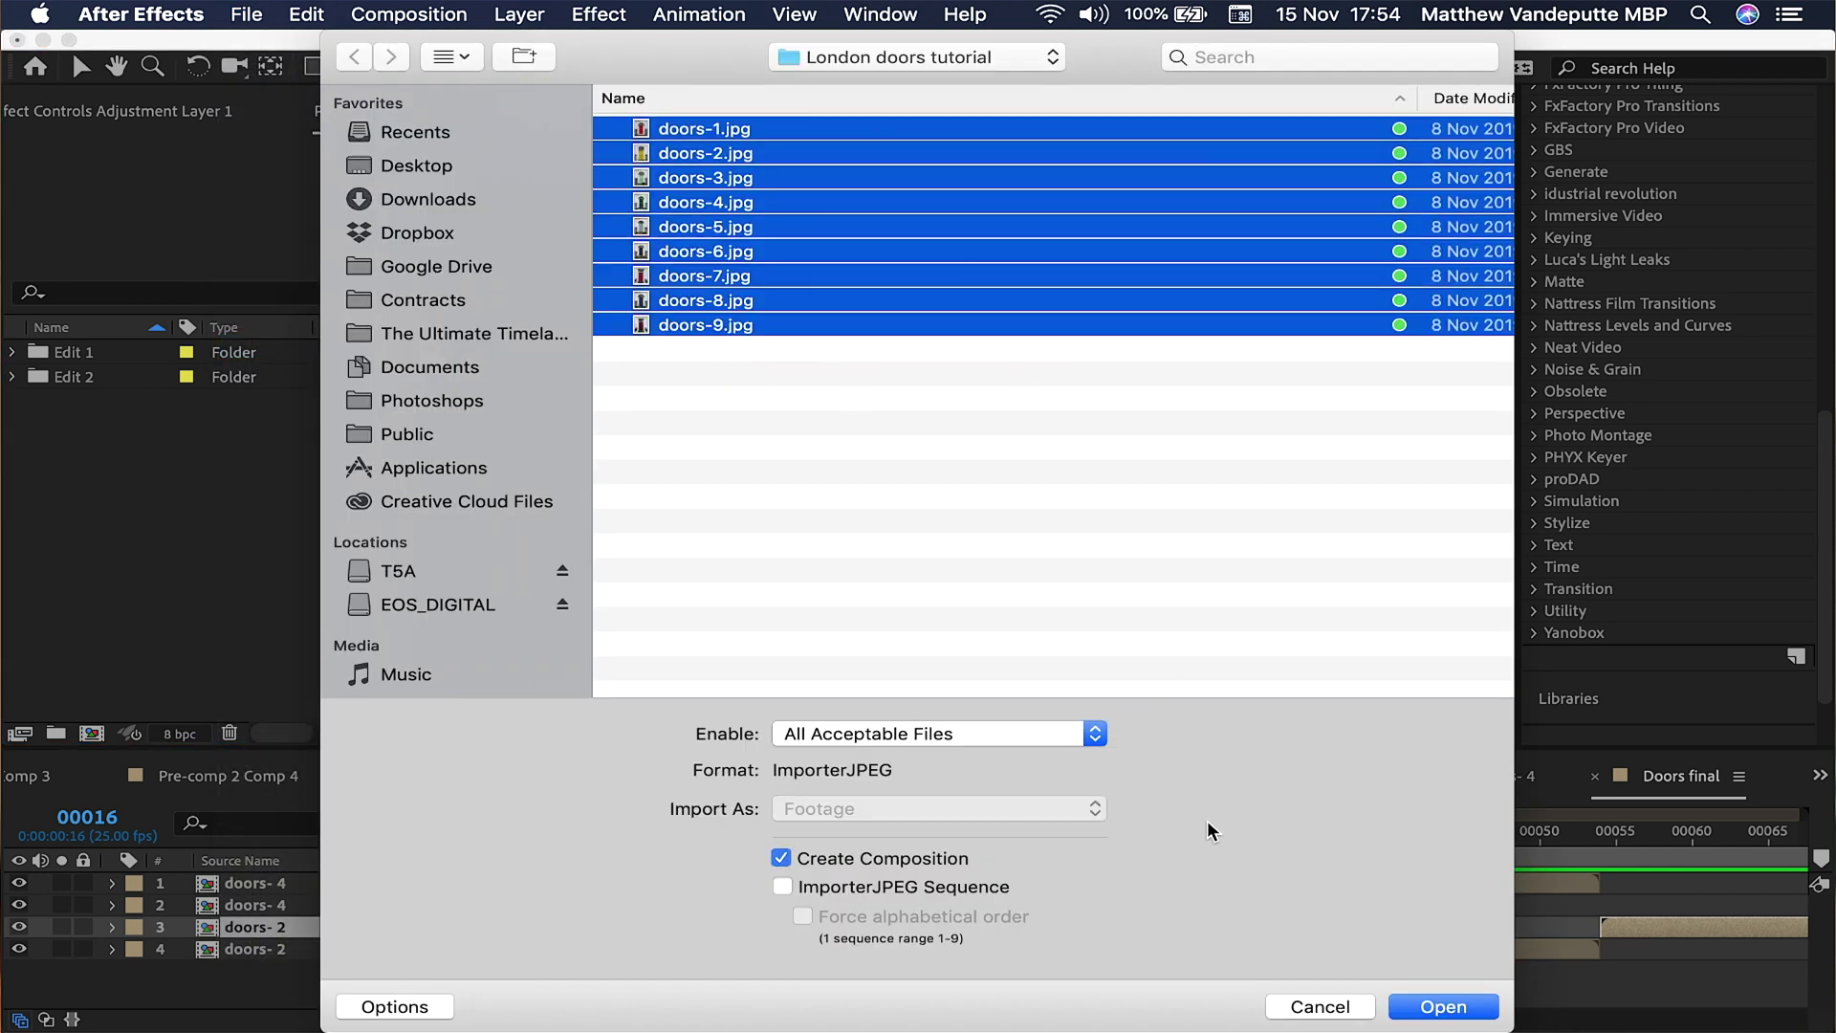
pyautogui.click(1440, 1007)
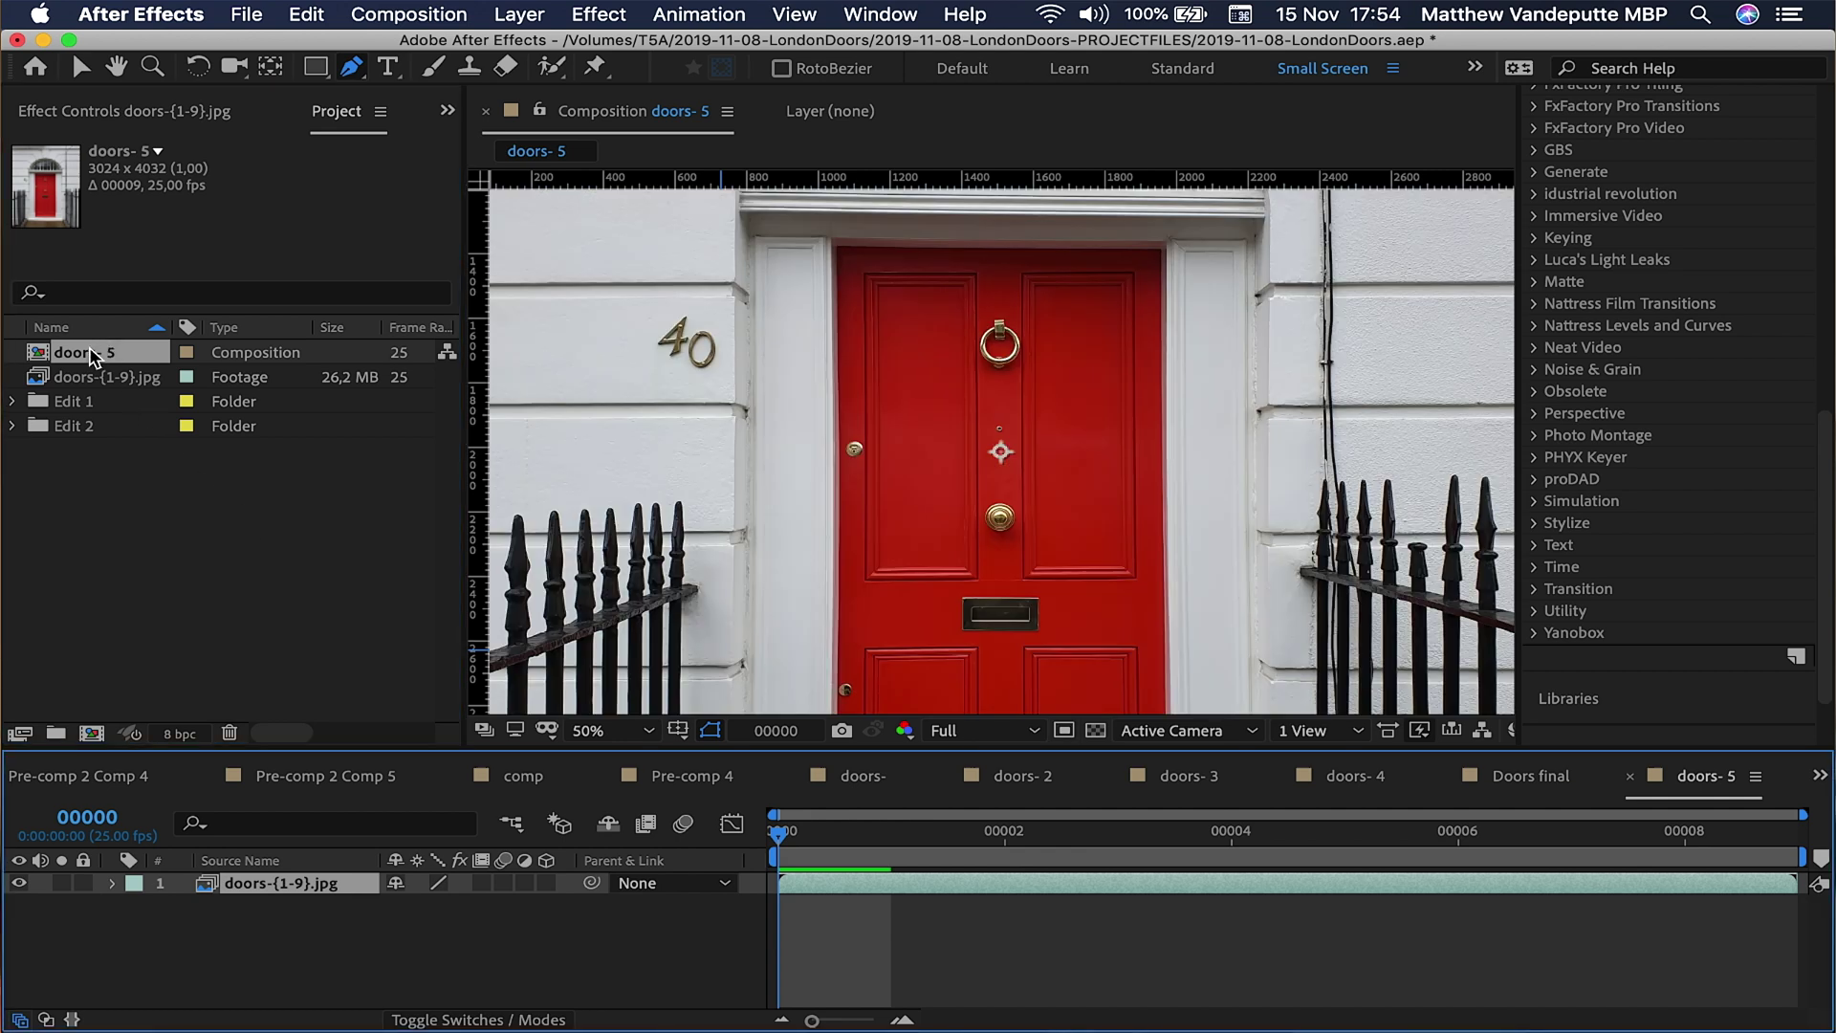
# Resize the new doors- 5 comp to 1080 x 1350 in Composition Settings.
pyautogui.press('super+k')
pyautogui.click(803, 439)
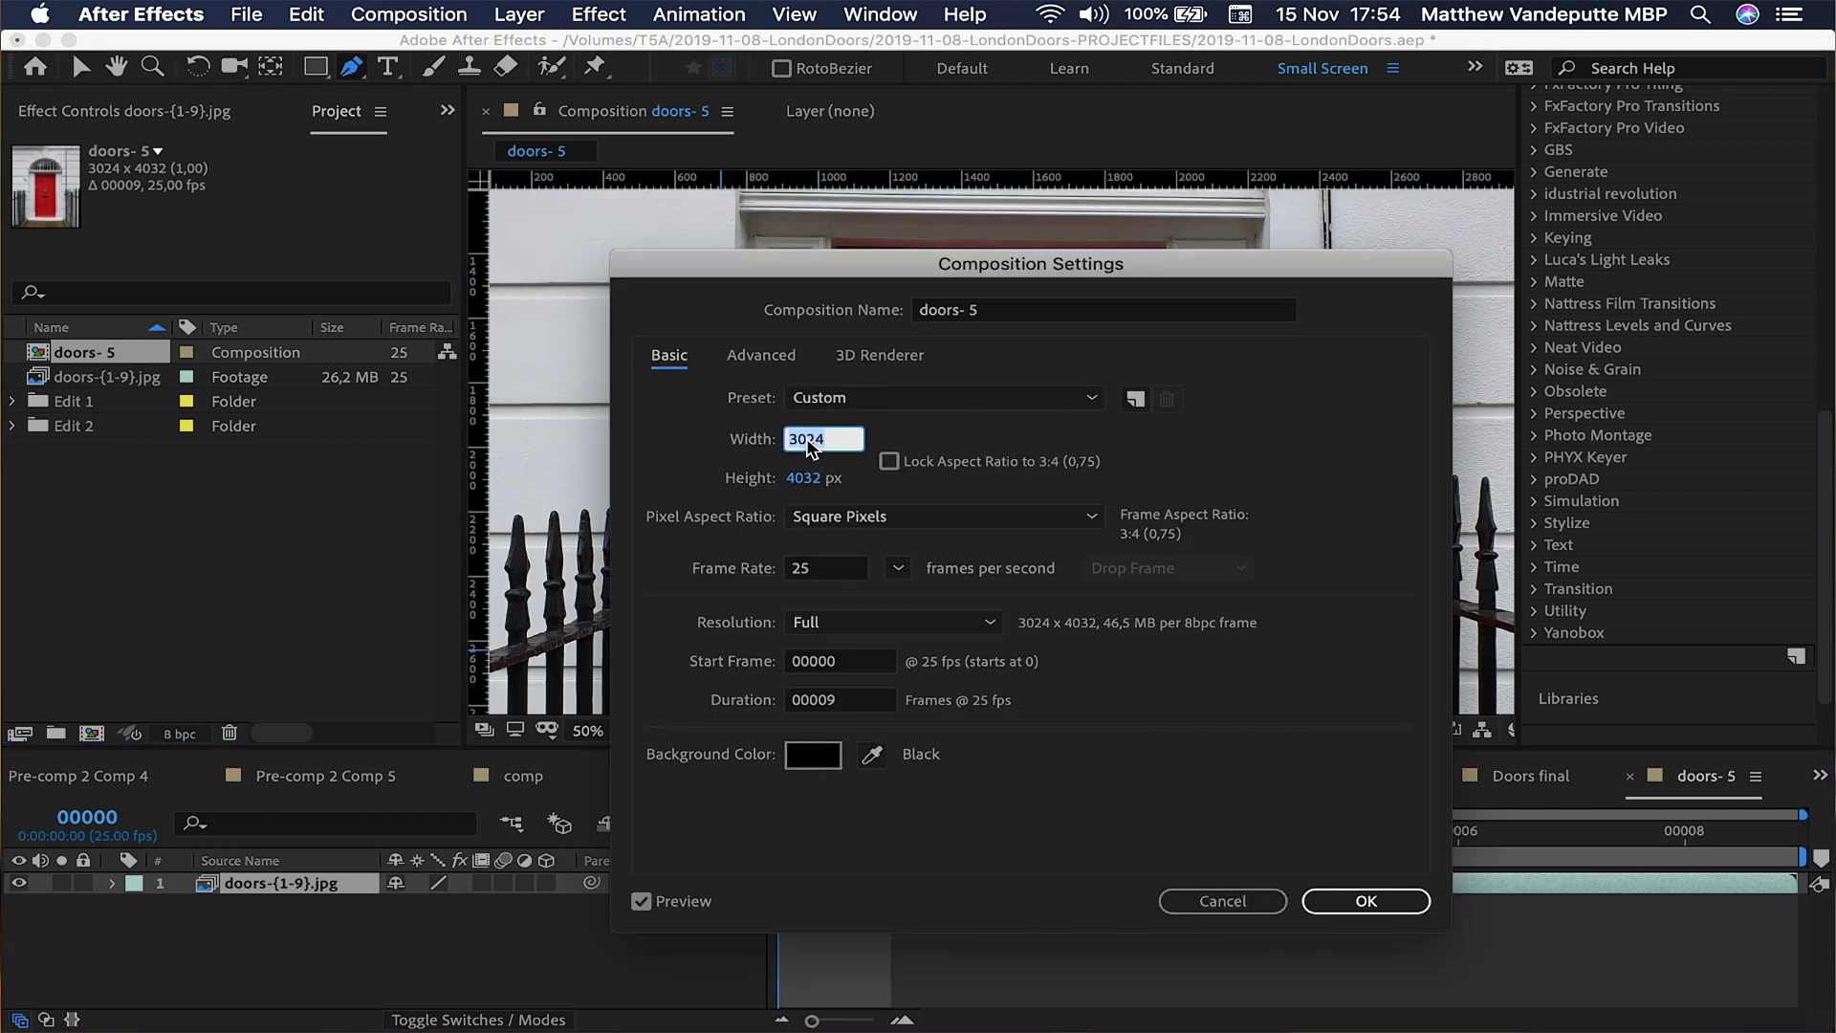
pyautogui.write('1080')
pyautogui.press('Tab')
pyautogui.write('1')
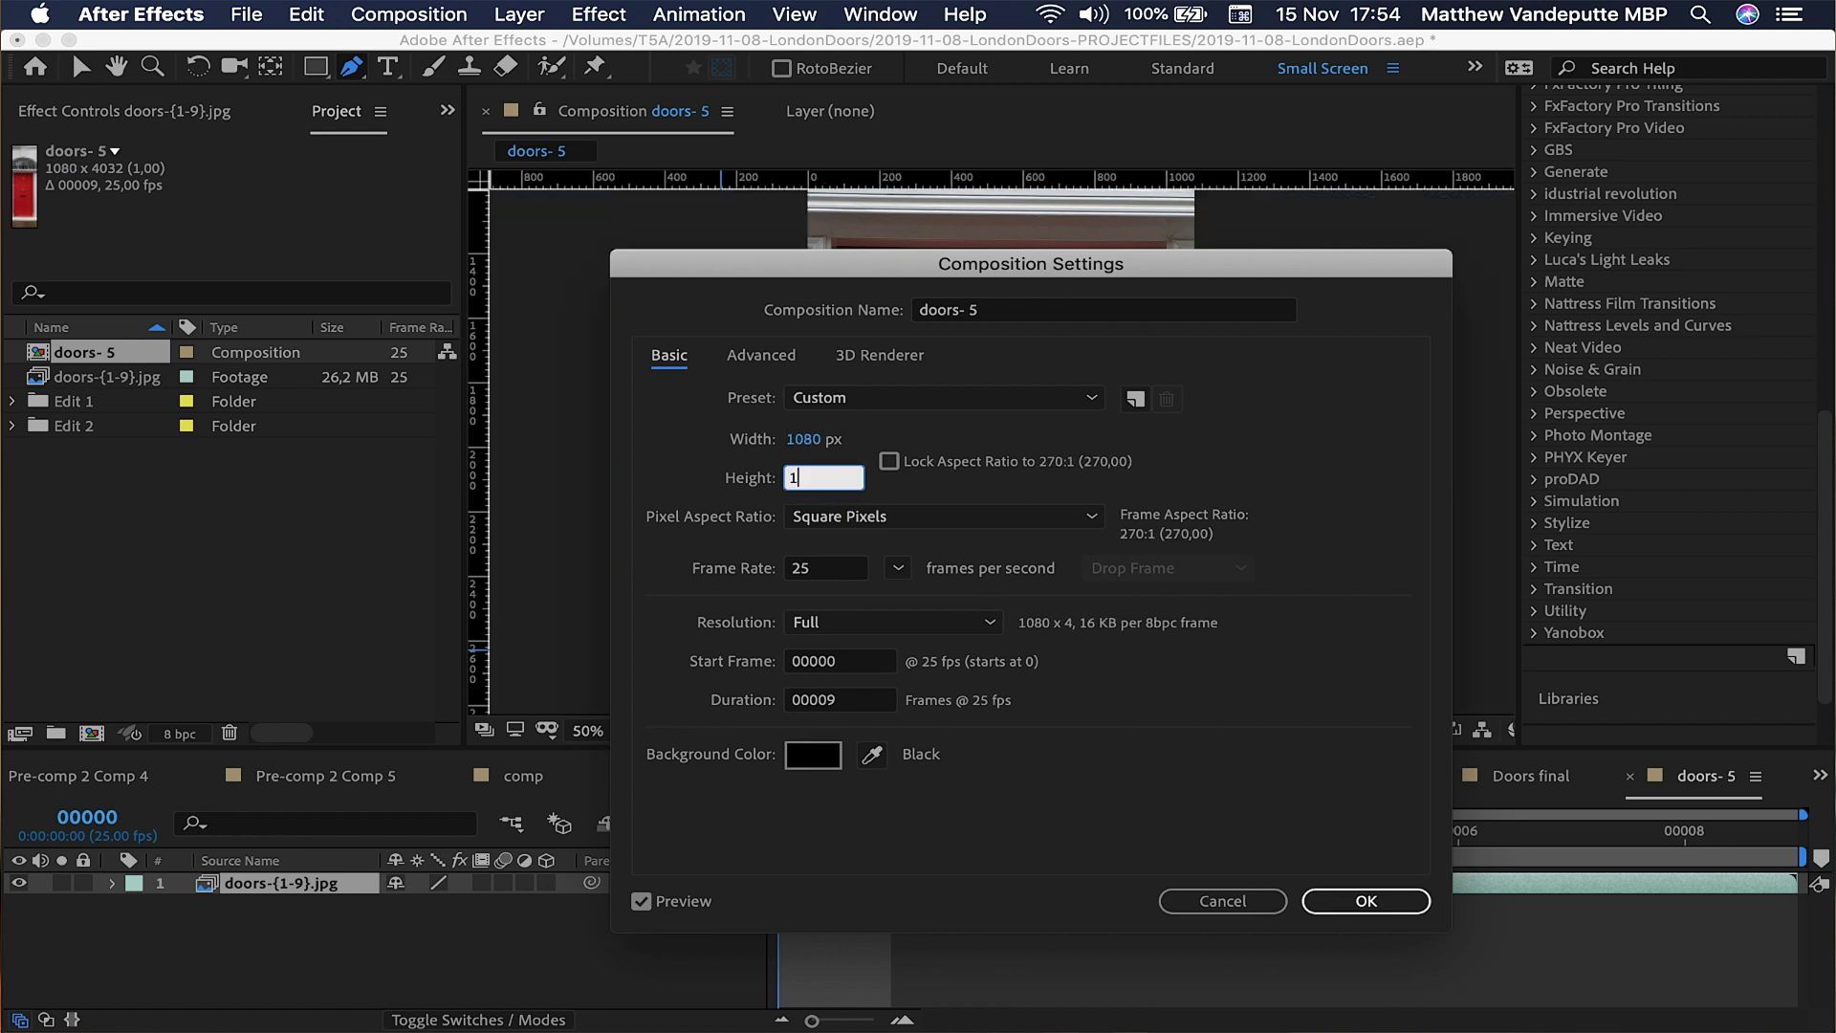
pyautogui.write('350')
pyautogui.press('Return')
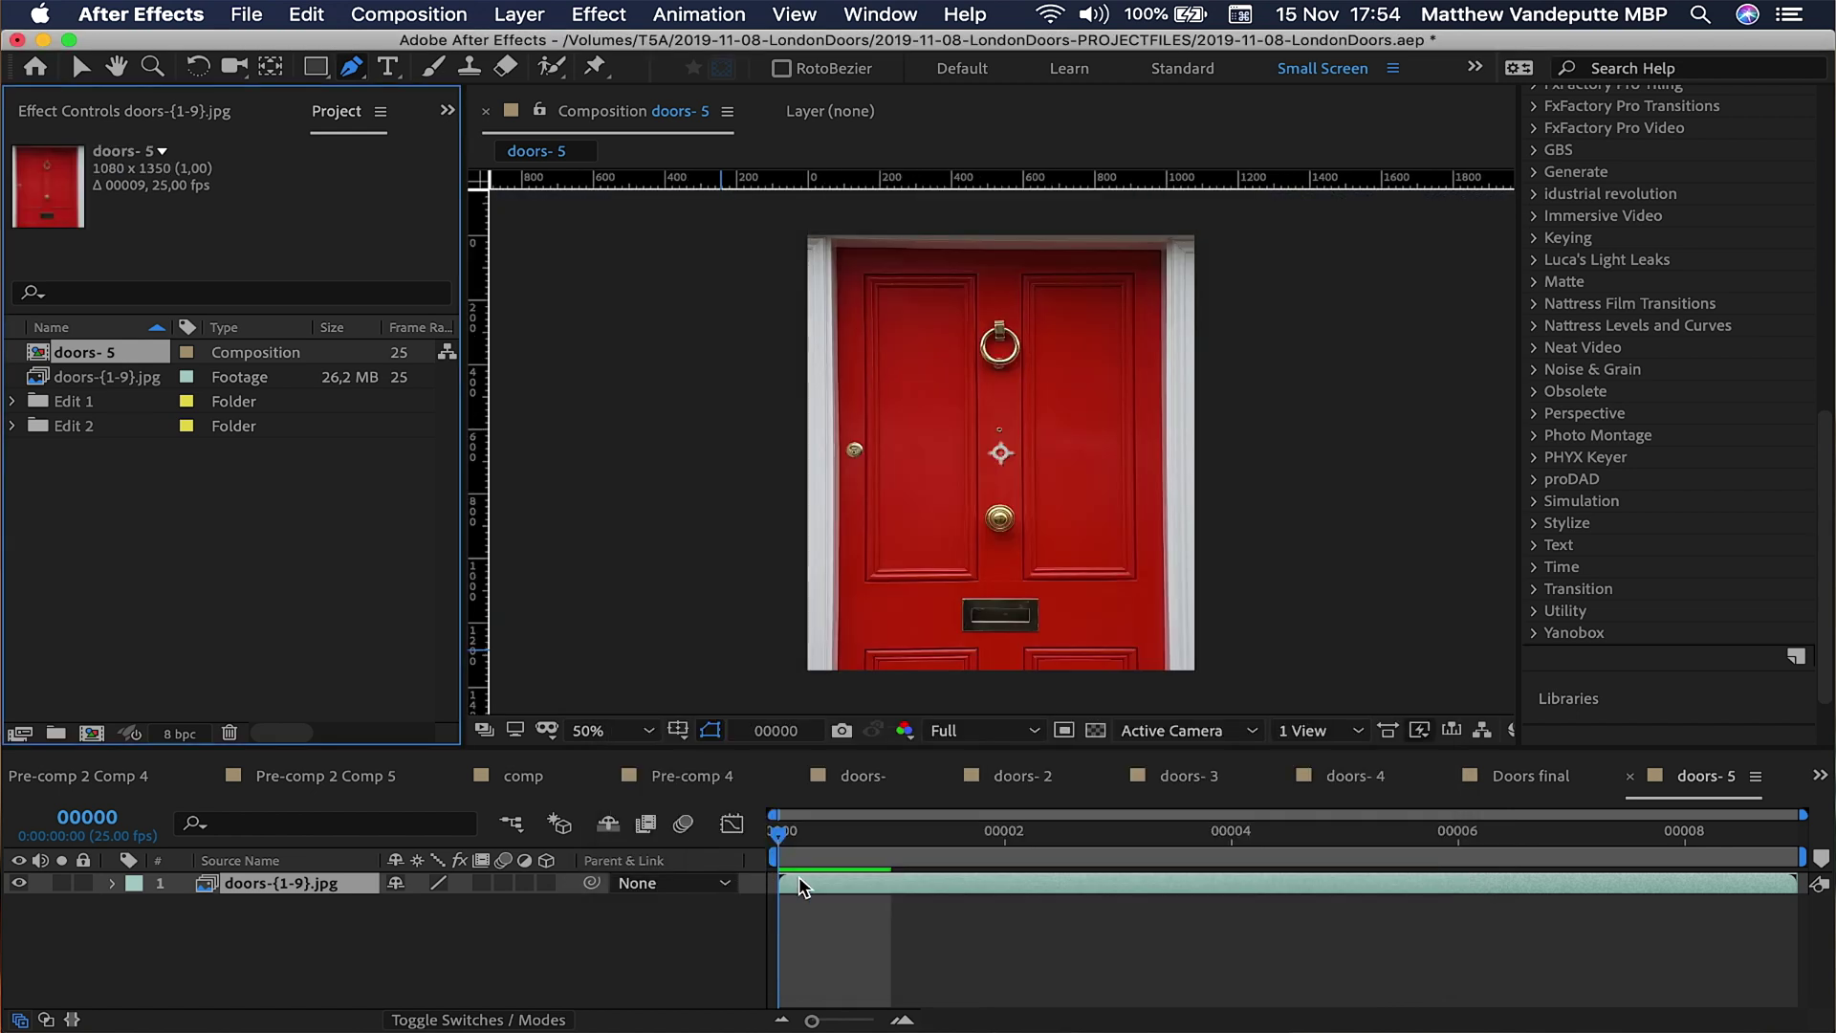
# Time-stretch the doors-{1-9}.jpg layer to 200%.
pyautogui.click(857, 897)
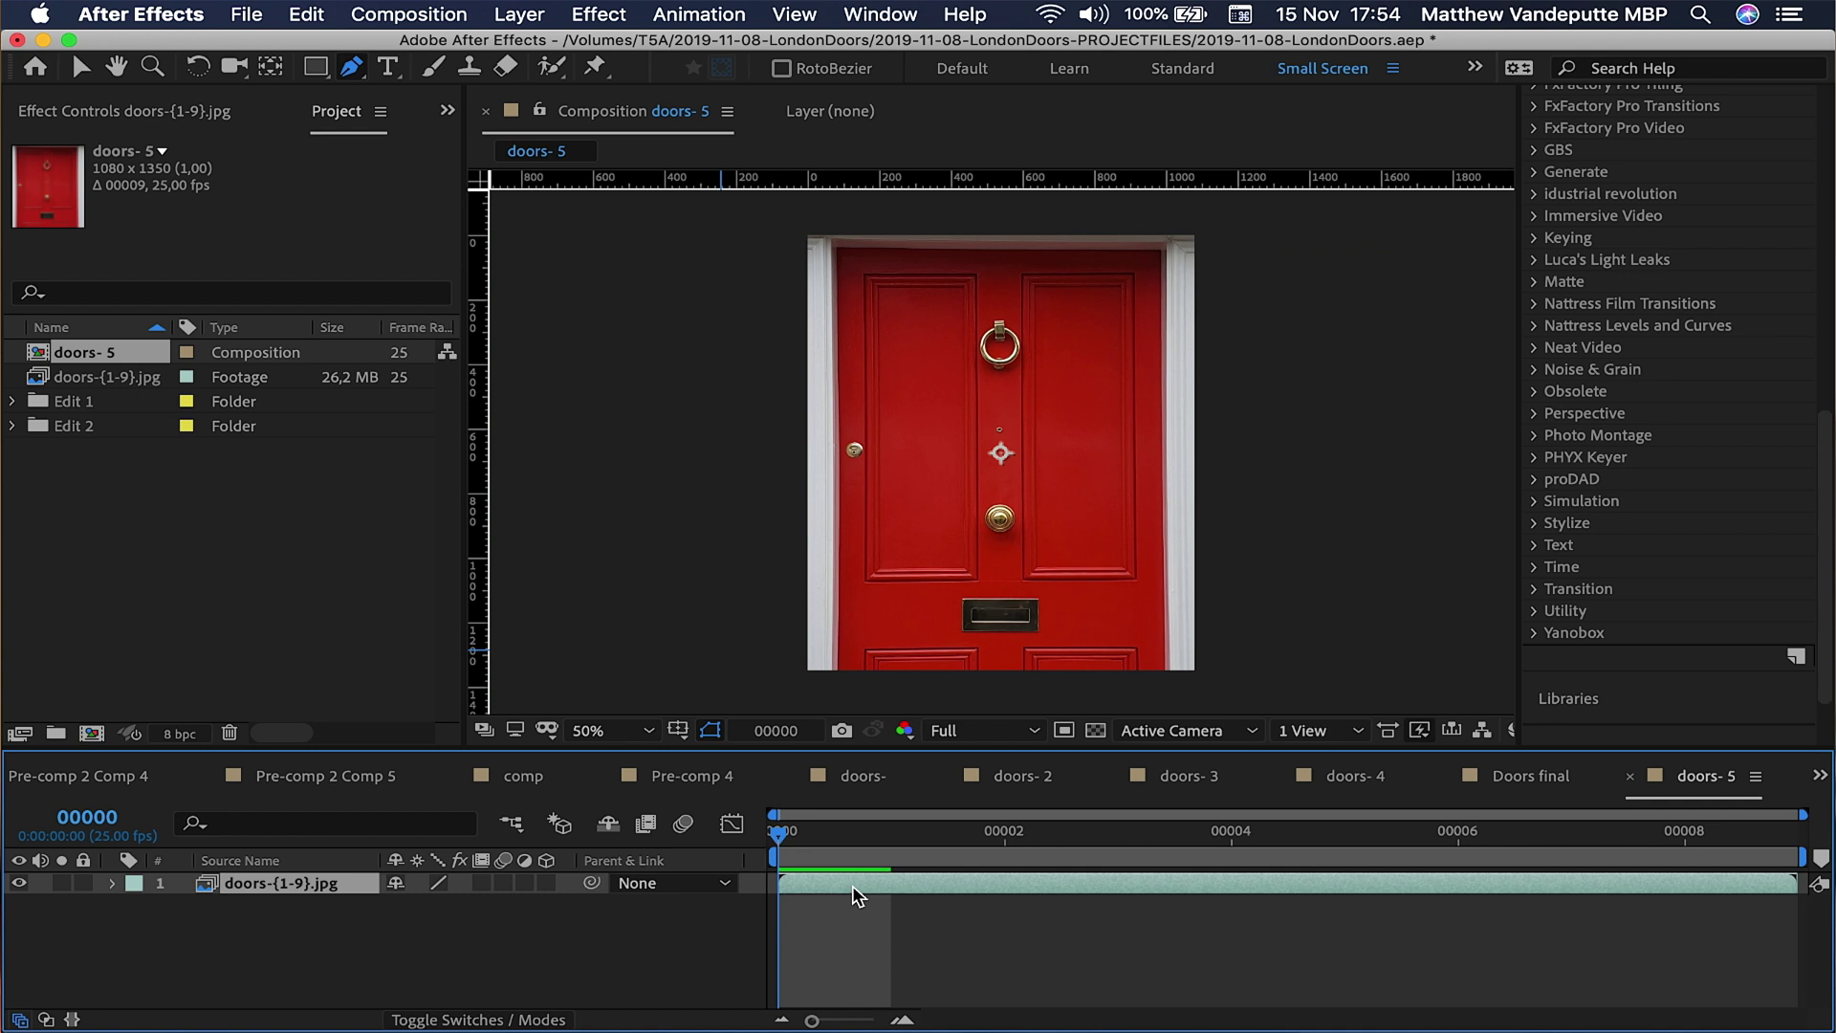
pyautogui.rightClick(853, 888)
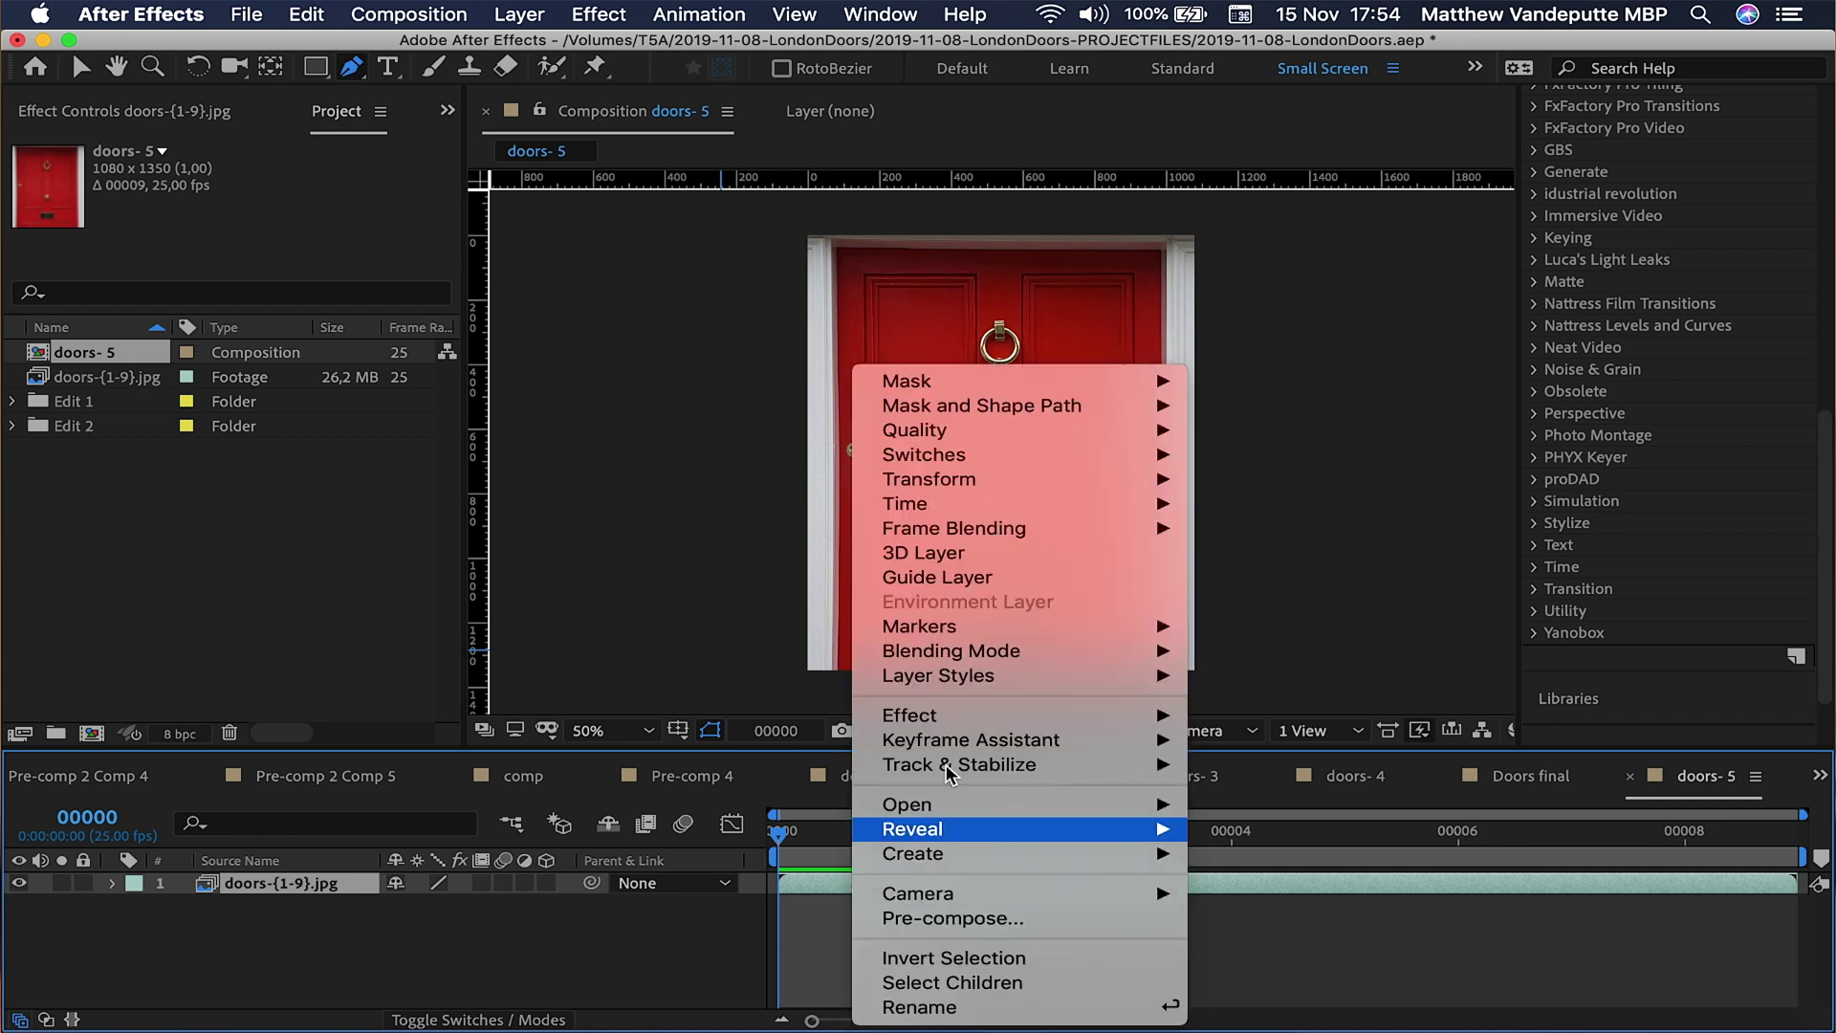
pyautogui.moveTo(1028, 527)
pyautogui.moveTo(1157, 505)
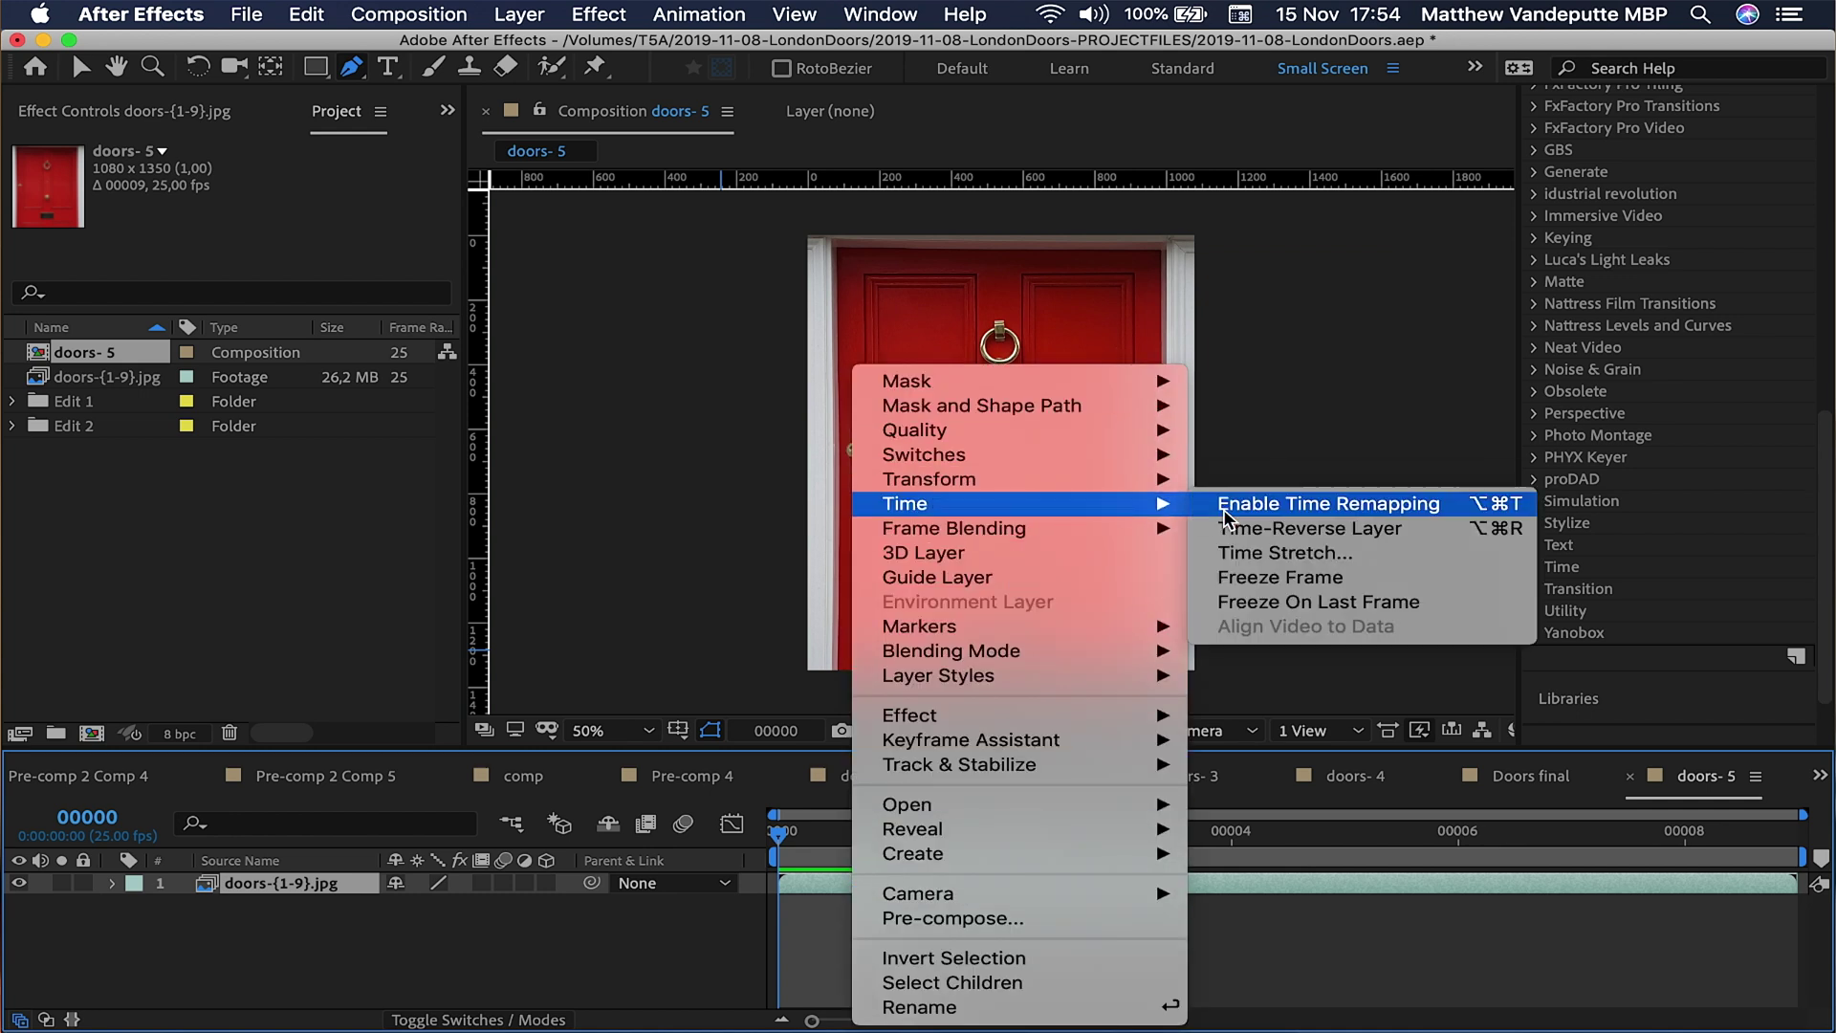
pyautogui.click(1279, 555)
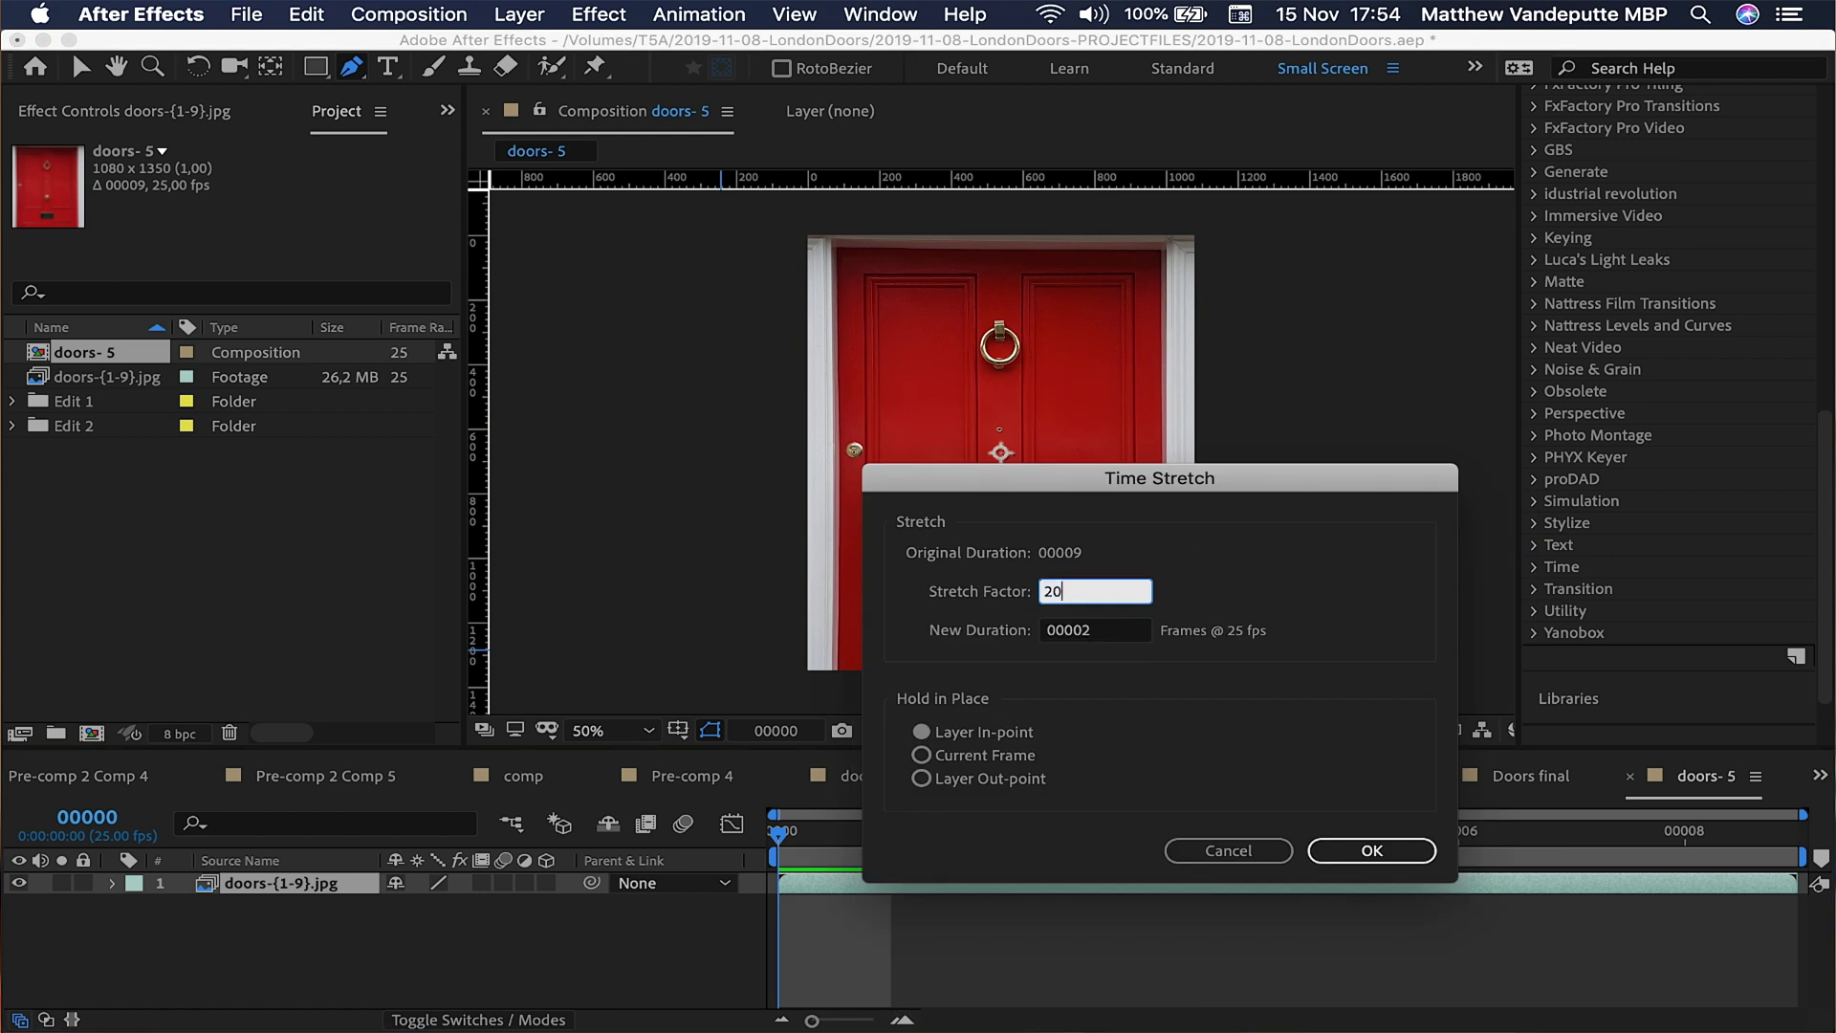
pyautogui.click(1374, 853)
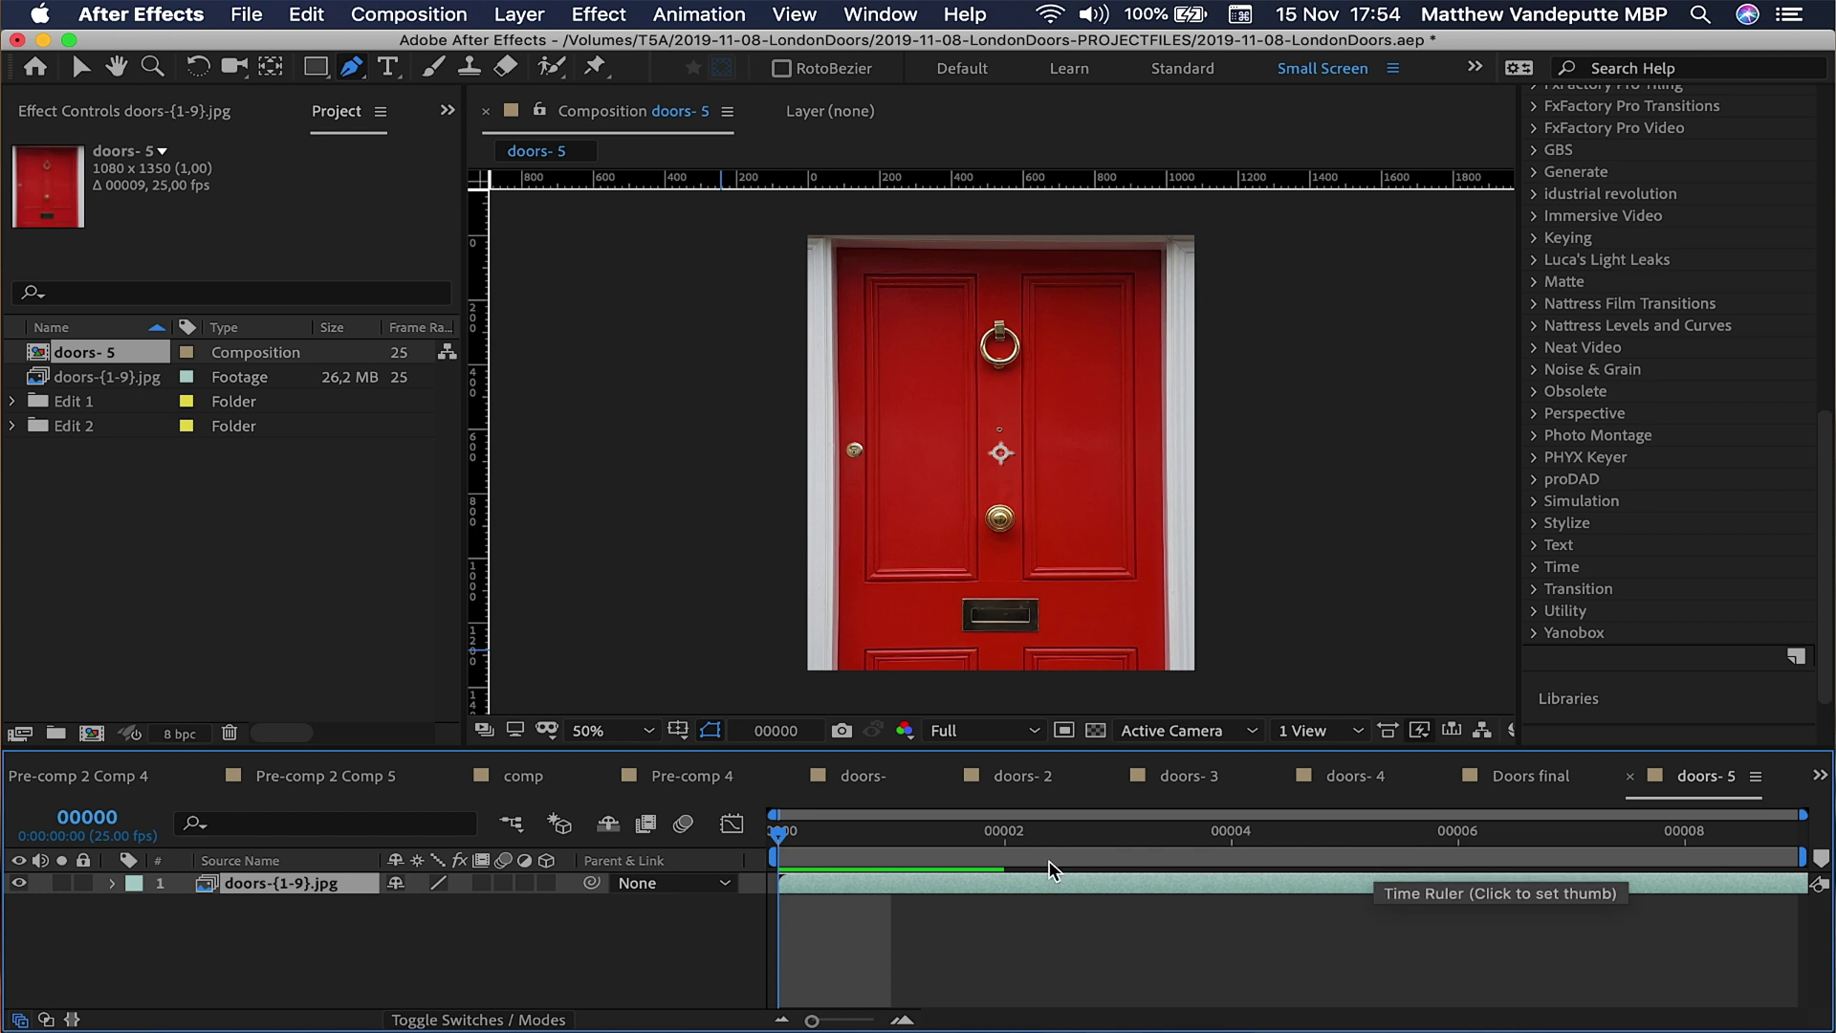
# Set the comp duration to 18 frames, preview it, and reveal the layer's Scale.
pyautogui.press('super+k')
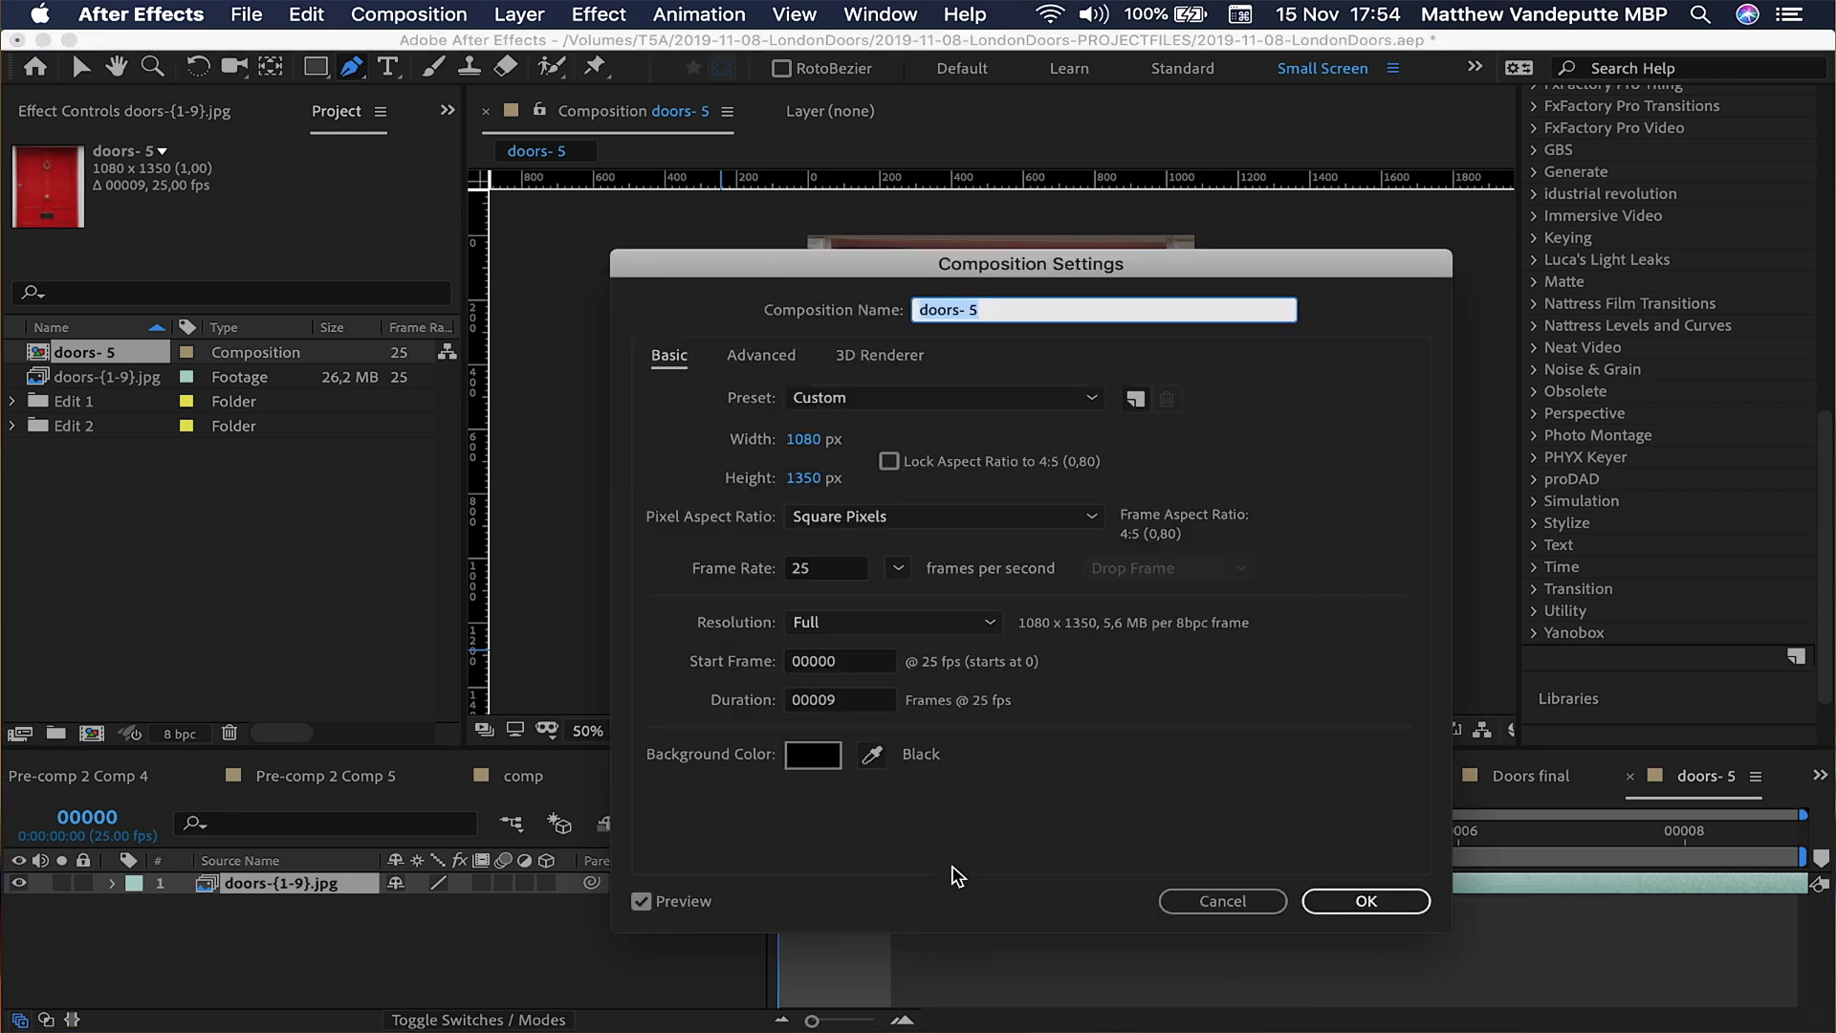
pyautogui.click(864, 703)
pyautogui.write('18')
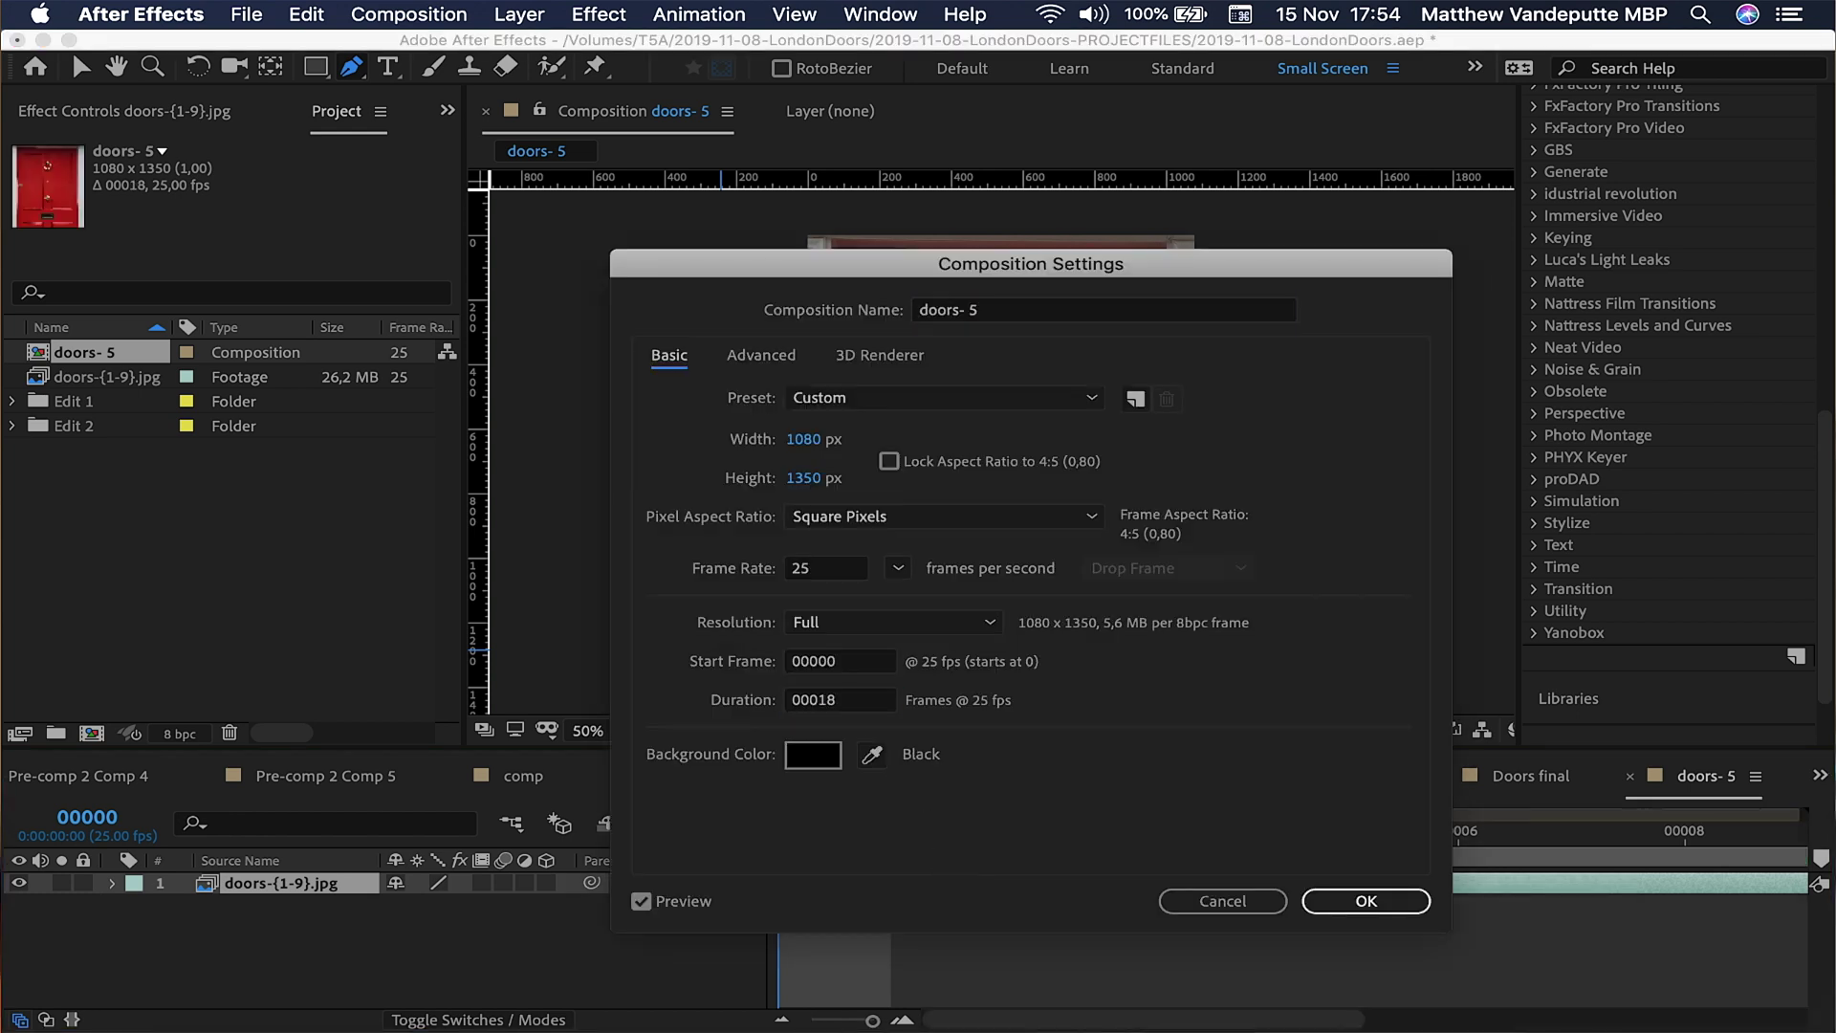
pyautogui.press('Return')
pyautogui.press('space')
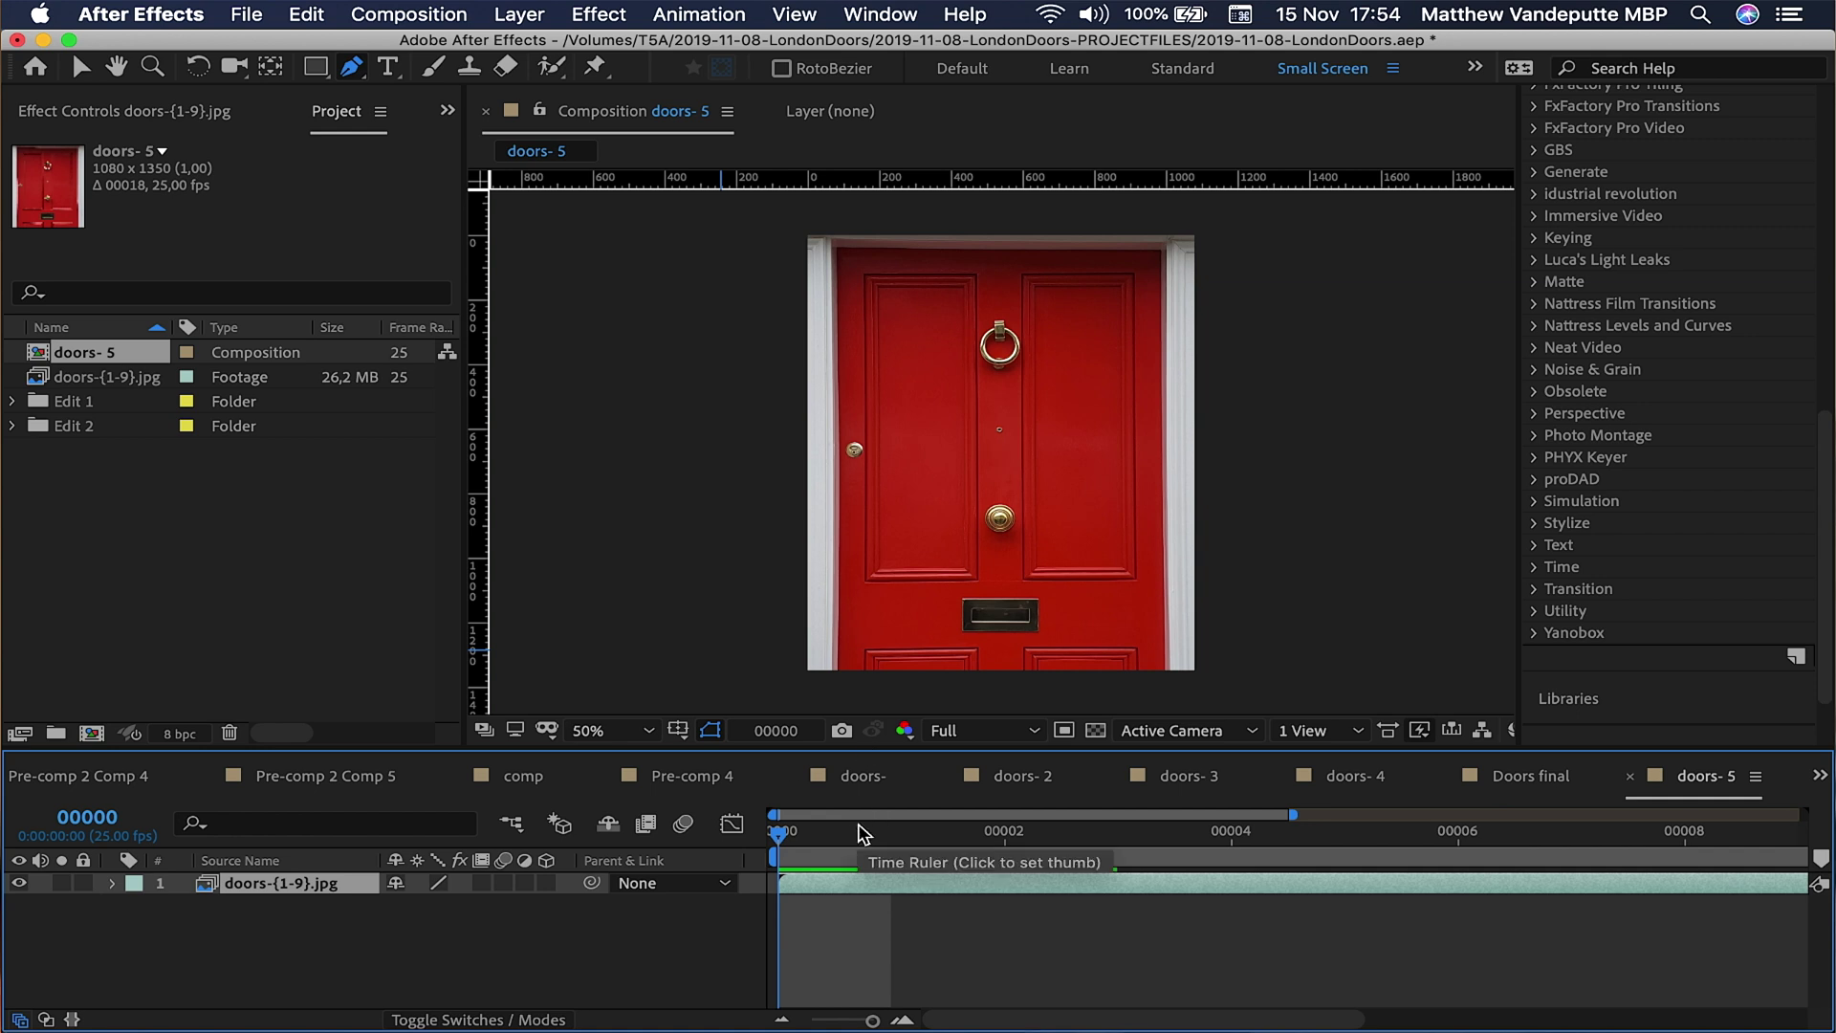
pyautogui.press('s')
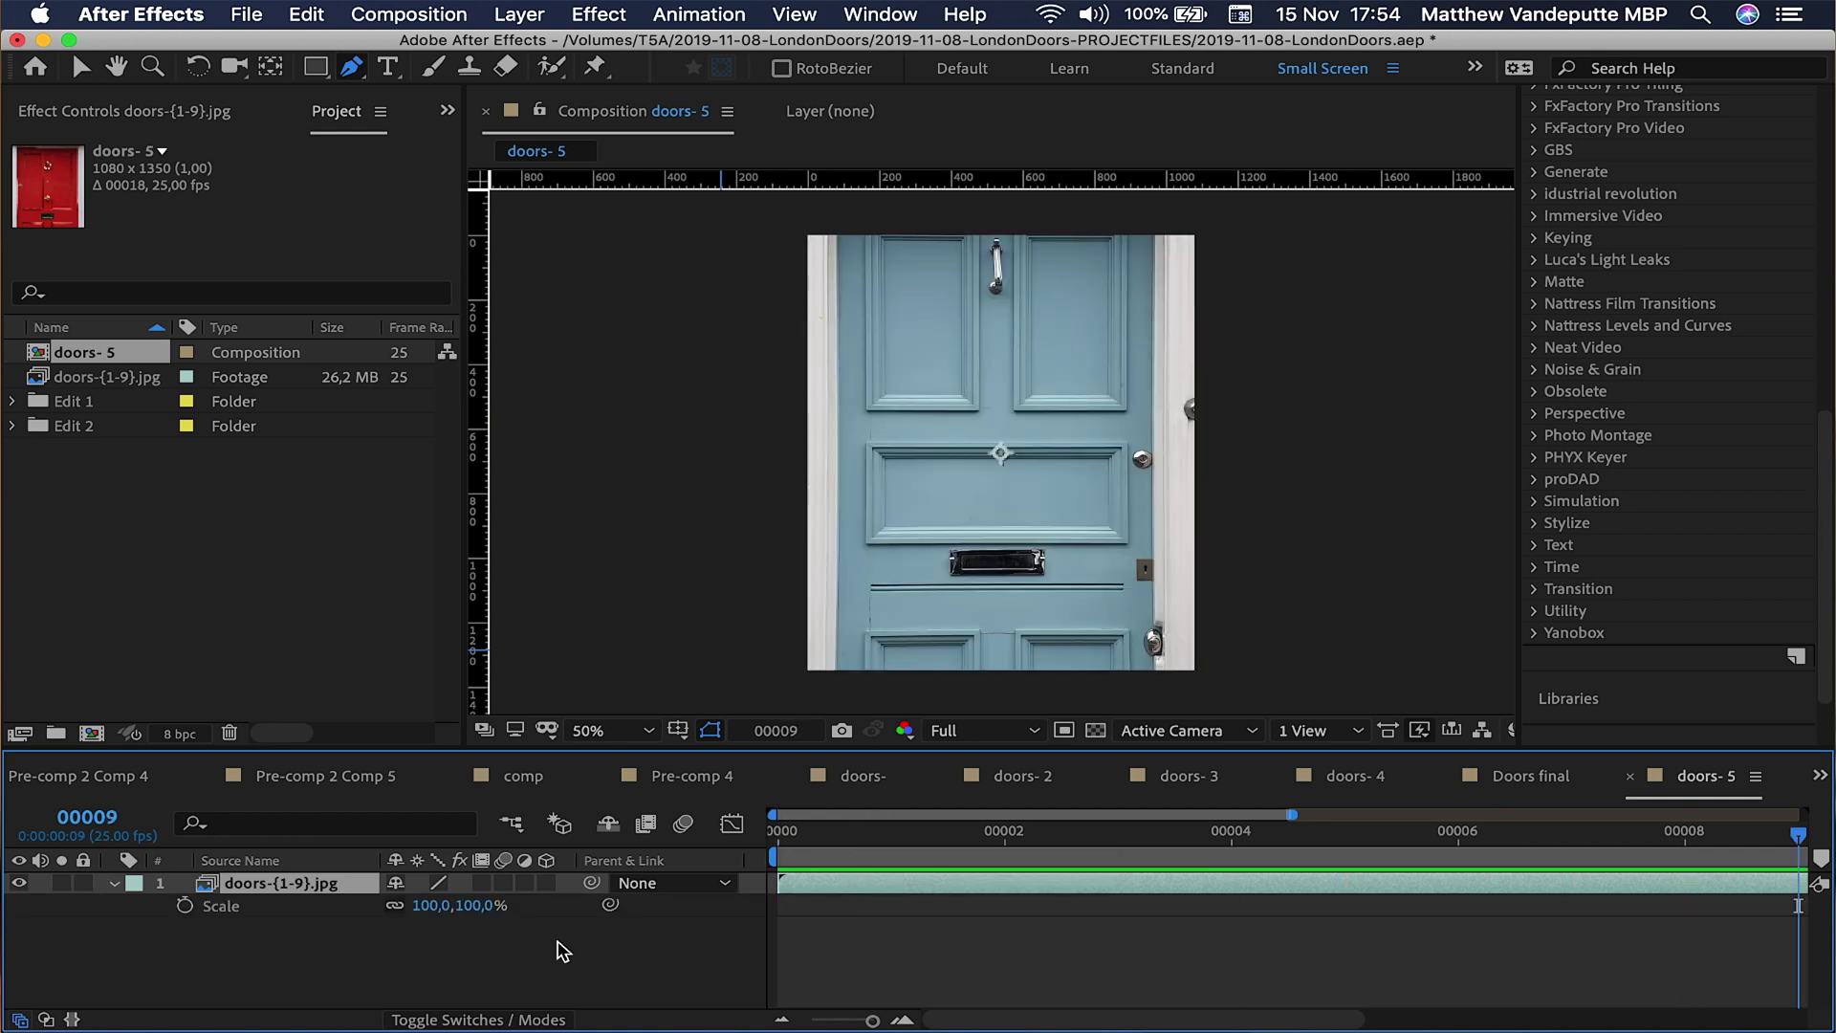
# At frame 0, shrink the layer and add Scale, Rotation and Position keyframes.
pyautogui.moveTo(432, 913); pyautogui.dragTo(339, 912)
pyautogui.press('v')
pyautogui.click(801, 865)
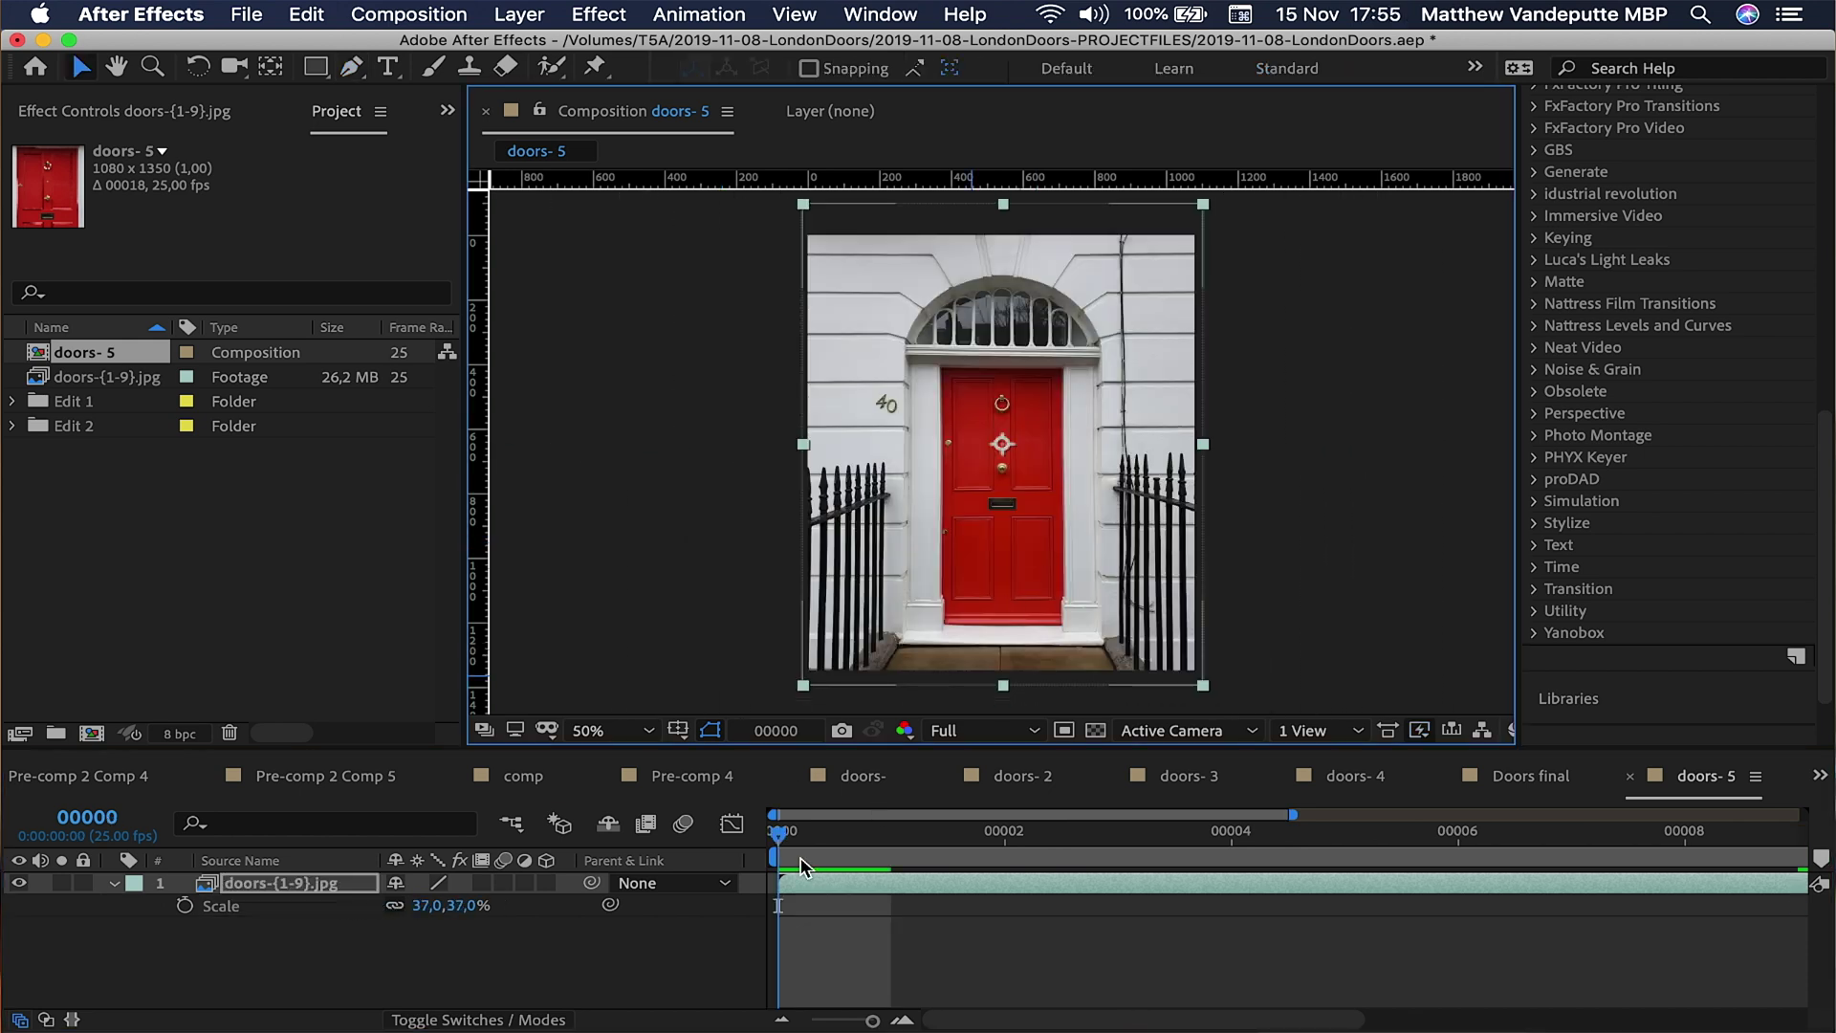
pyautogui.click(116, 884)
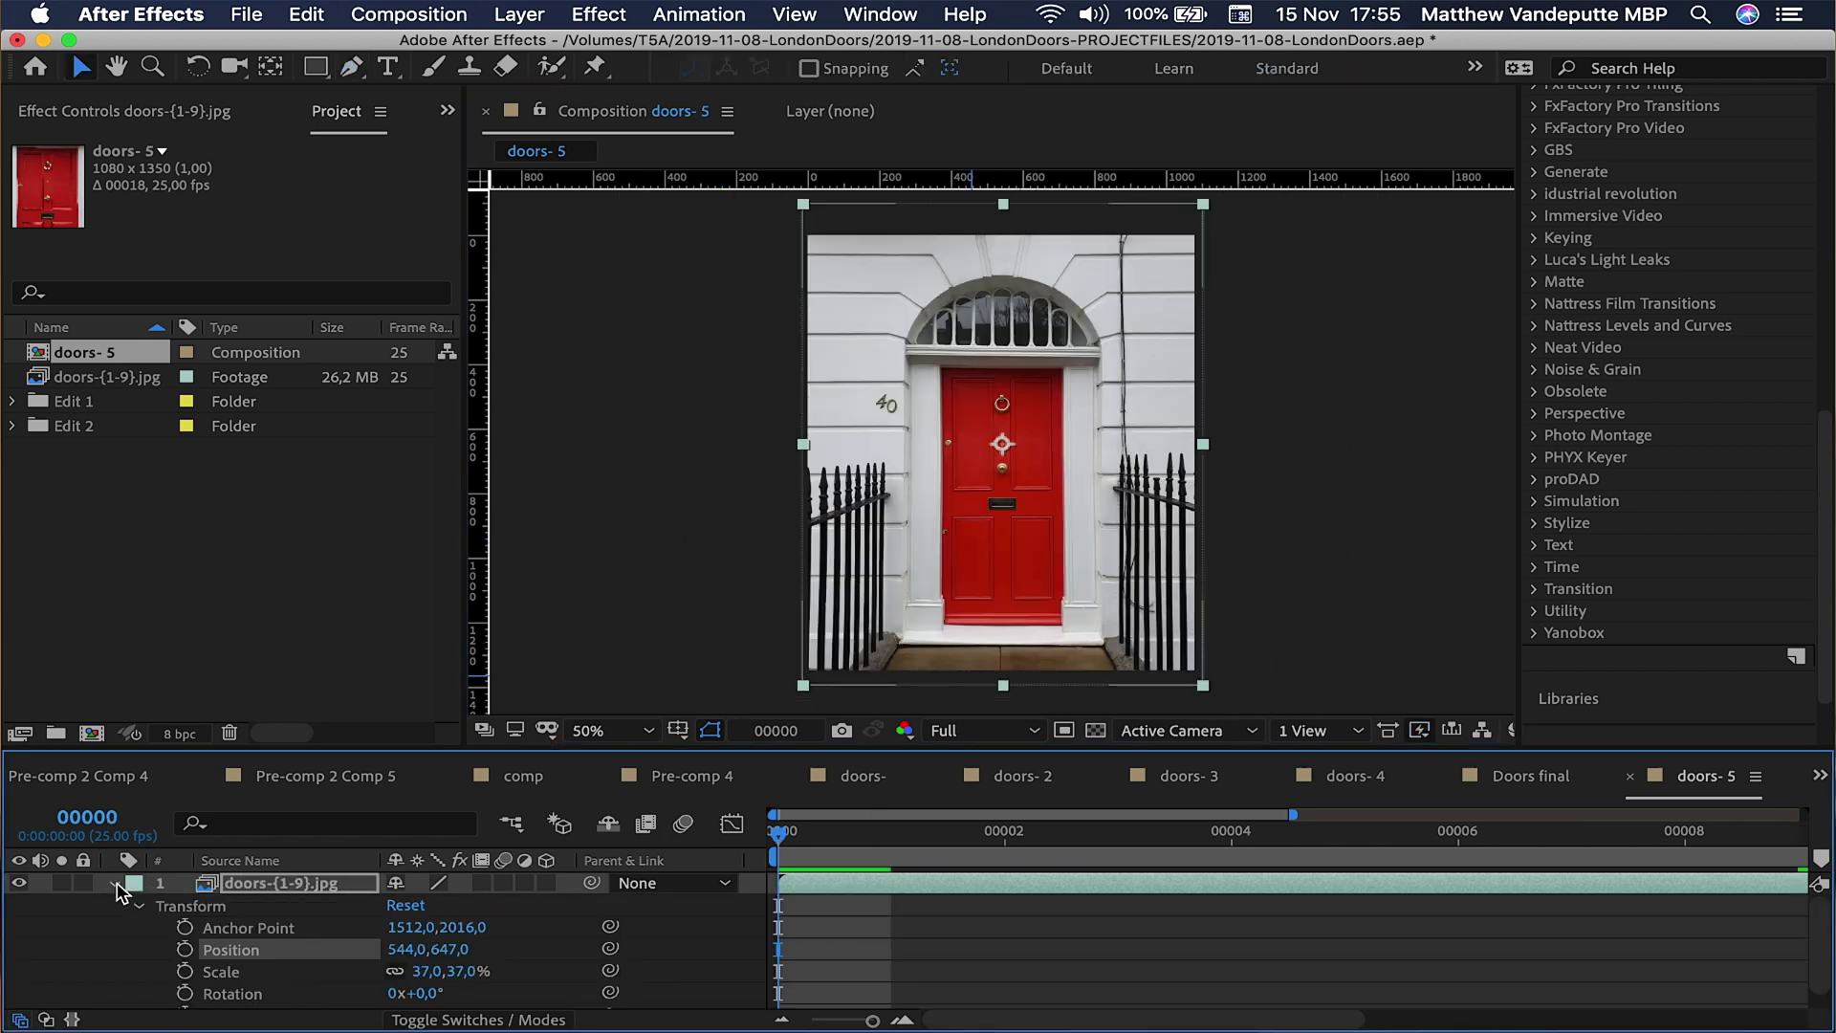
pyautogui.scroll(-1, 143, 949)
pyautogui.click(184, 953)
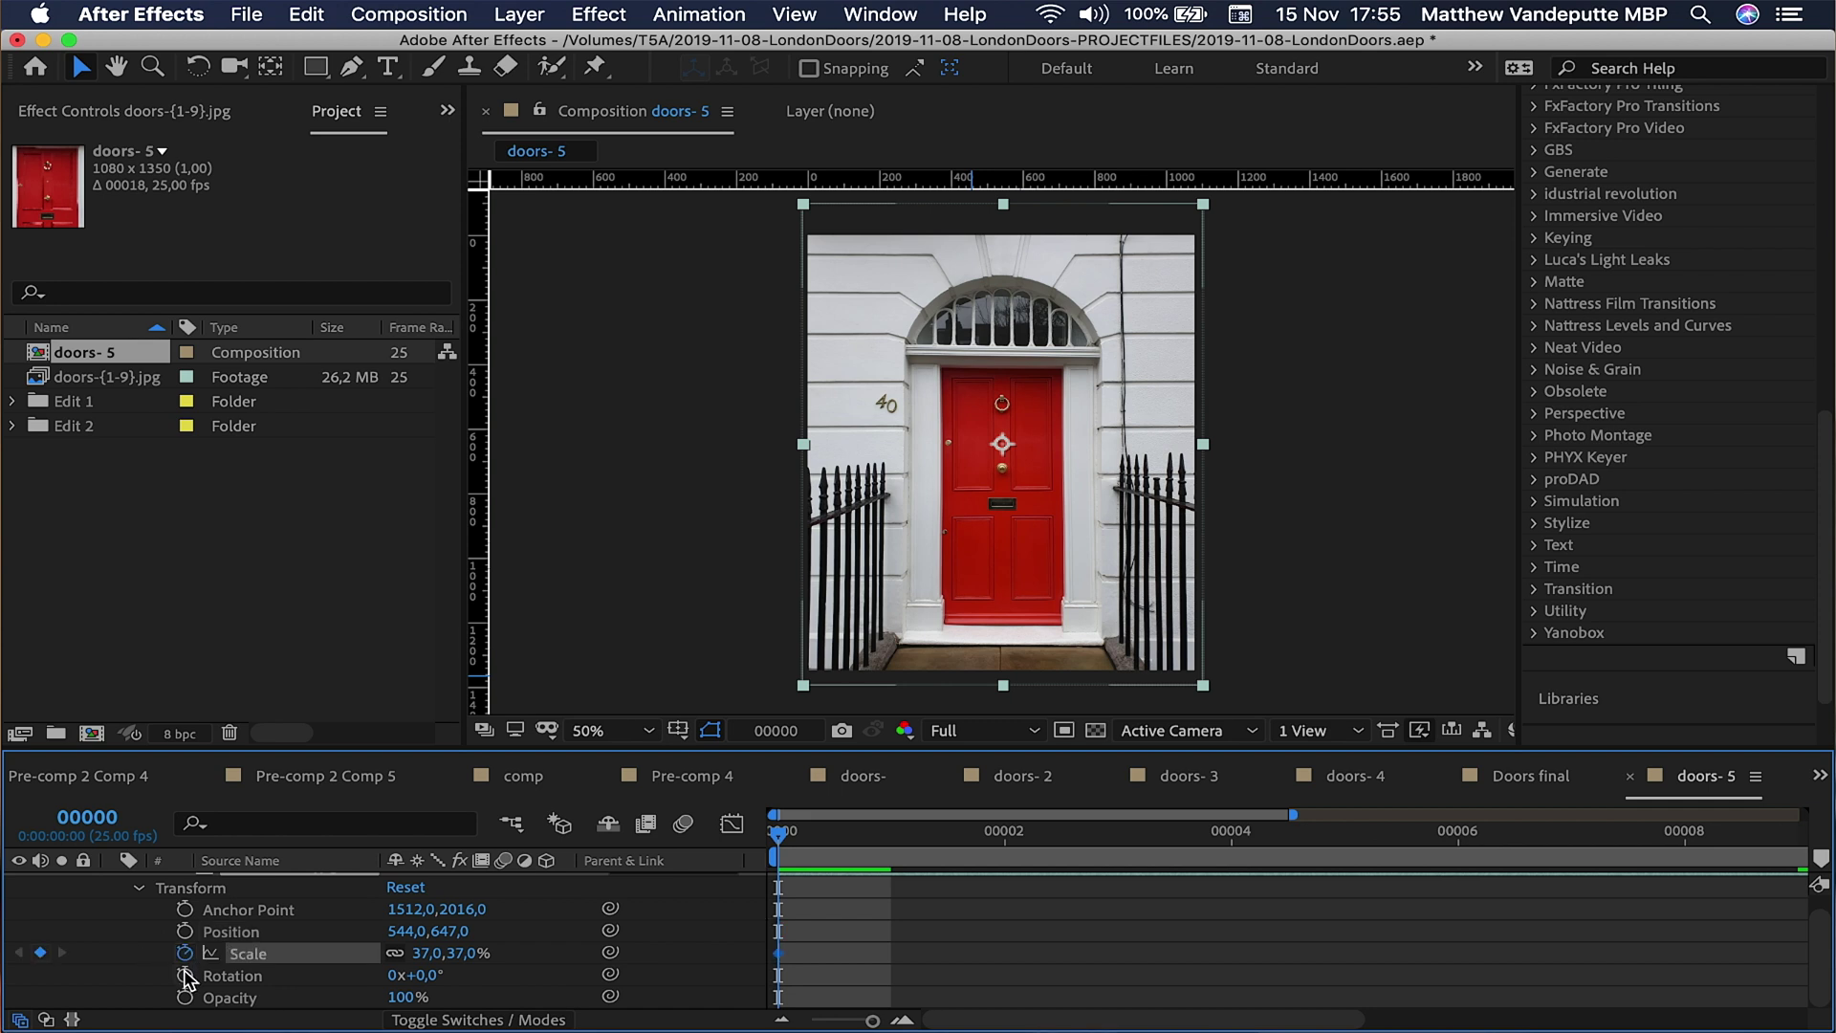
pyautogui.click(186, 976)
pyautogui.click(184, 931)
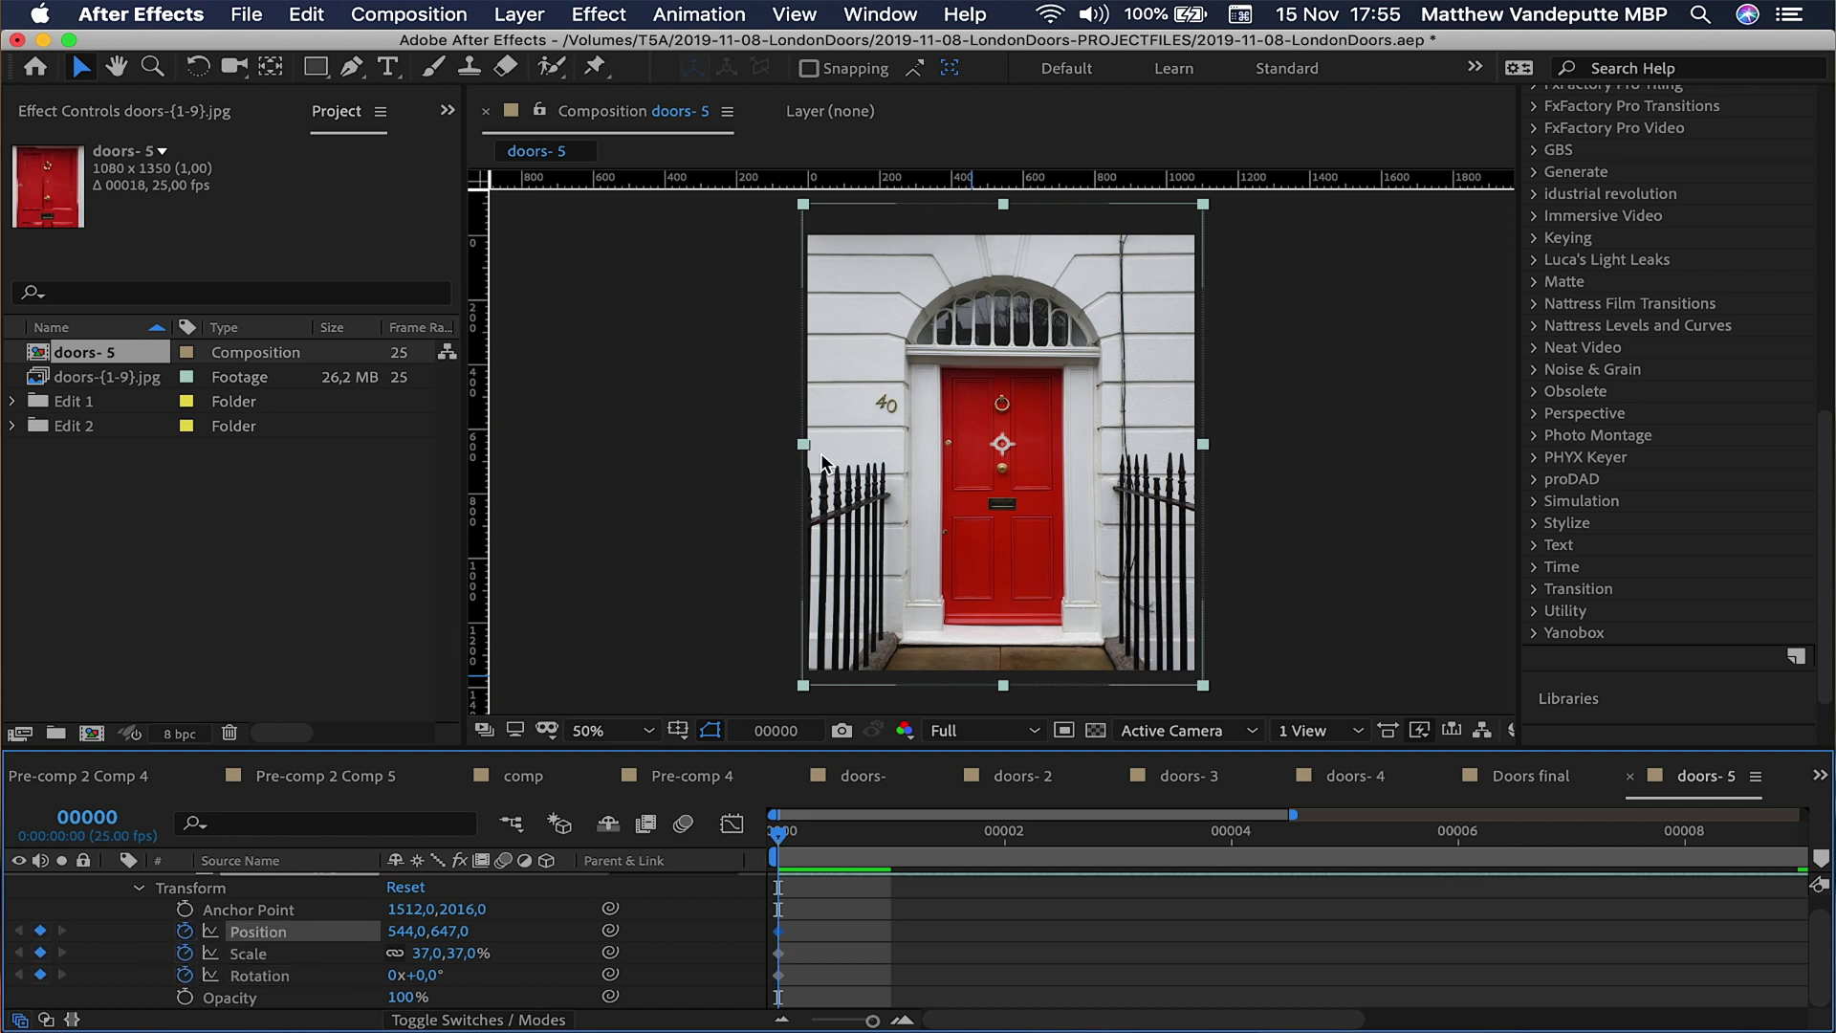
# Add guides marking the door's left, right and top edges.
pyautogui.moveTo(479, 397); pyautogui.dragTo(1064, 399)
pyautogui.moveTo(1042, 179); pyautogui.dragTo(1109, 351)
pyautogui.scroll(4, 1041, 365)
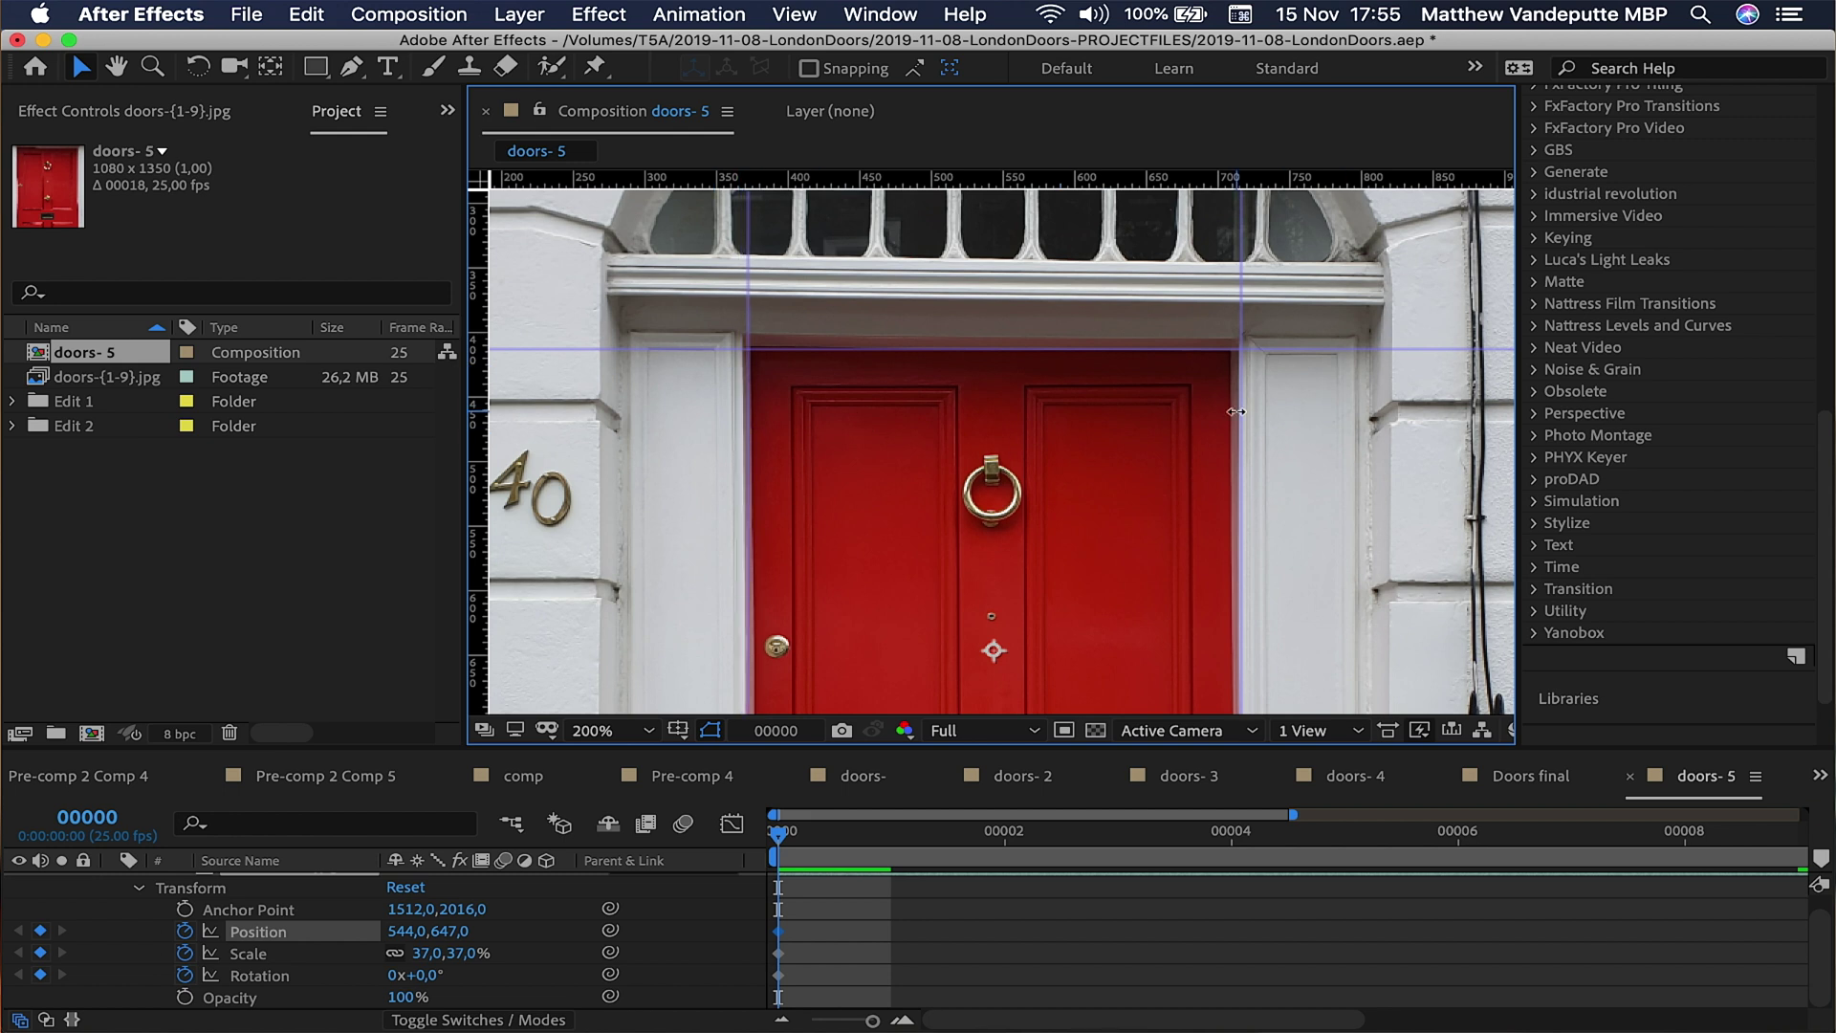
# Step two frames at a time, repositioning and scaling each door to the guides.
pyautogui.press('space')
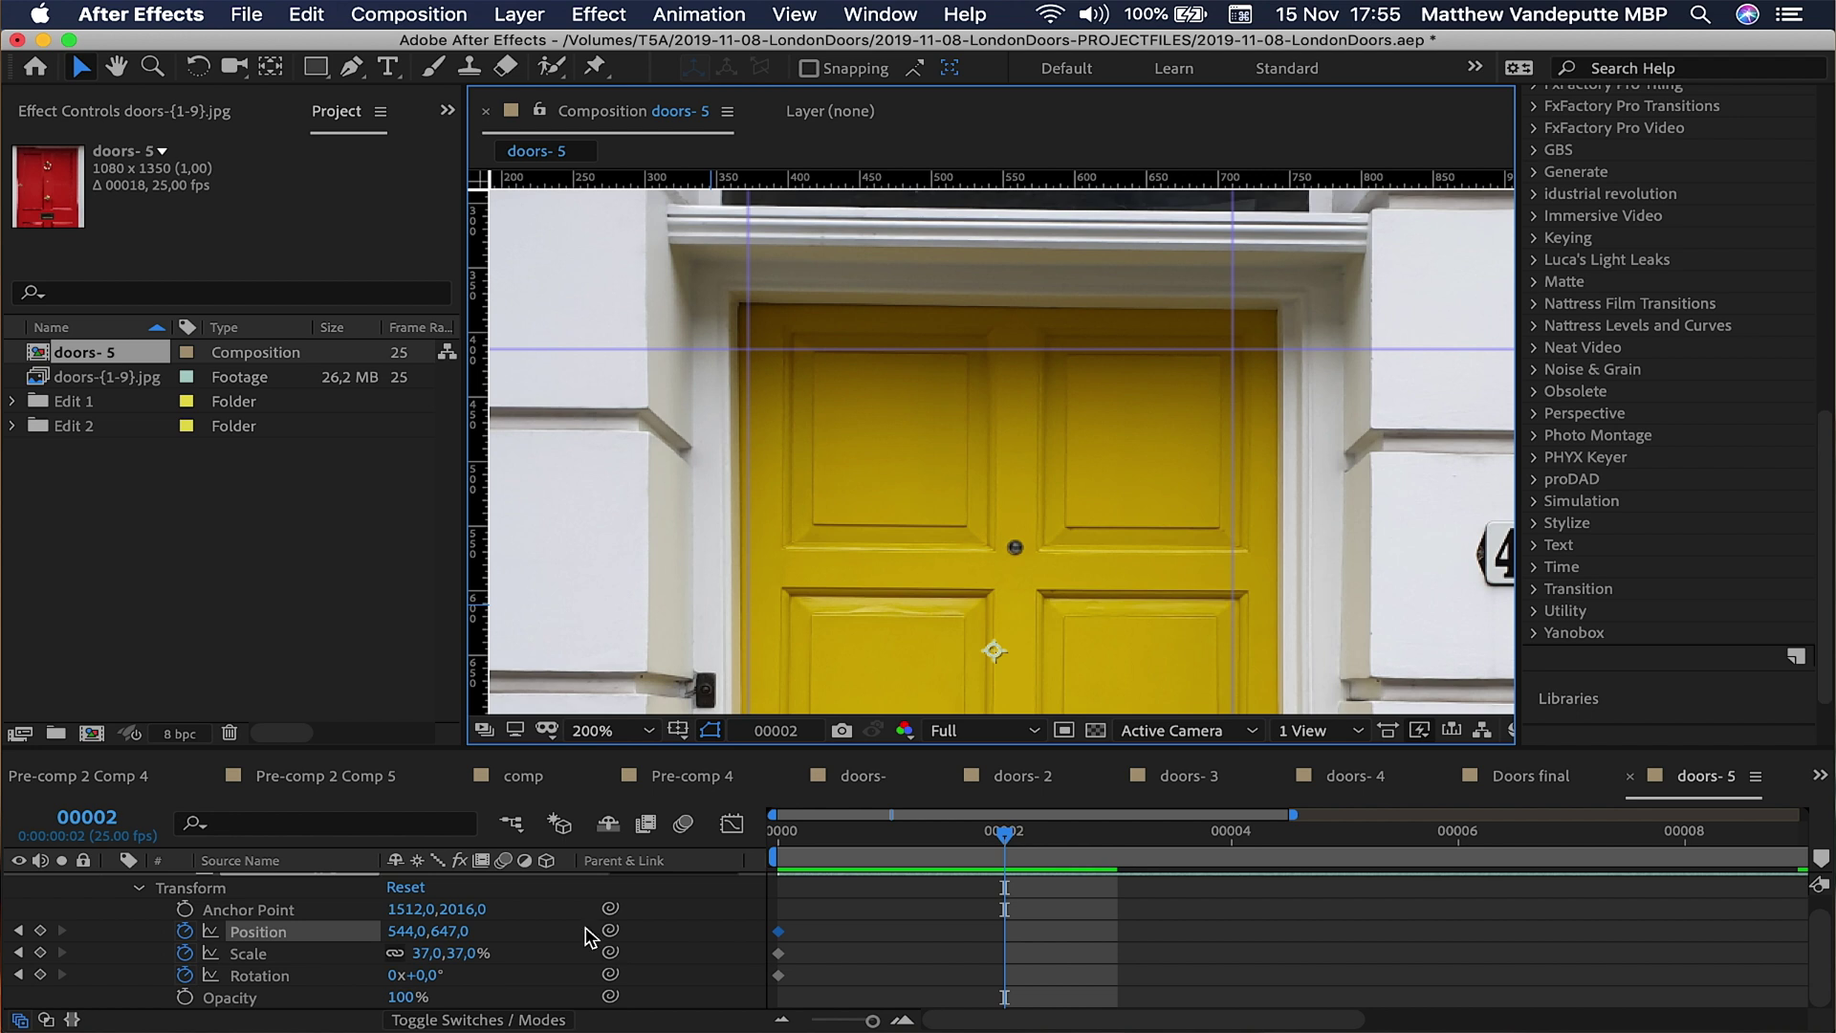
pyautogui.moveTo(1004, 450); pyautogui.dragTo(1041, 433)
pyautogui.click(468, 953)
pyautogui.press('Down')
pyautogui.press('Down')
pyautogui.press('Down')
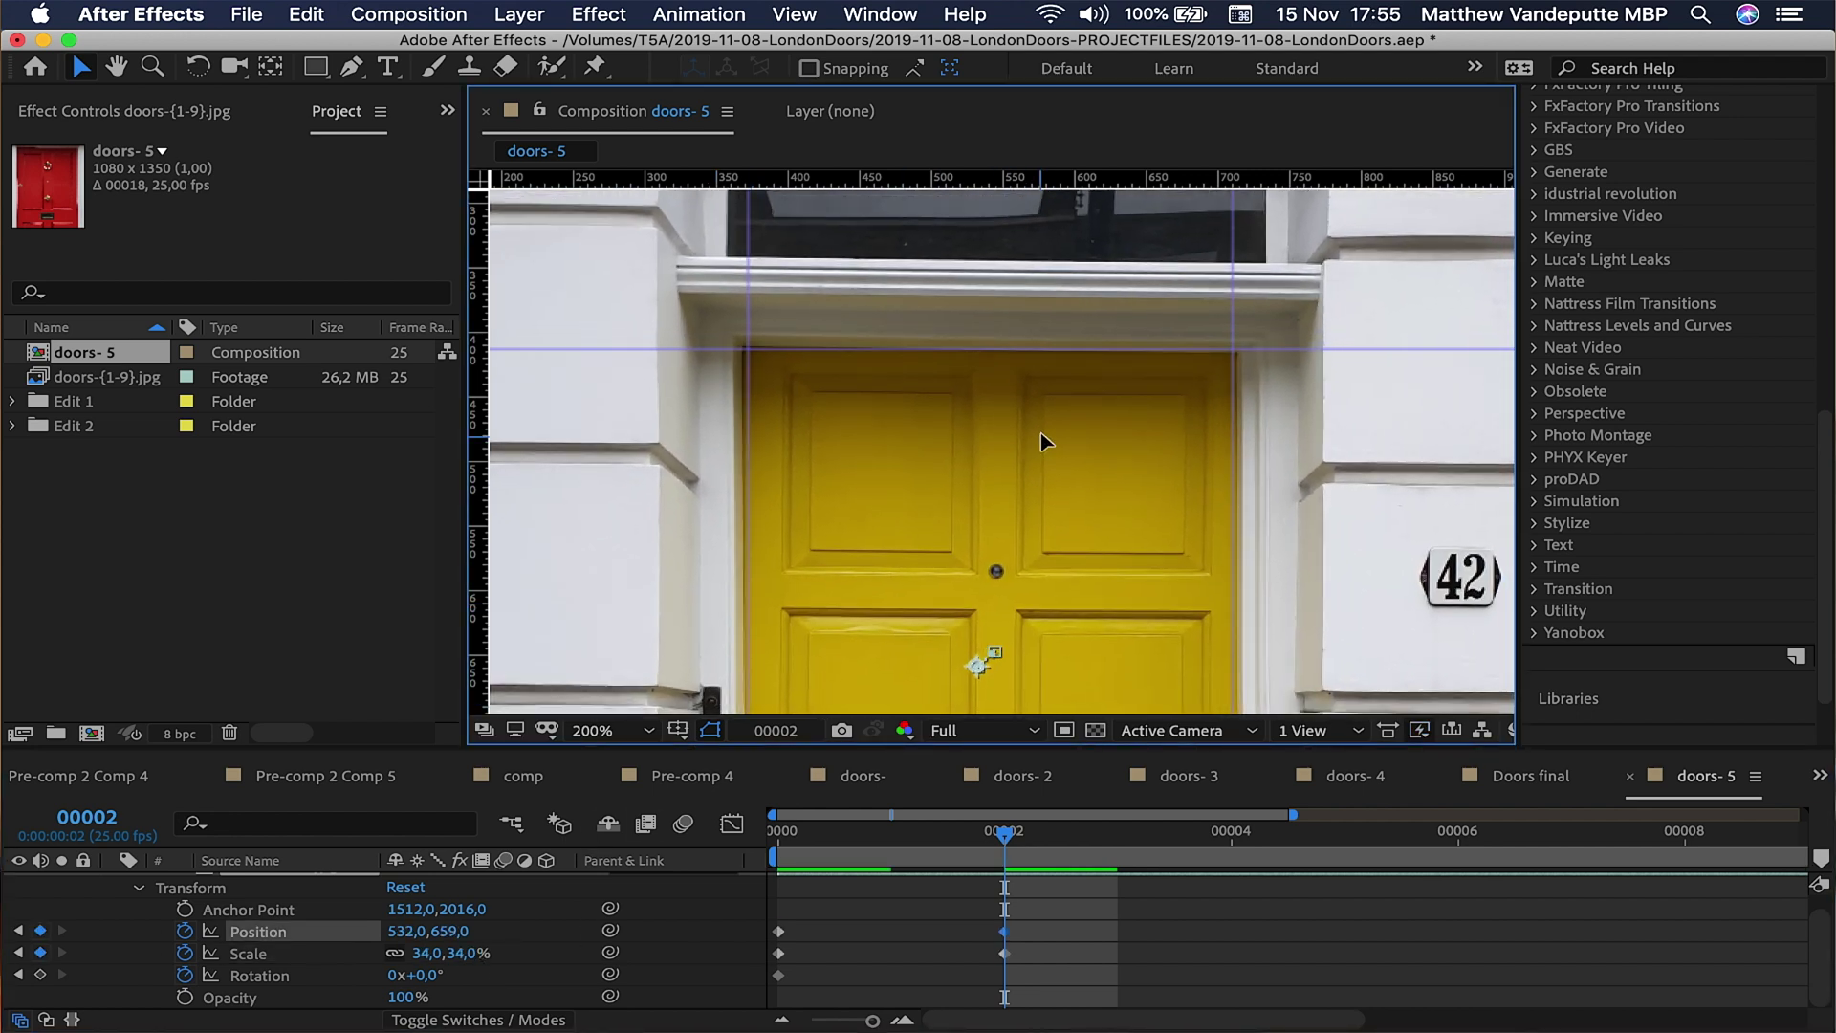
pyautogui.press('pagedown')
pyautogui.press('pagedown')
pyautogui.press('pagedown')
pyautogui.press('pagedown')
pyautogui.press('pagedown')
pyautogui.press('pagedown')
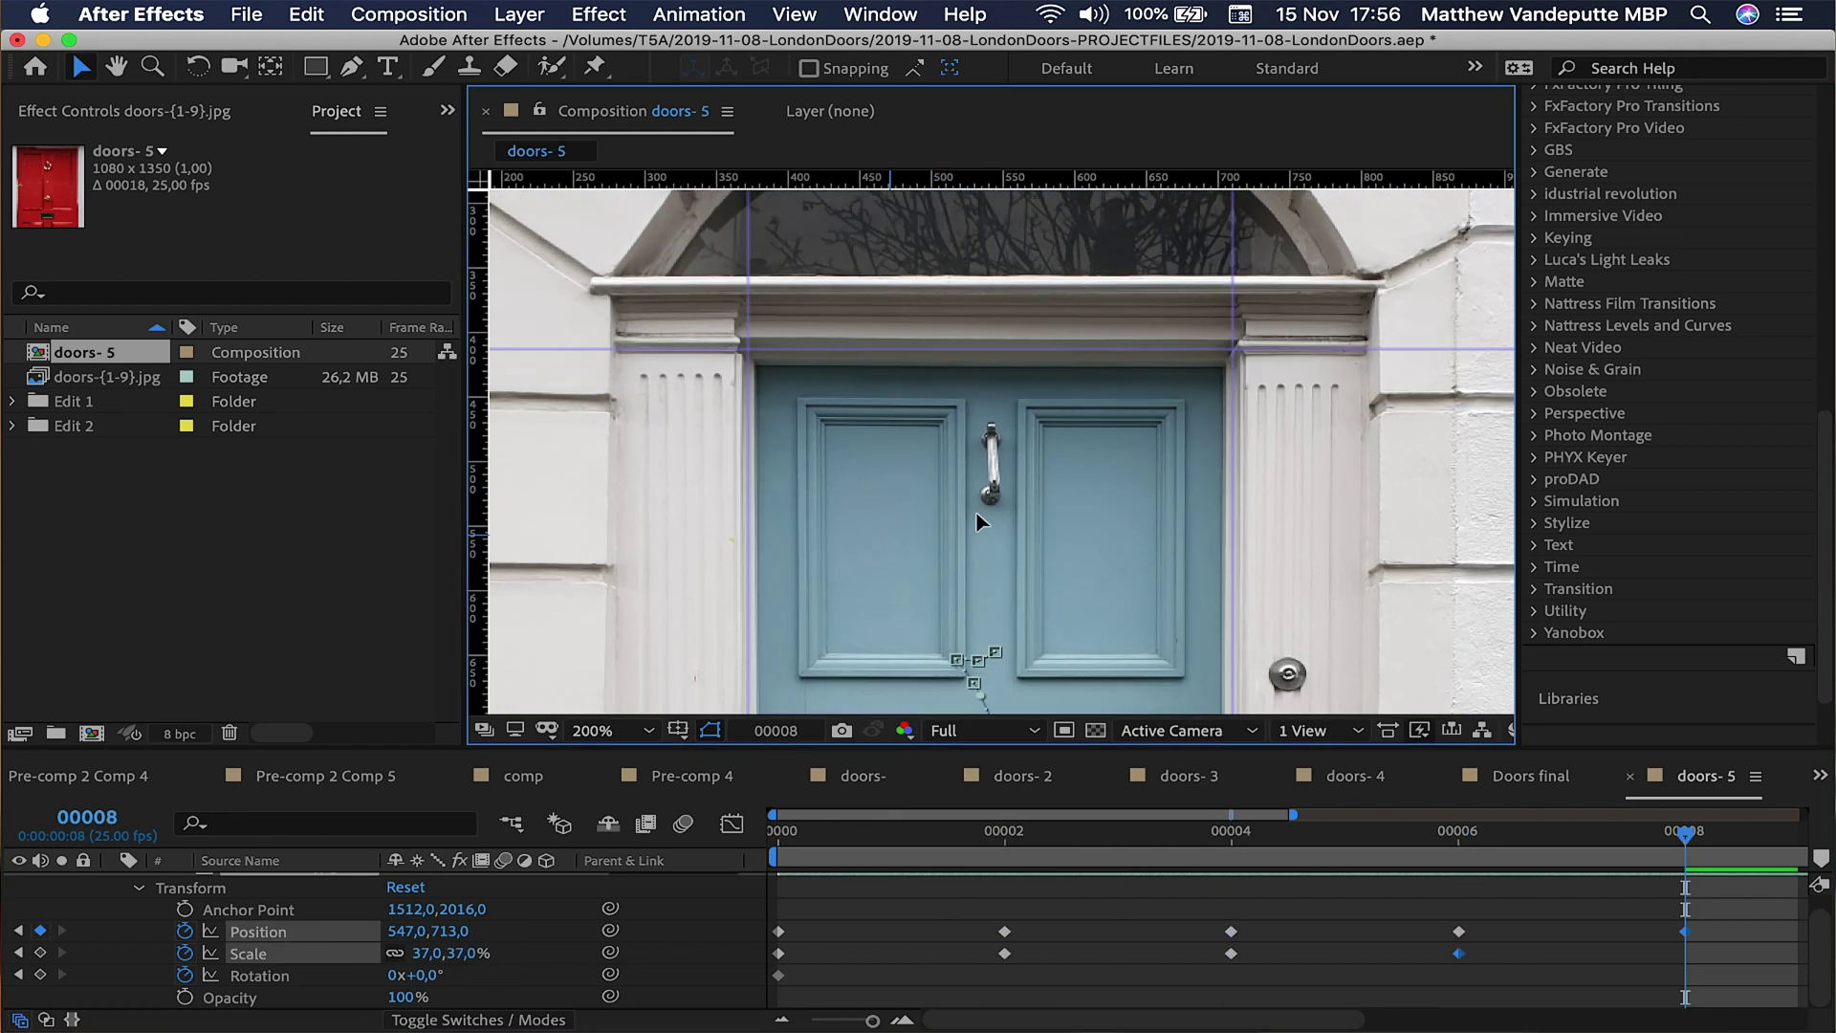
pyautogui.press('pagedown')
pyautogui.press('pagedown')
pyautogui.press('pagedown')
pyautogui.press('pagedown')
pyautogui.press('pagedown')
pyautogui.press('pagedown')
pyautogui.press('Home')
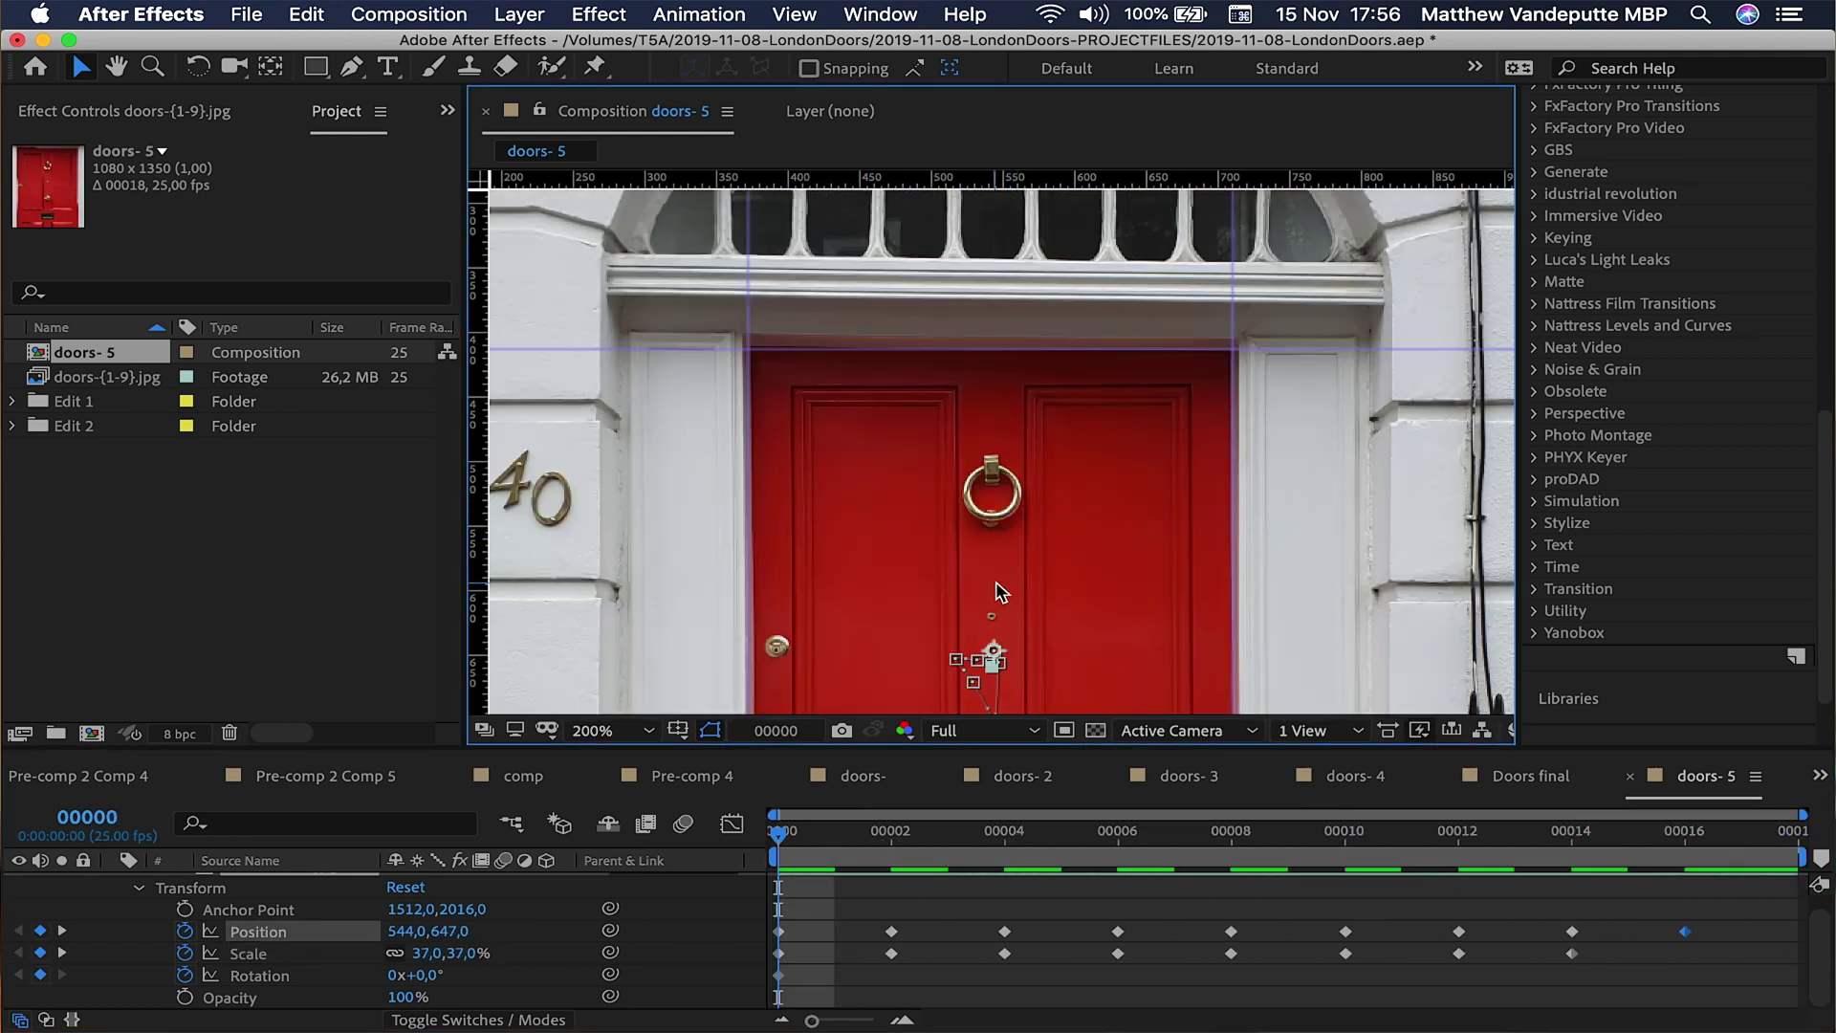
# Copy all Position, Scale and Rotation keyframes and paste them at frame 00001.
pyautogui.moveTo(1722, 904); pyautogui.dragTo(724, 1008)
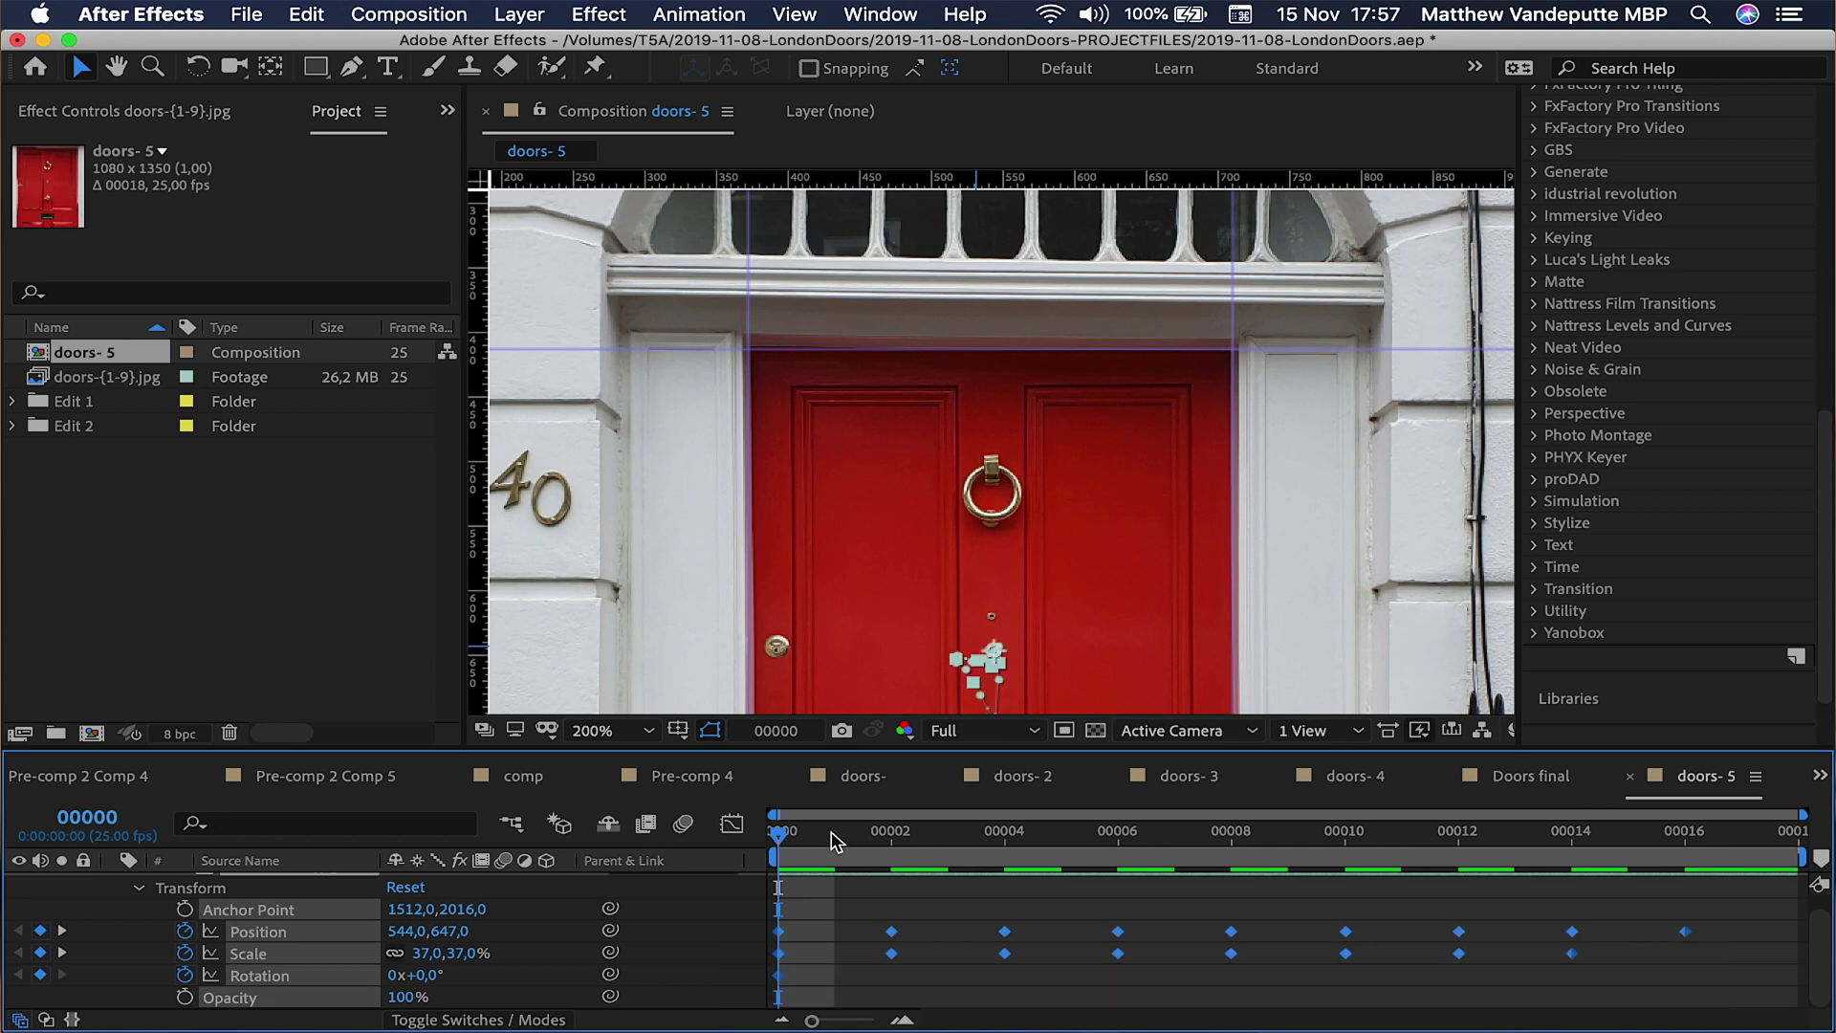
pyautogui.click(836, 838)
pyautogui.press('super+v')
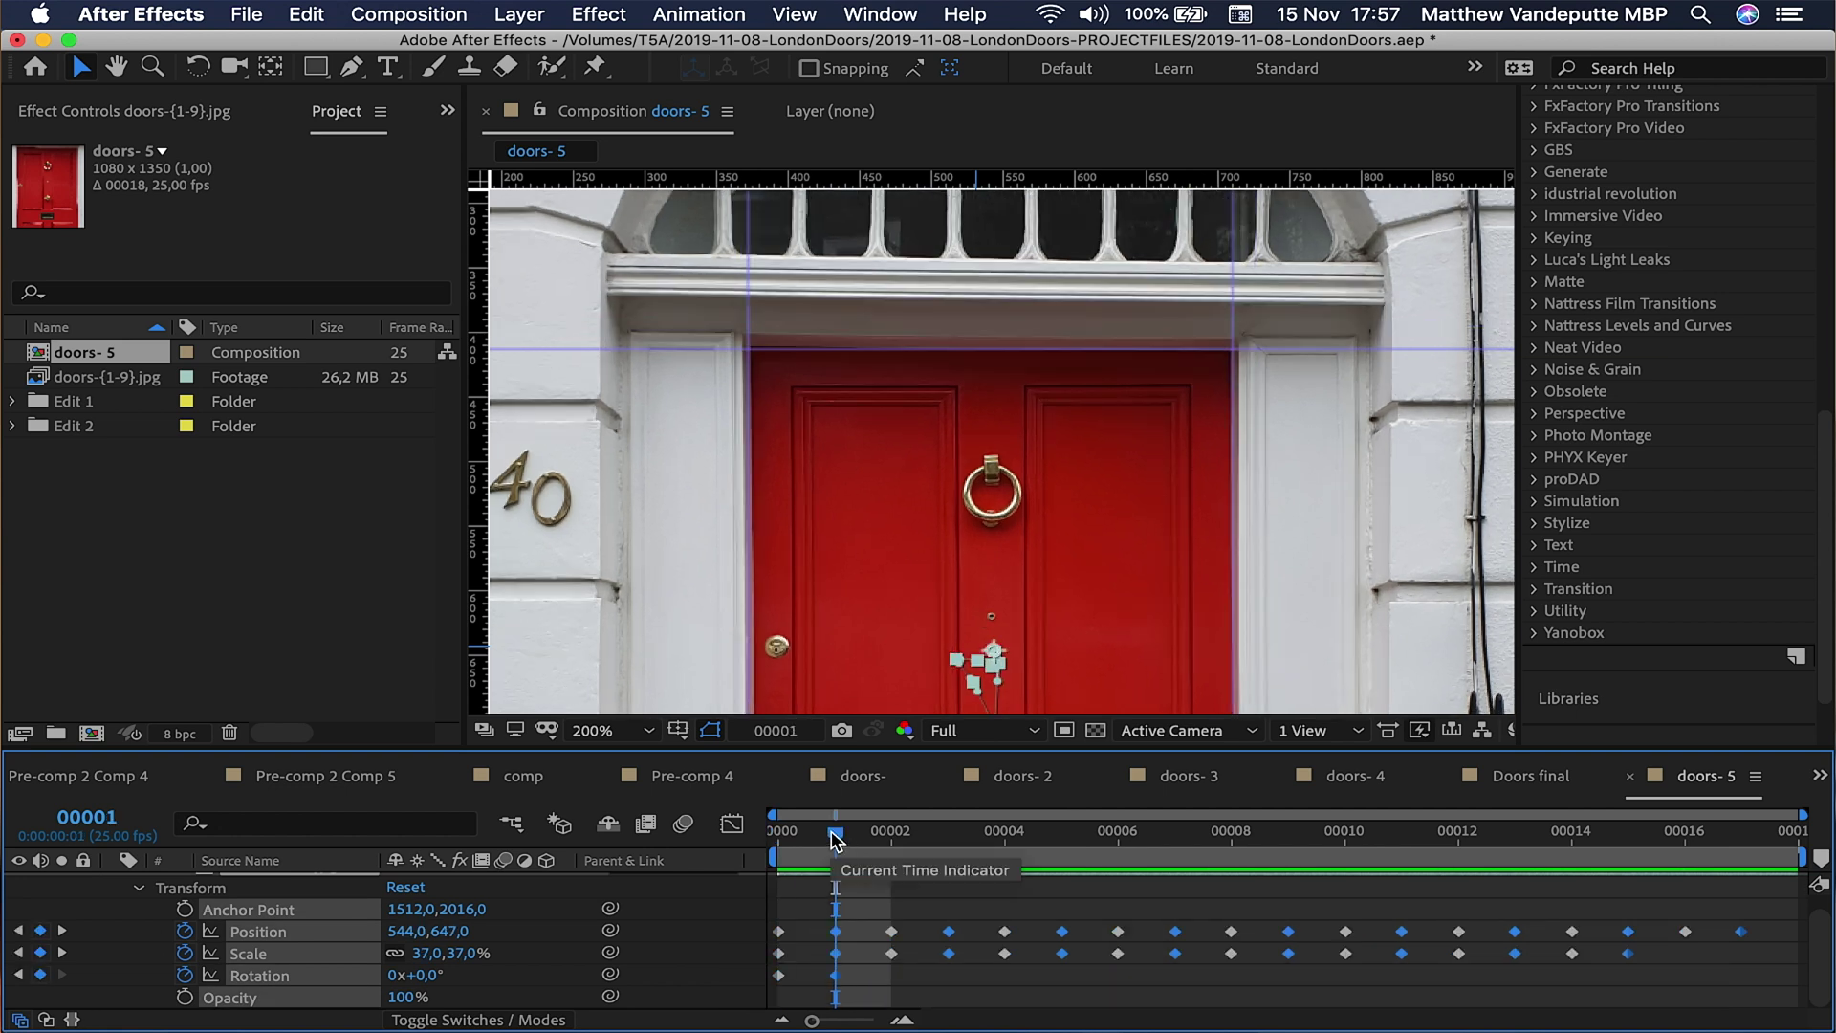
# Preview the door loop, panning the viewer to see the whole frame.
pyautogui.press('space')
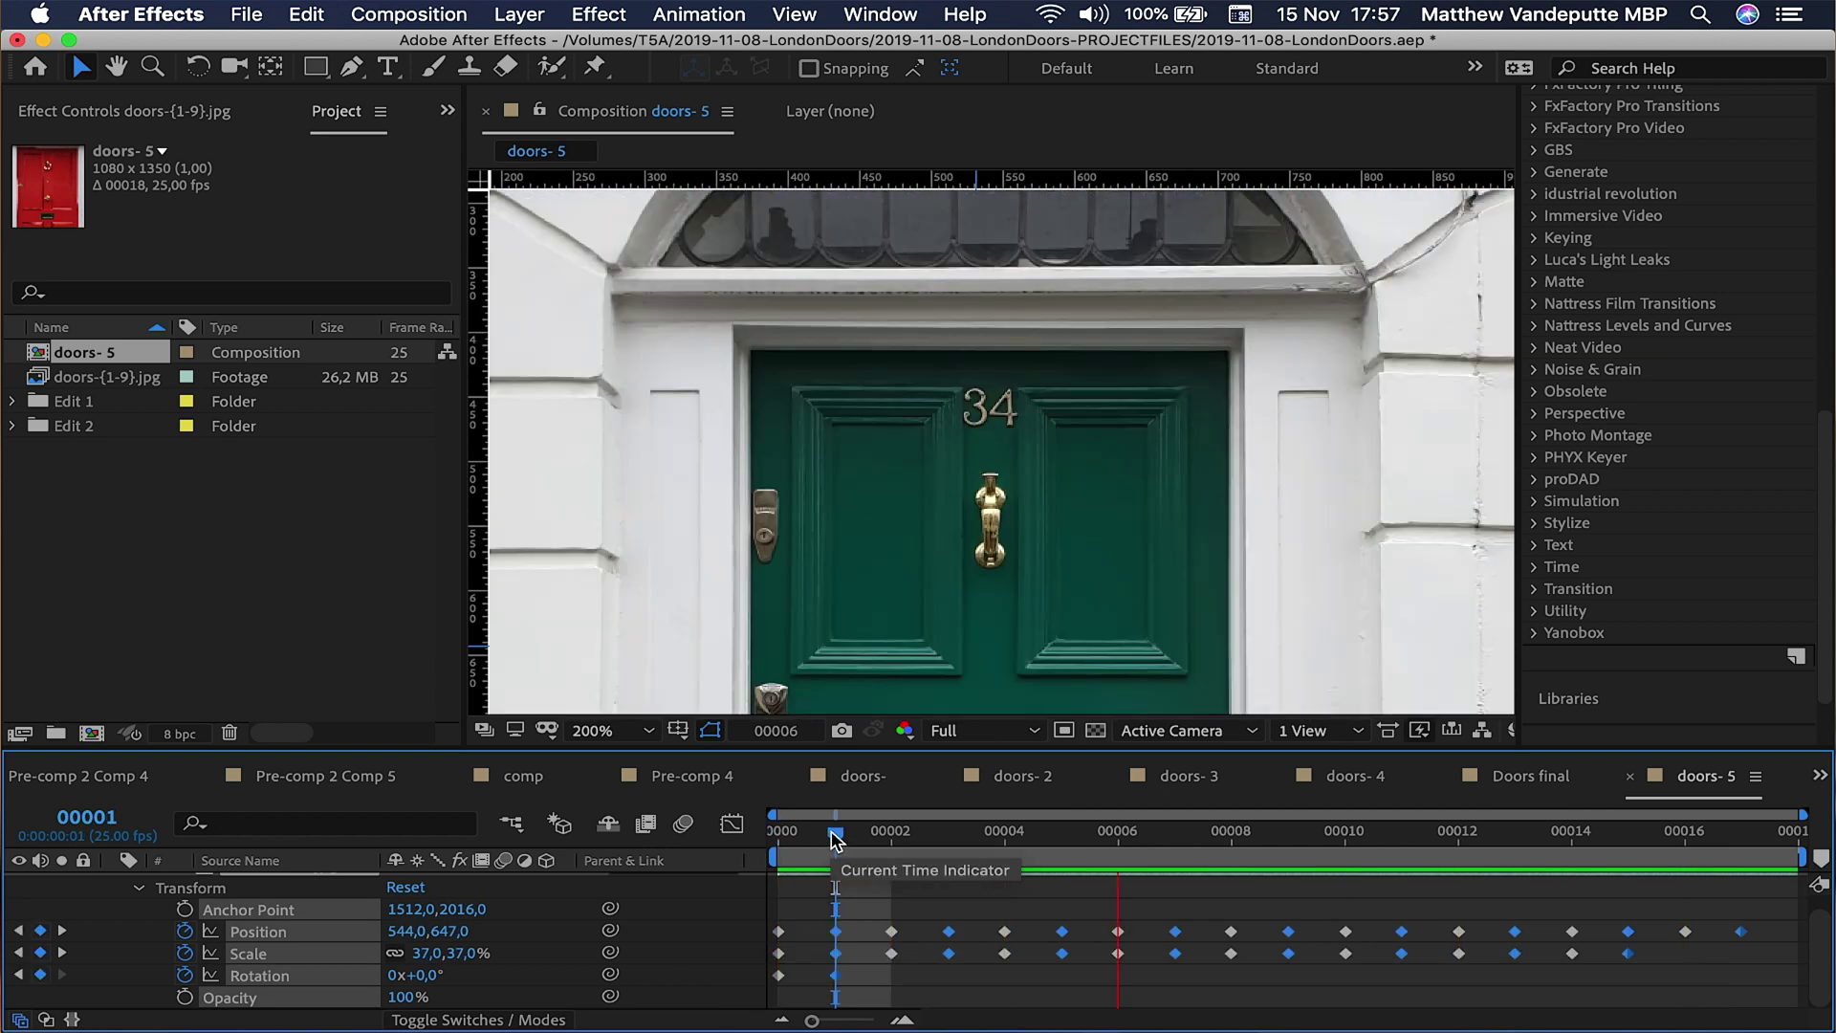
pyautogui.click(984, 656)
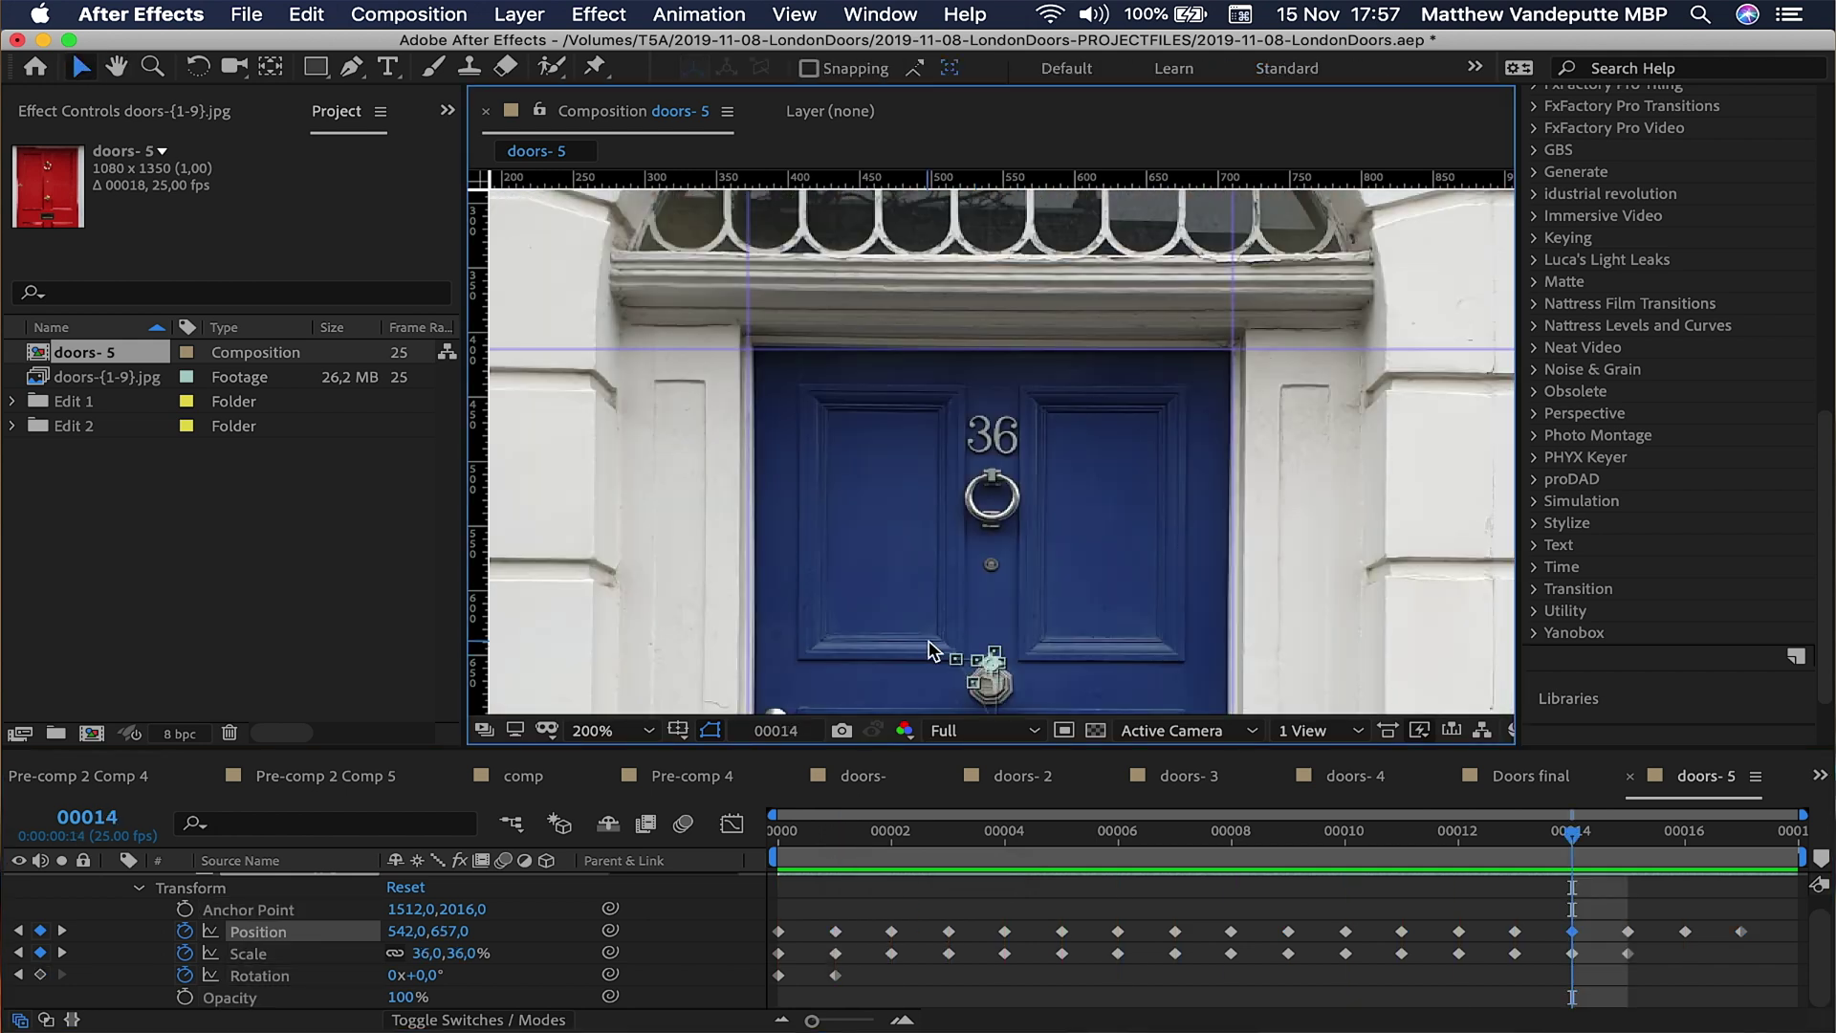
pyautogui.scroll(-1, 932, 651)
pyautogui.scroll(-1, 928, 640)
pyautogui.press('h')
pyautogui.moveTo(928, 640); pyautogui.dragTo(1030, 595)
pyautogui.press('v')
pyautogui.press('space')
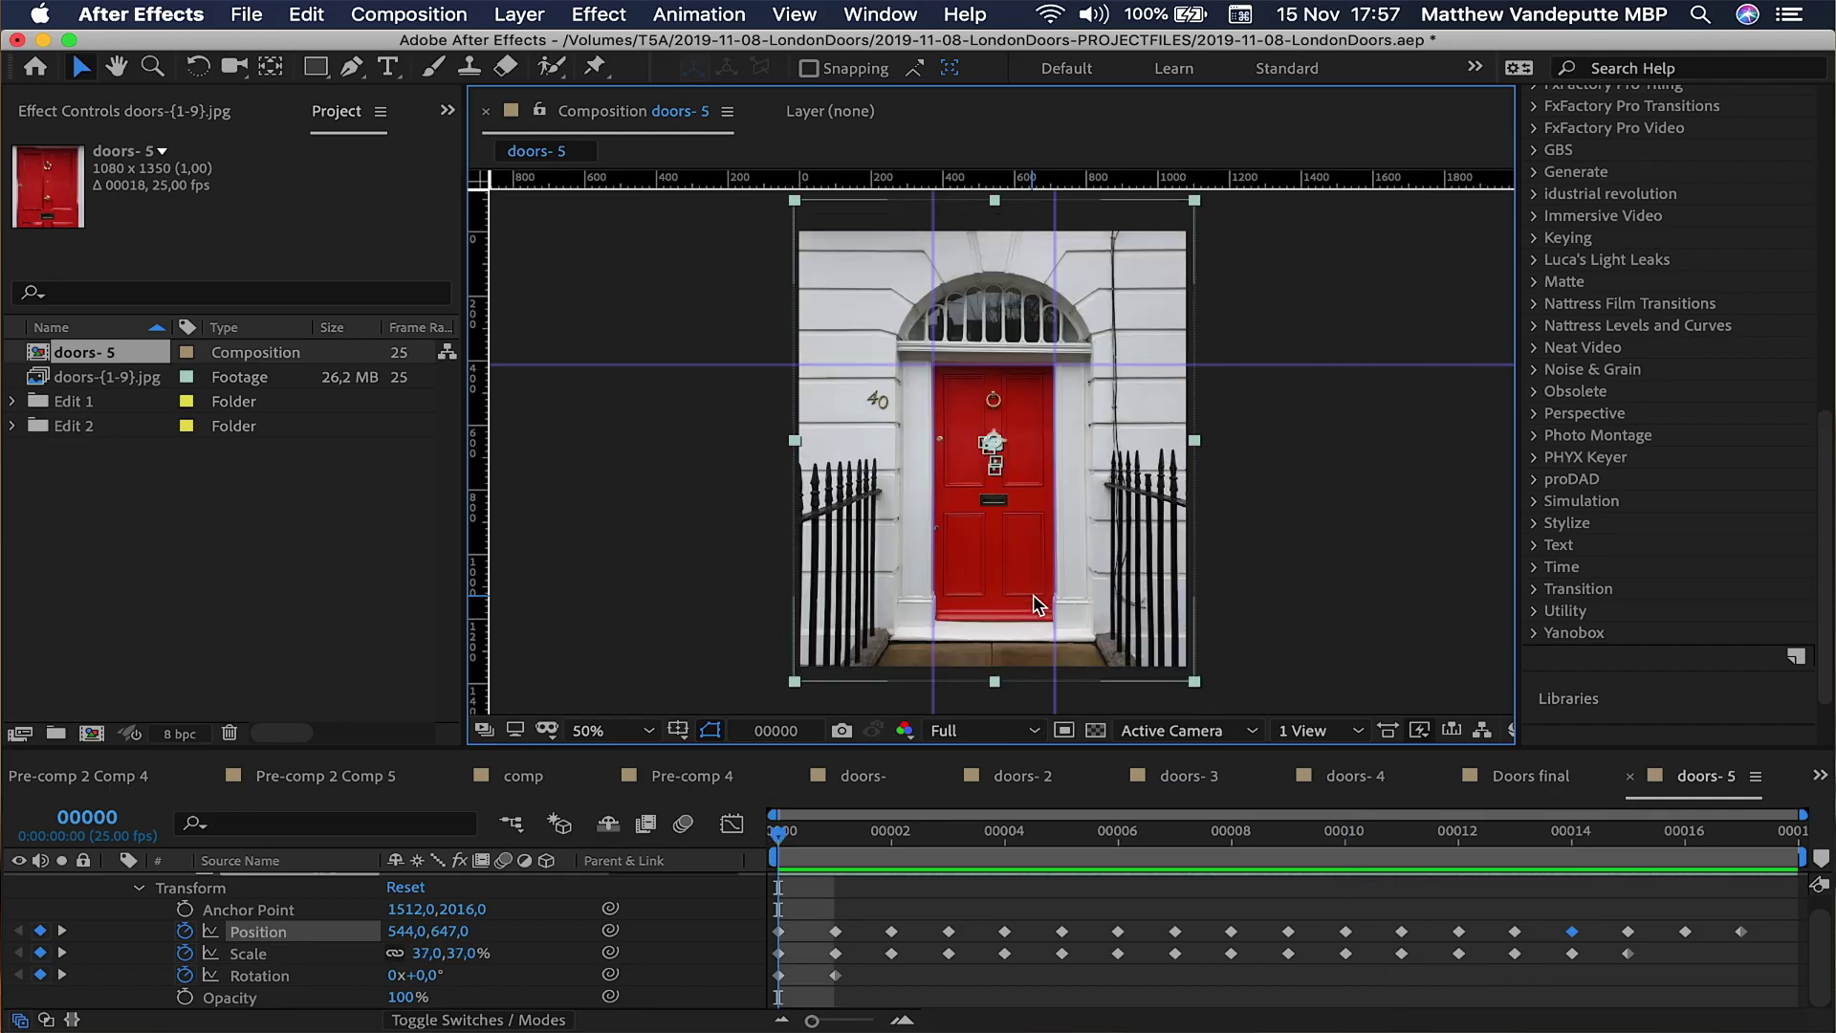
pyautogui.scroll(1, 896, 982)
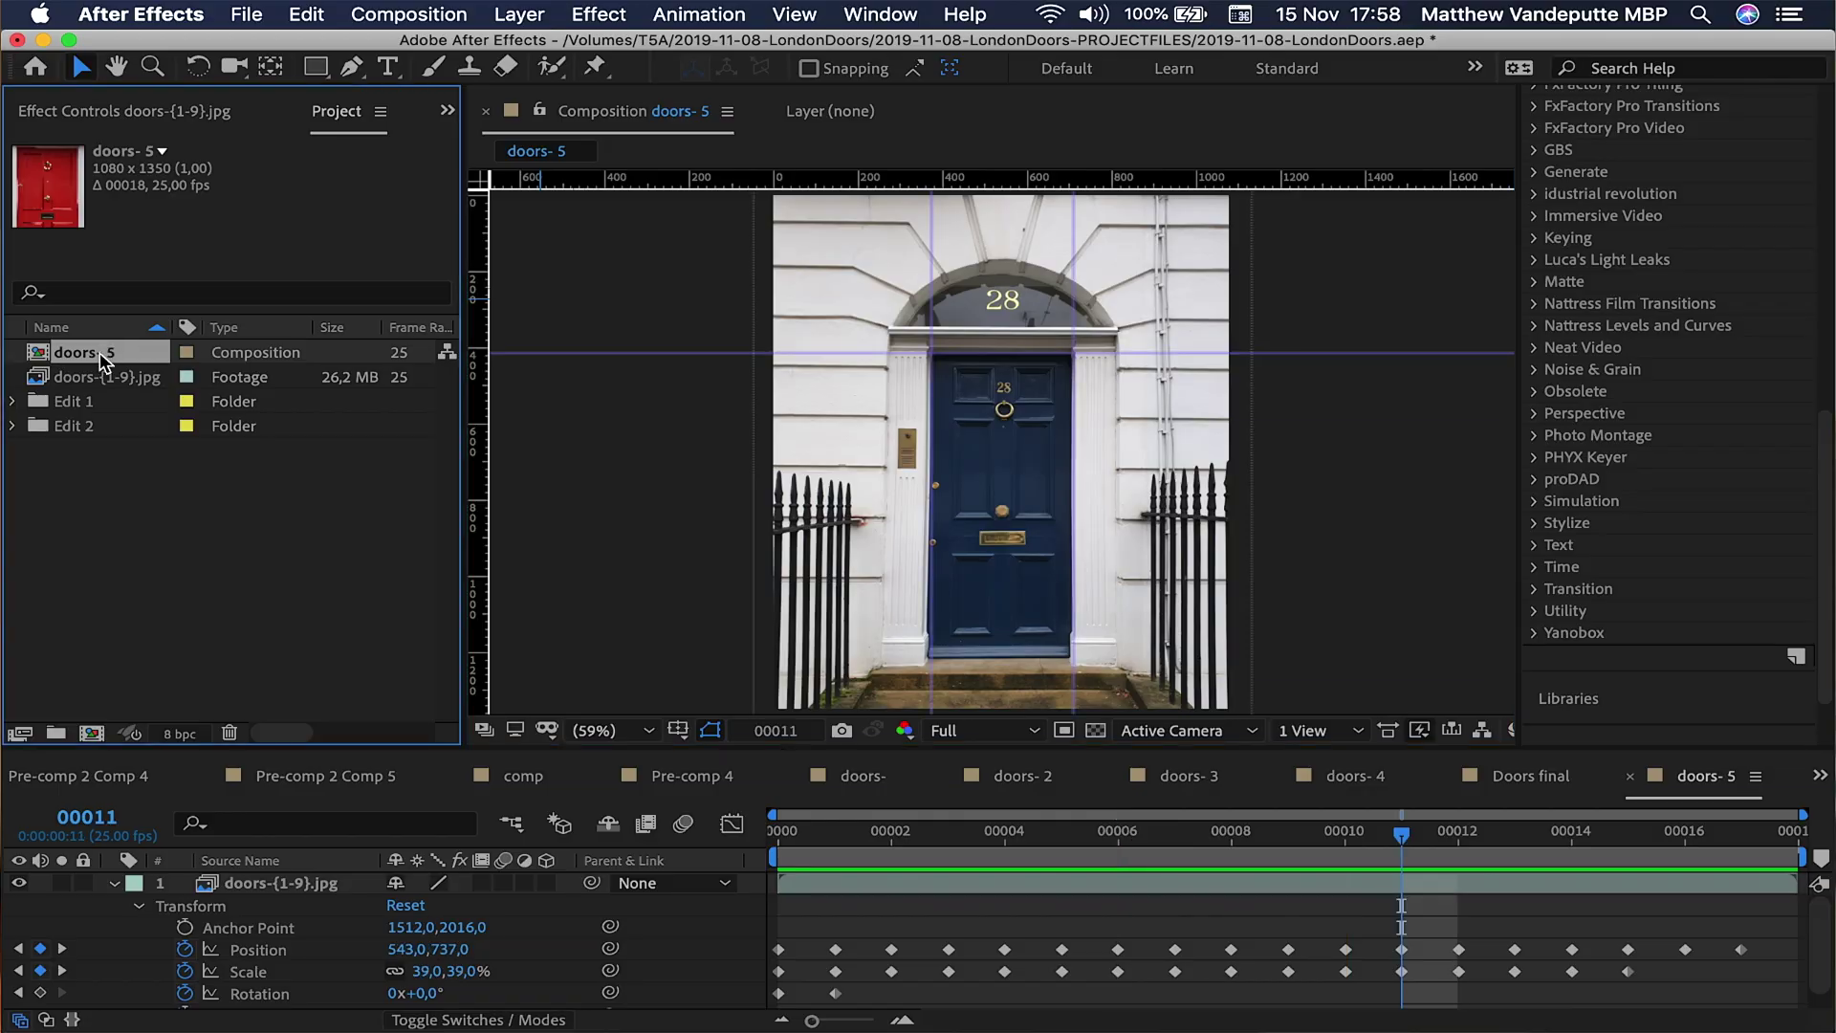
# Nest doors- 5 into a new comp doors- 6 with a 54-frame duration.
pyautogui.rightClick(99, 351)
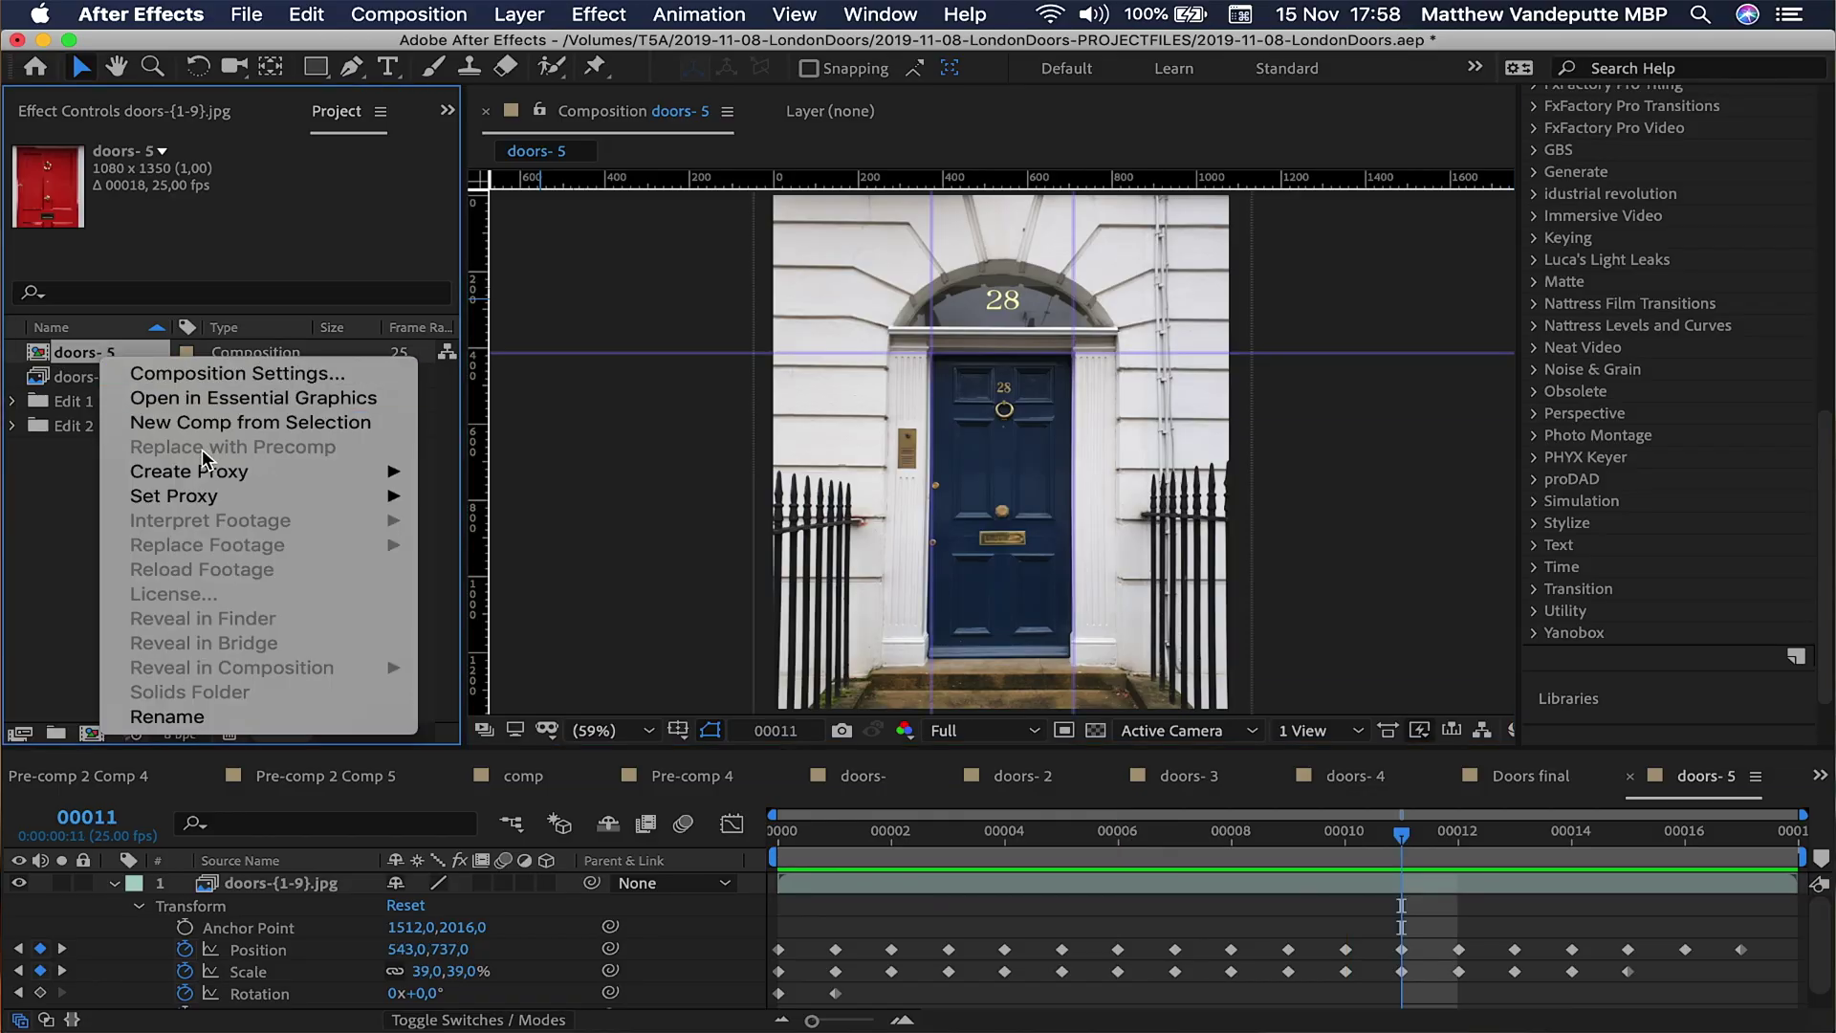
pyautogui.click(308, 429)
pyautogui.press('super+k')
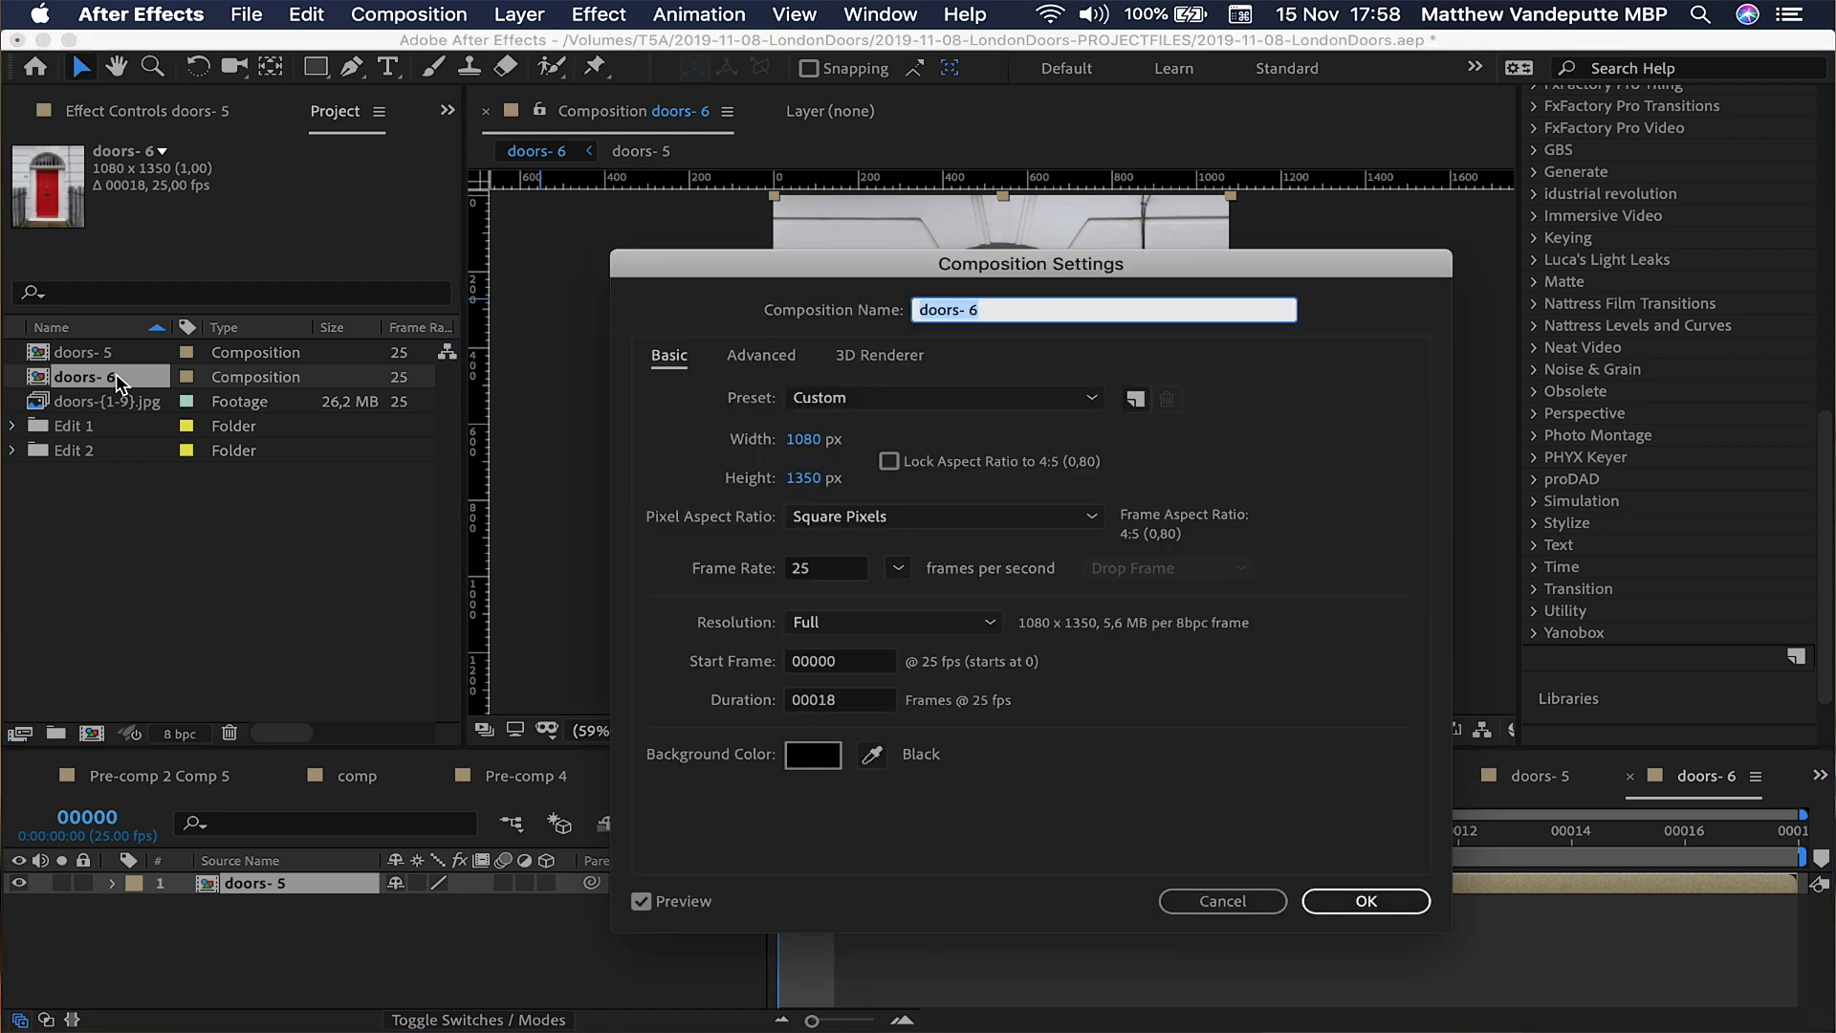
pyautogui.click(867, 706)
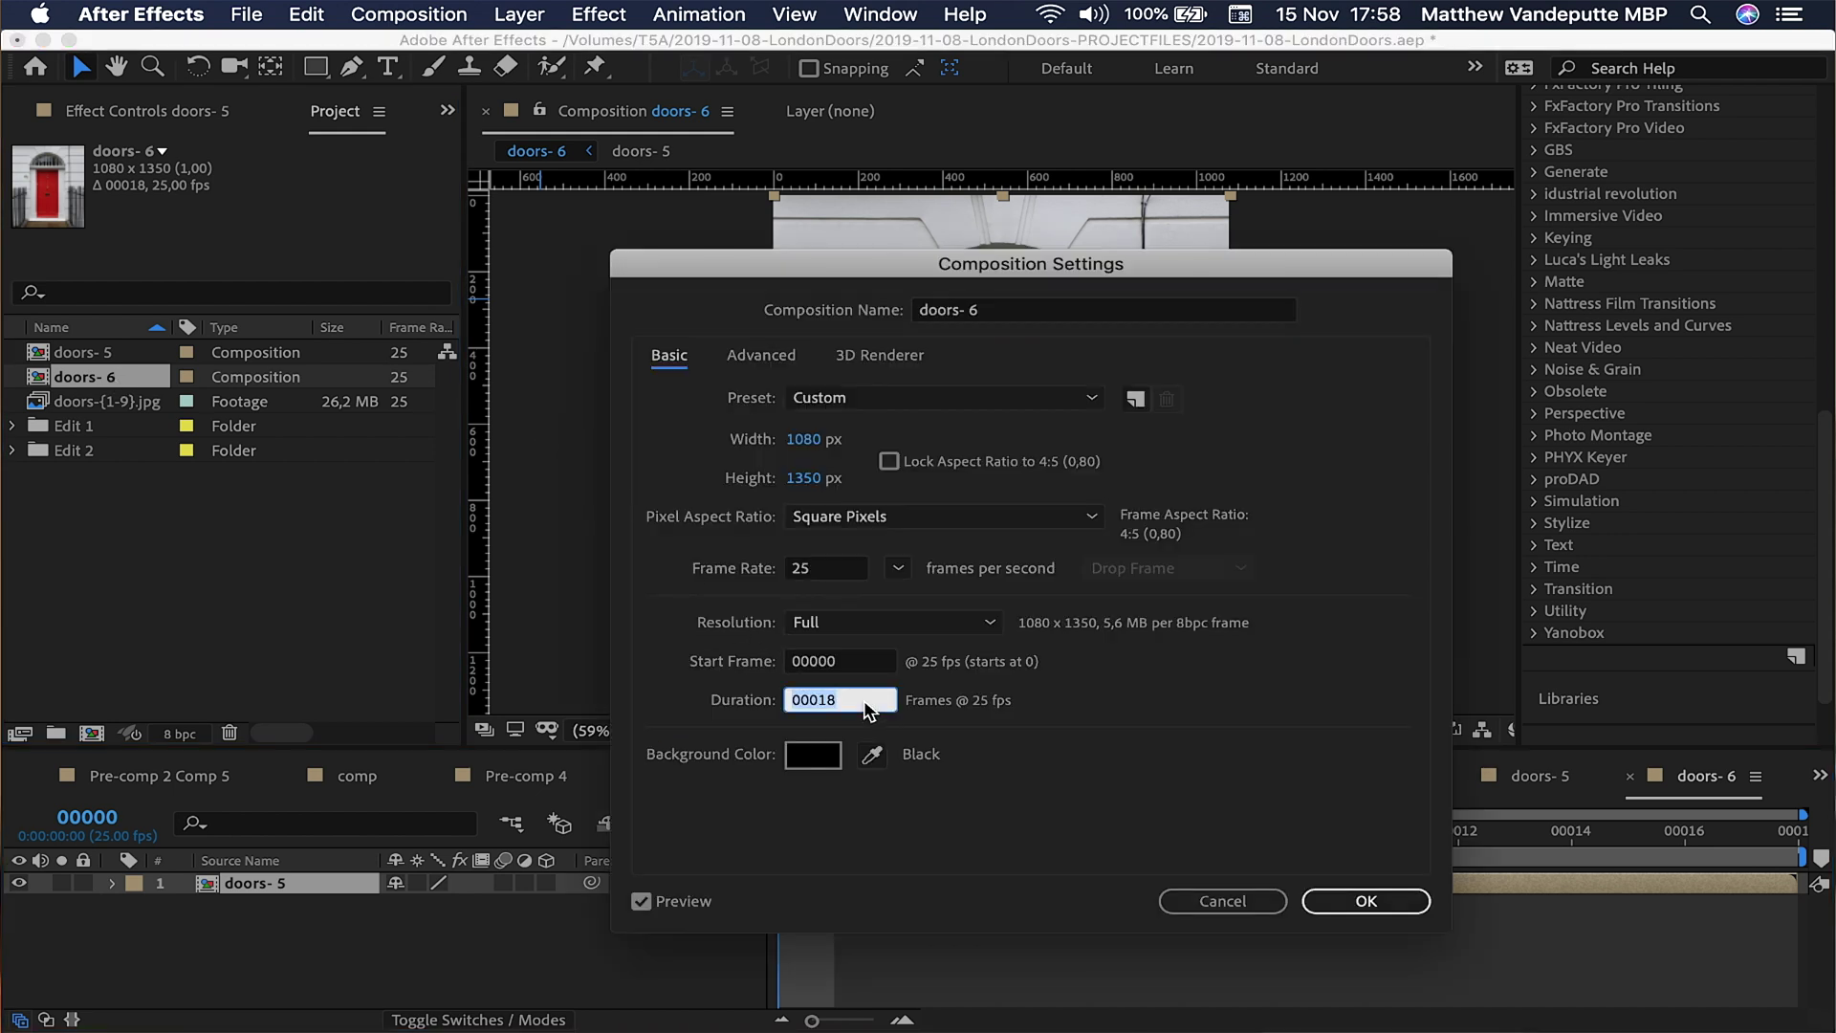
pyautogui.write('54')
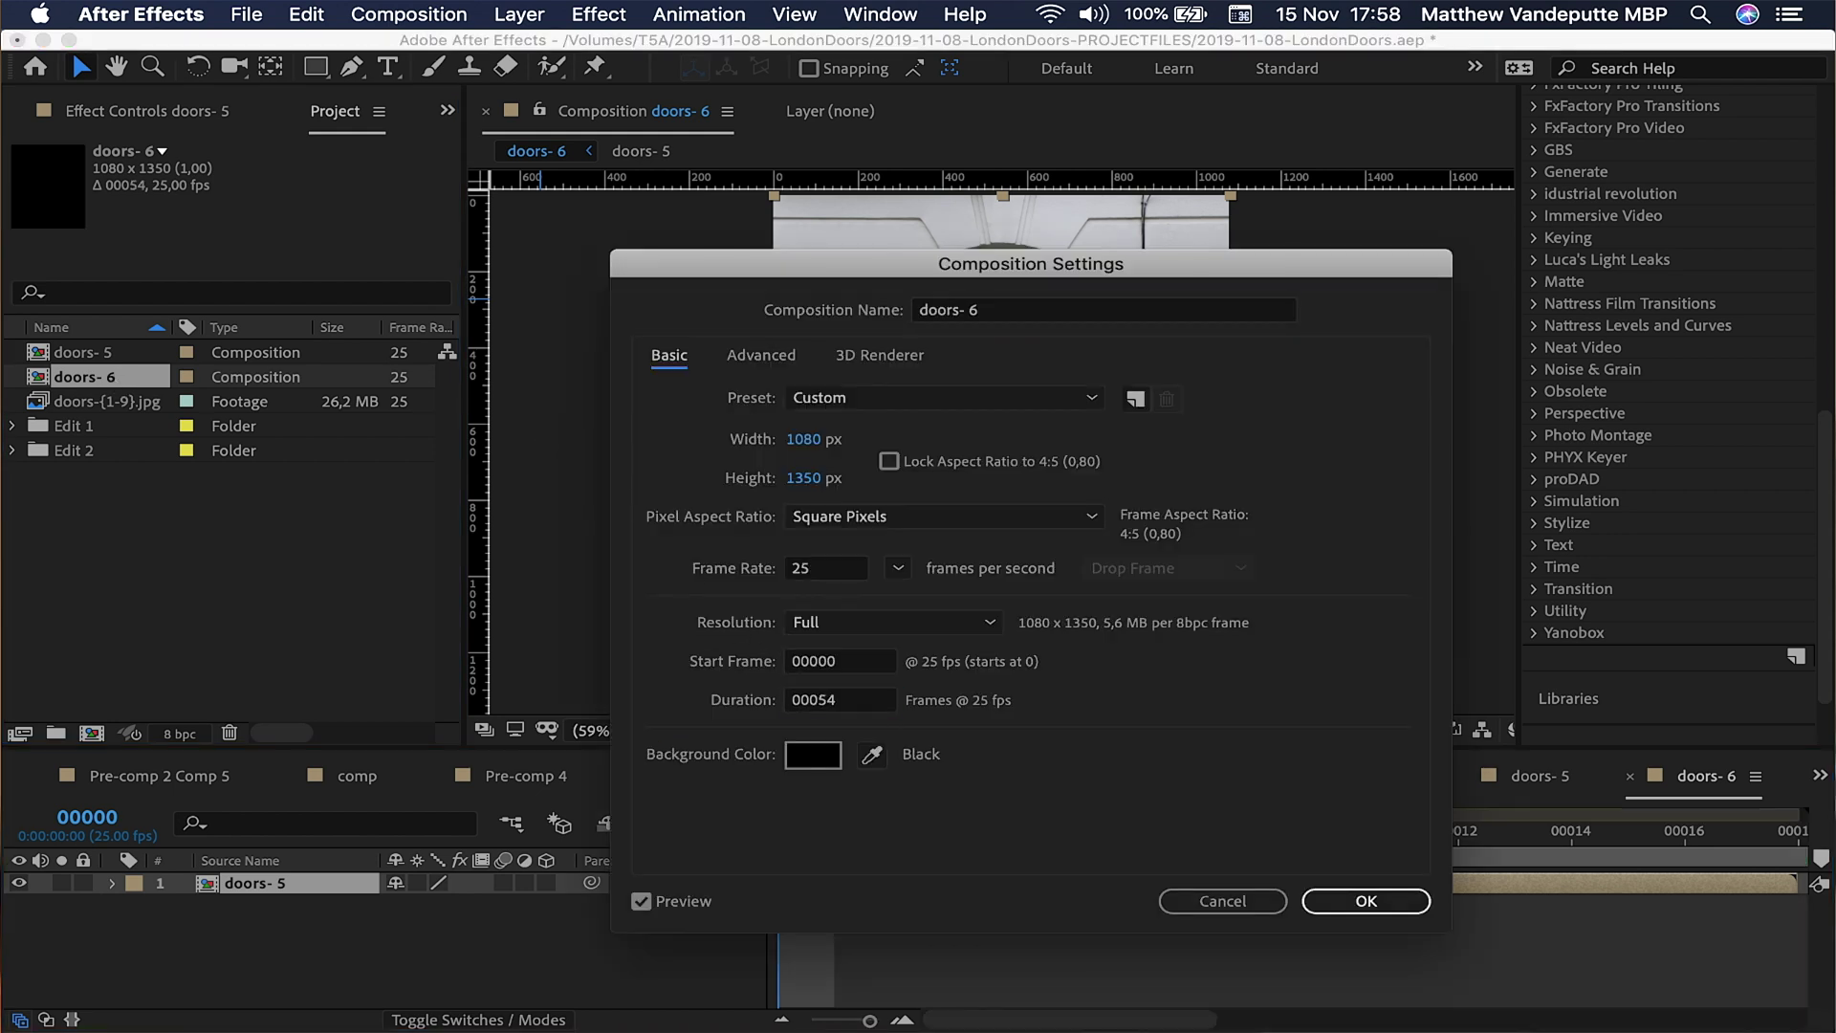
pyautogui.press('Return')
# Duplicate the doors- 5 layer and offset the copies to start at frames 18 and 36.
pyautogui.press('super+d')
pyautogui.press('super+d')
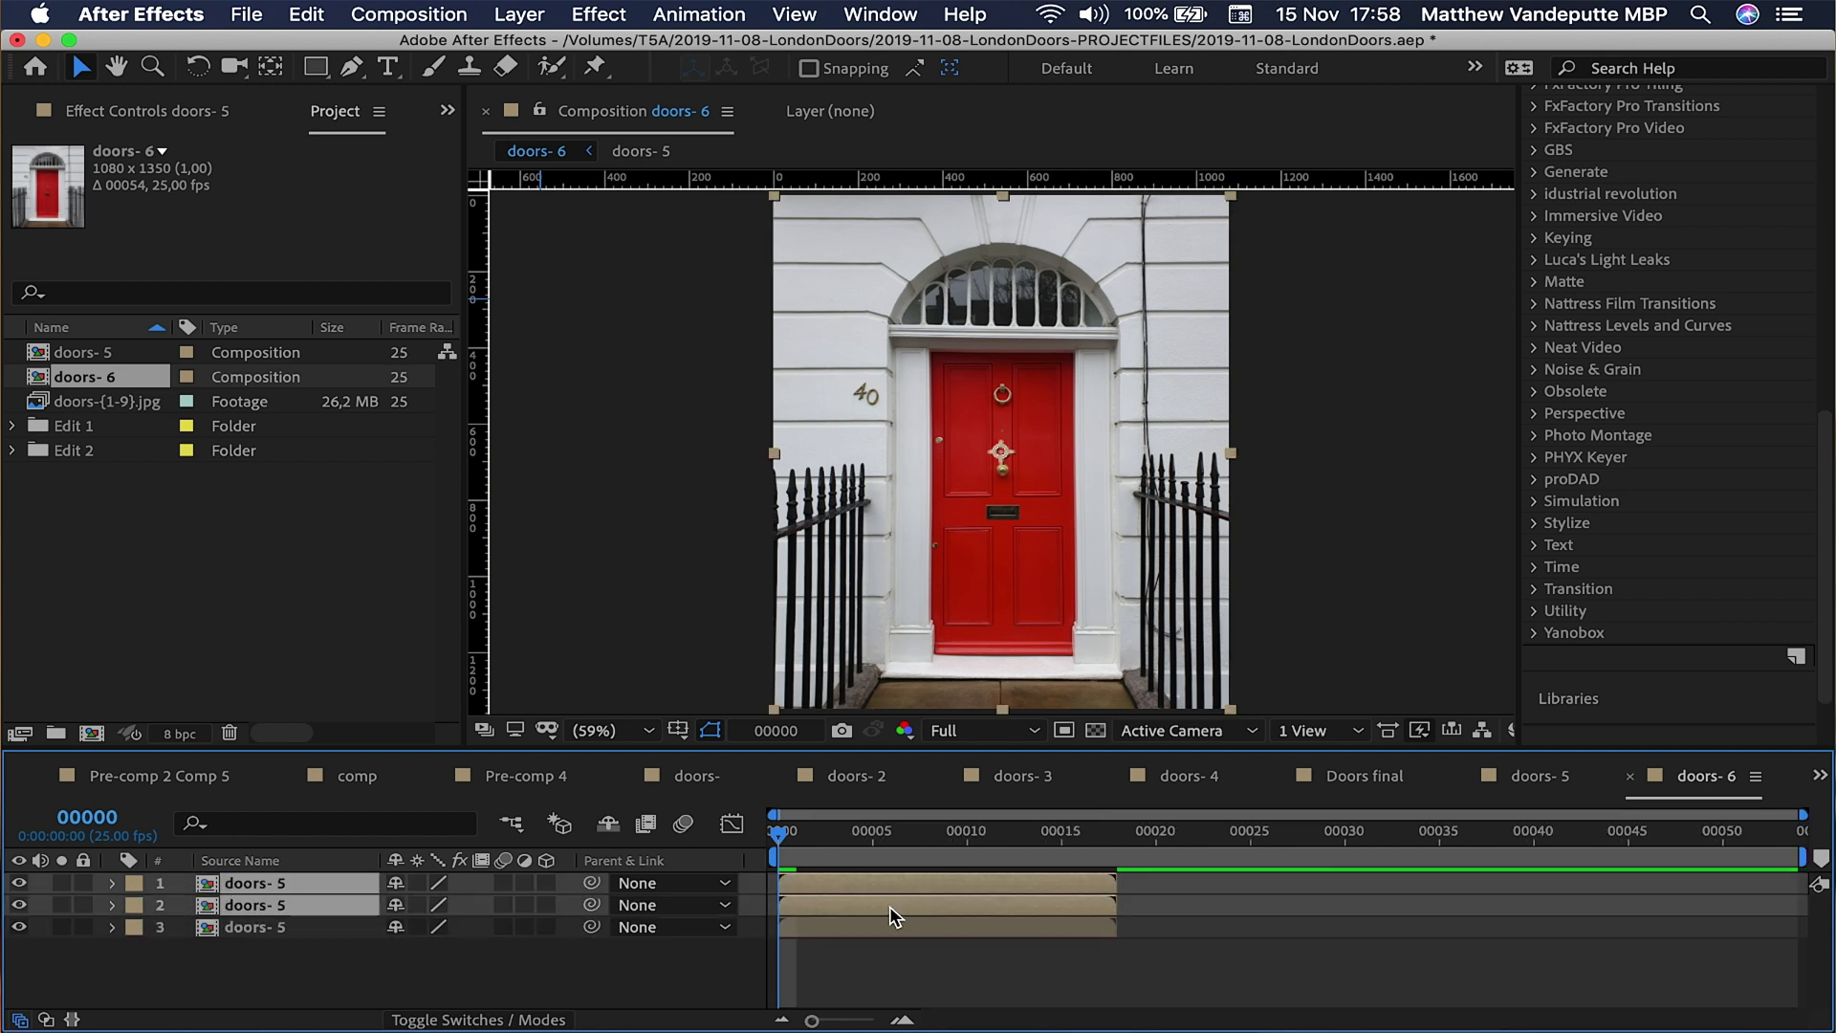
pyautogui.moveTo(890, 905); pyautogui.dragTo(1569, 875)
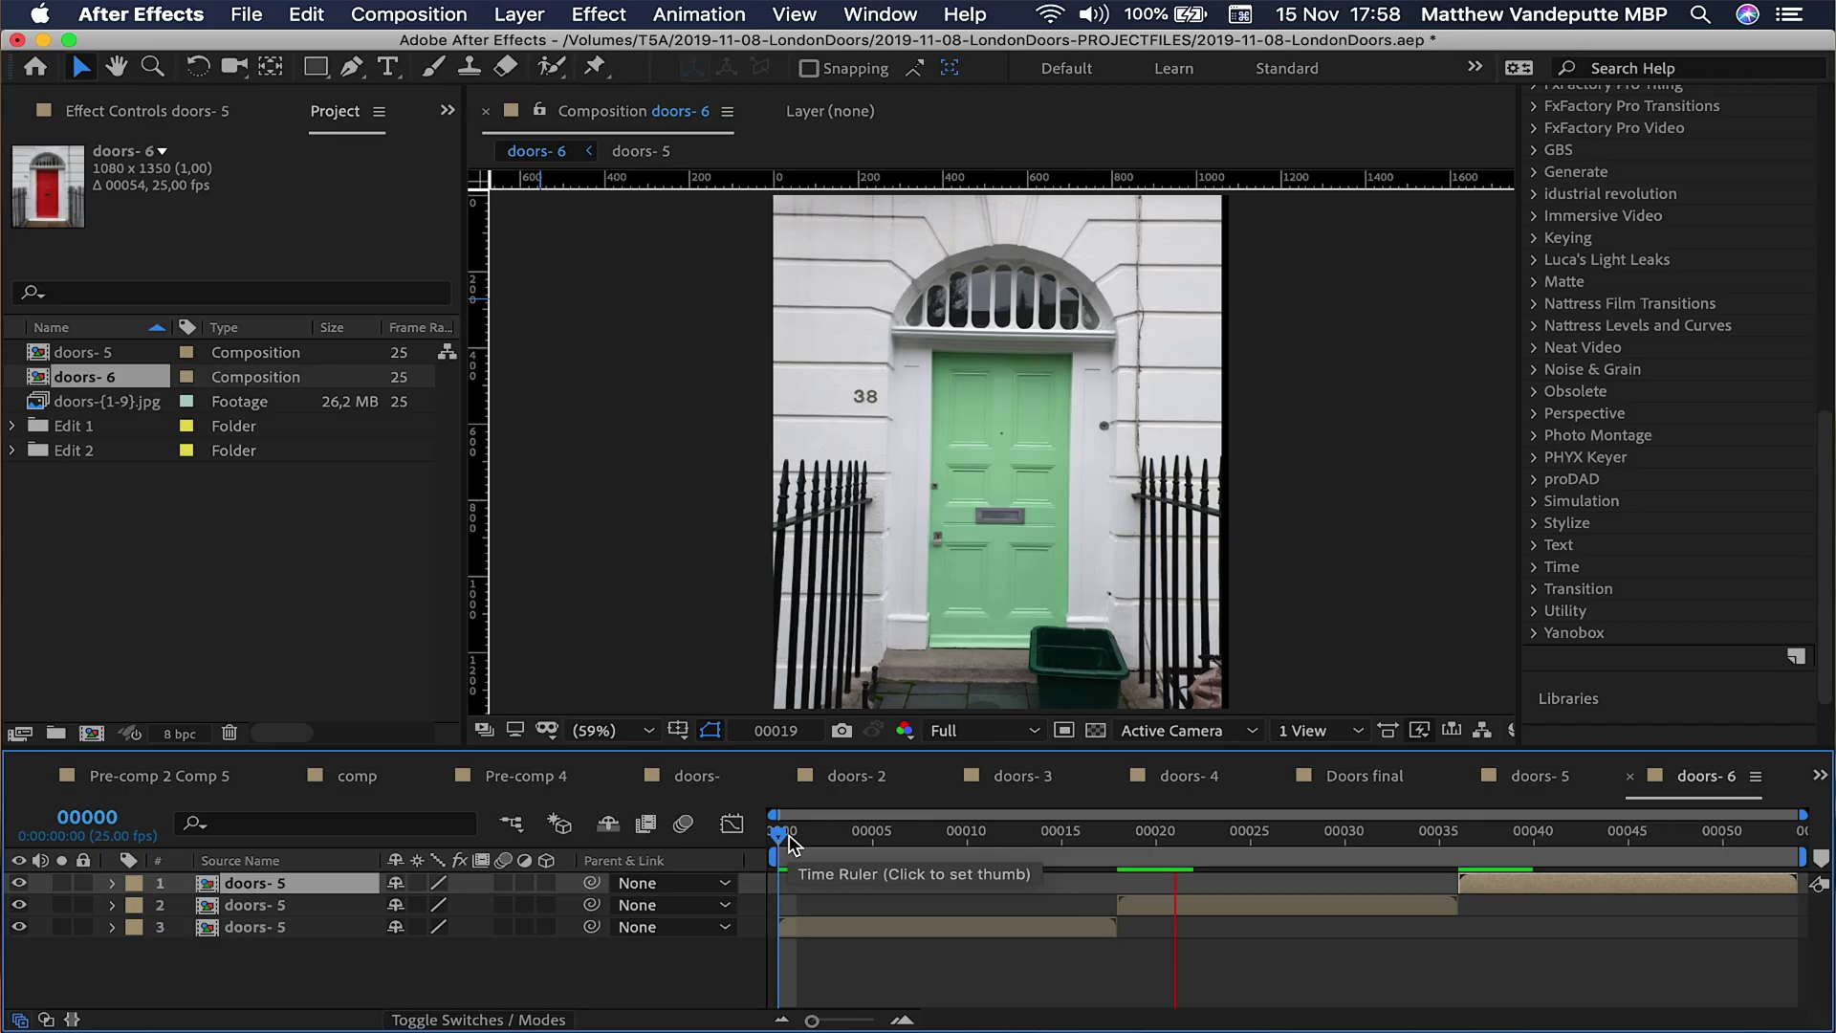
pyautogui.click(96, 377)
# Nest doors- 6 into doors- 7 and divide it into 32 columns, 1 row with Divide & Corner.
pyautogui.rightClick(95, 377)
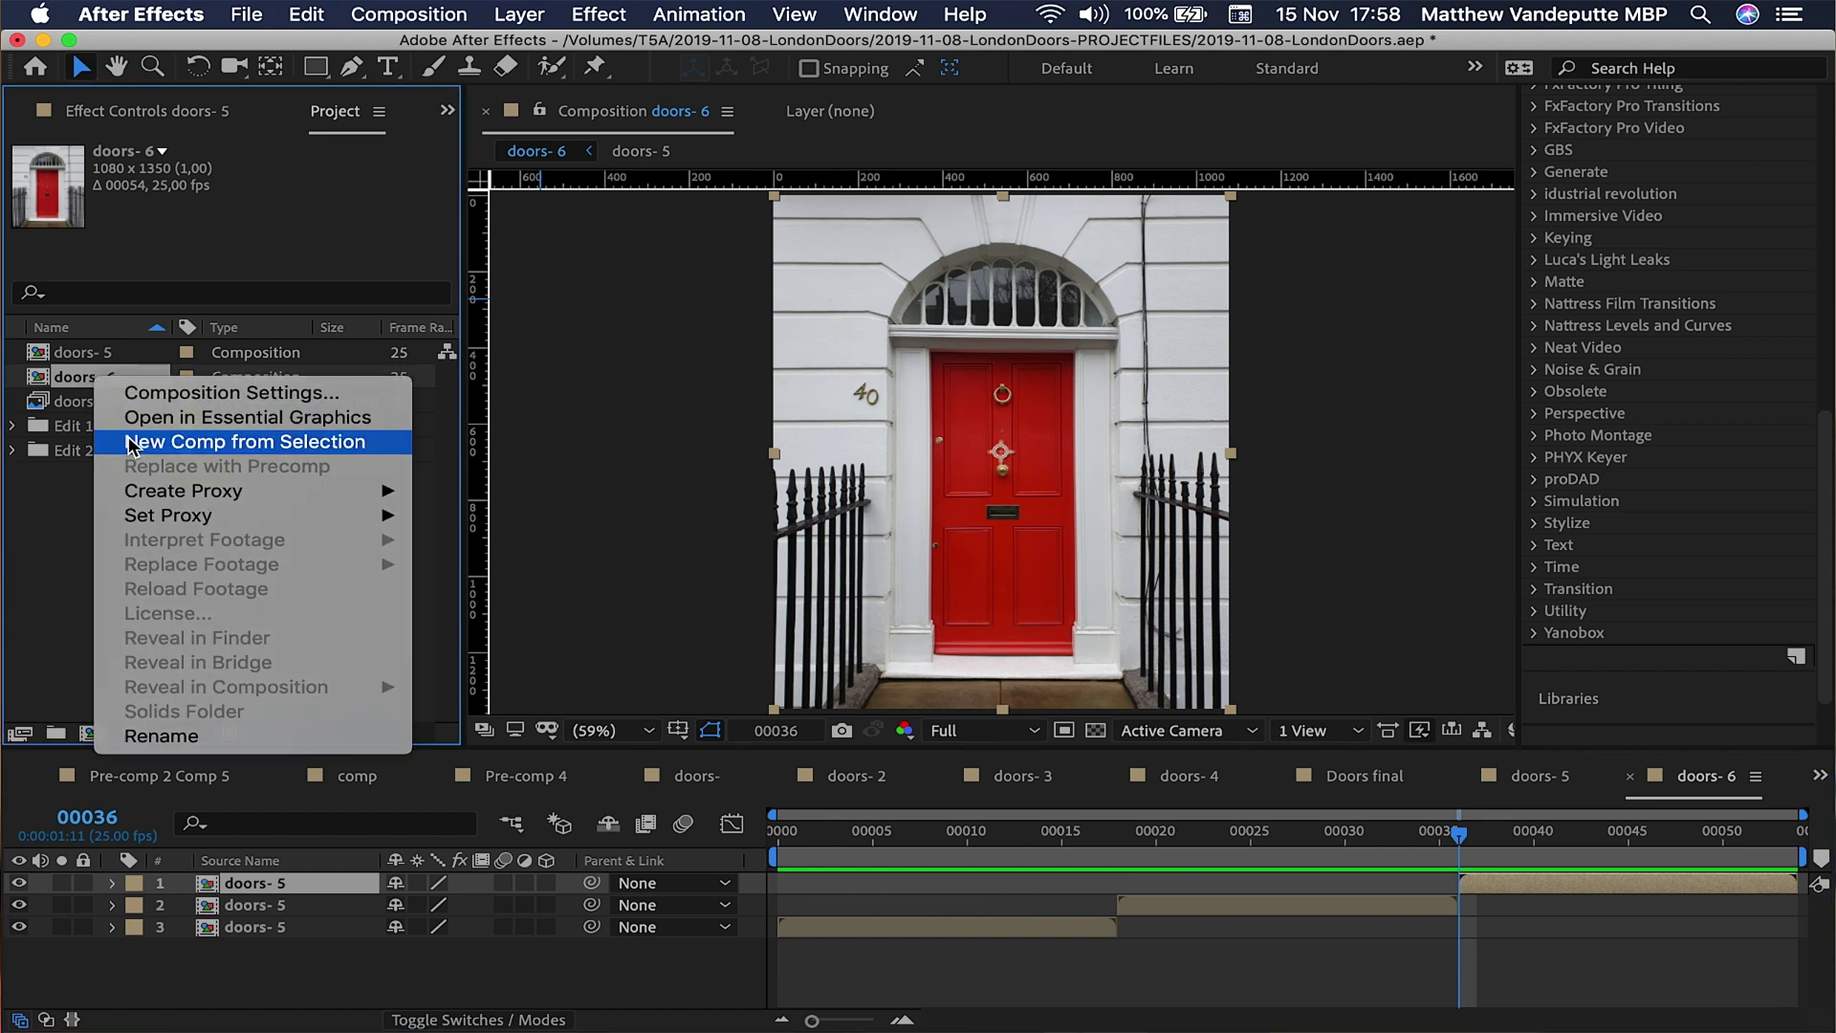
pyautogui.click(133, 441)
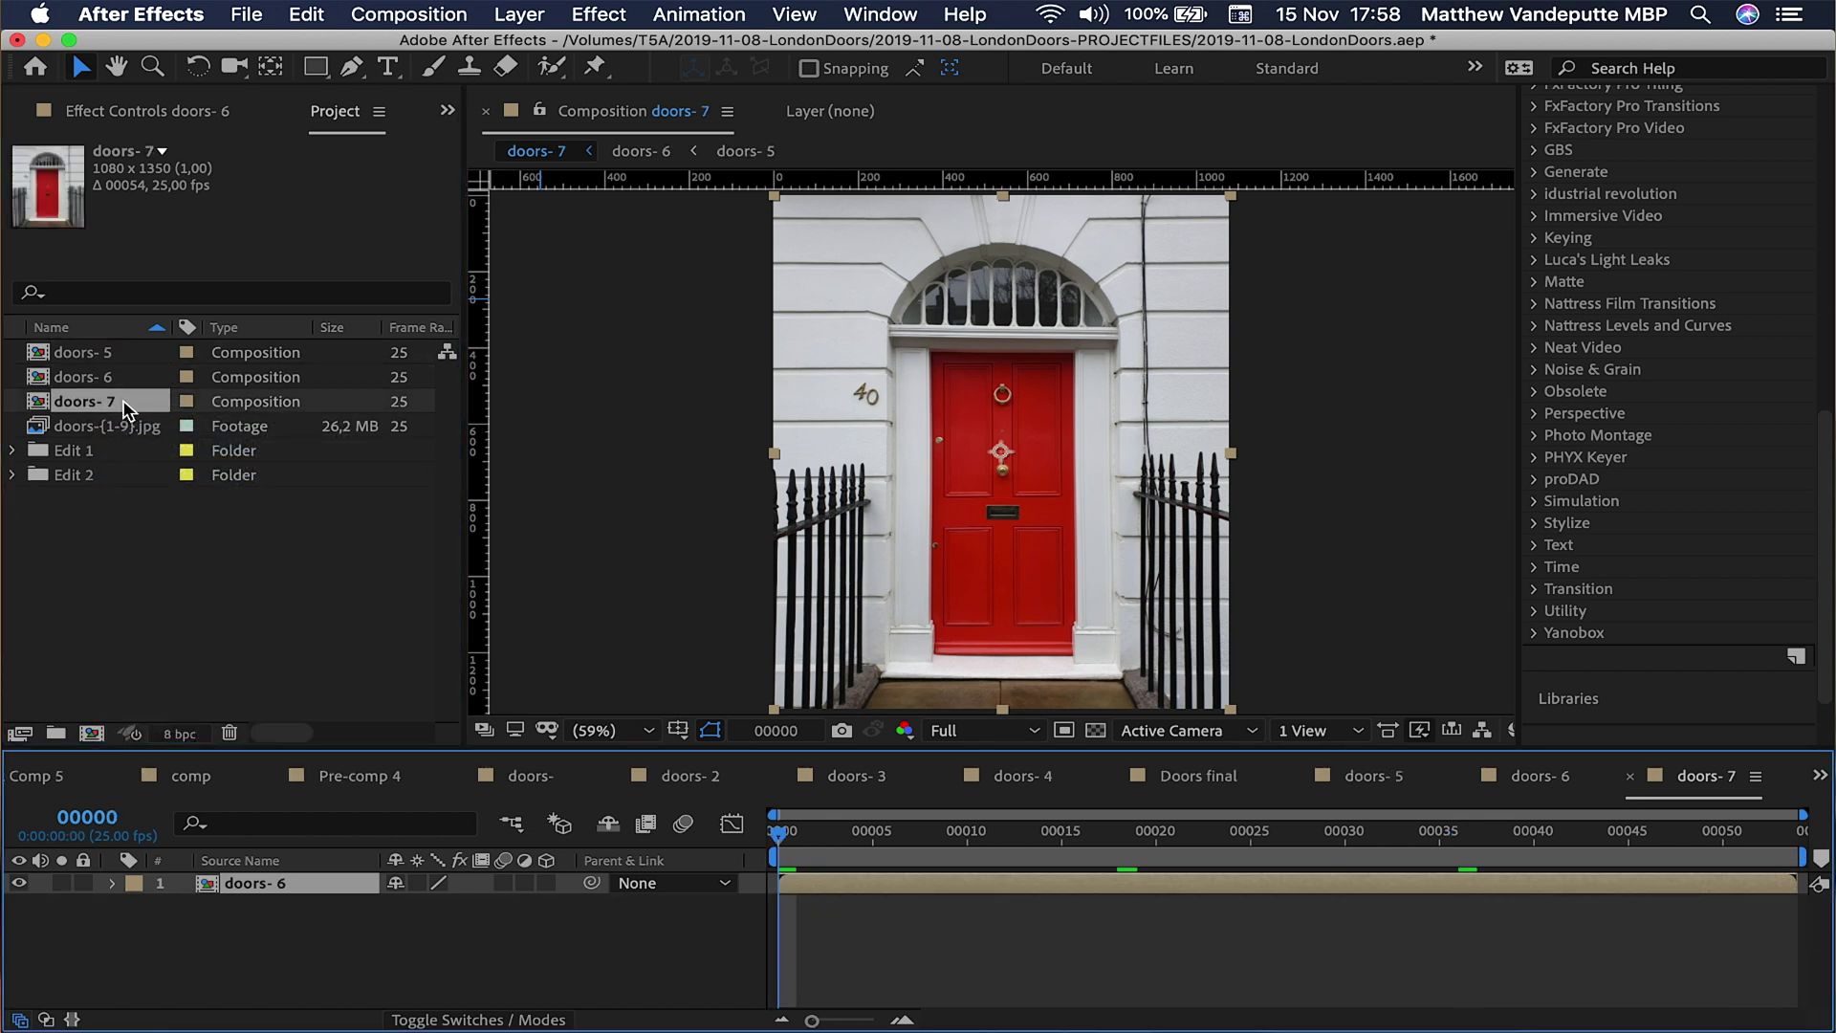
pyautogui.click(914, 11)
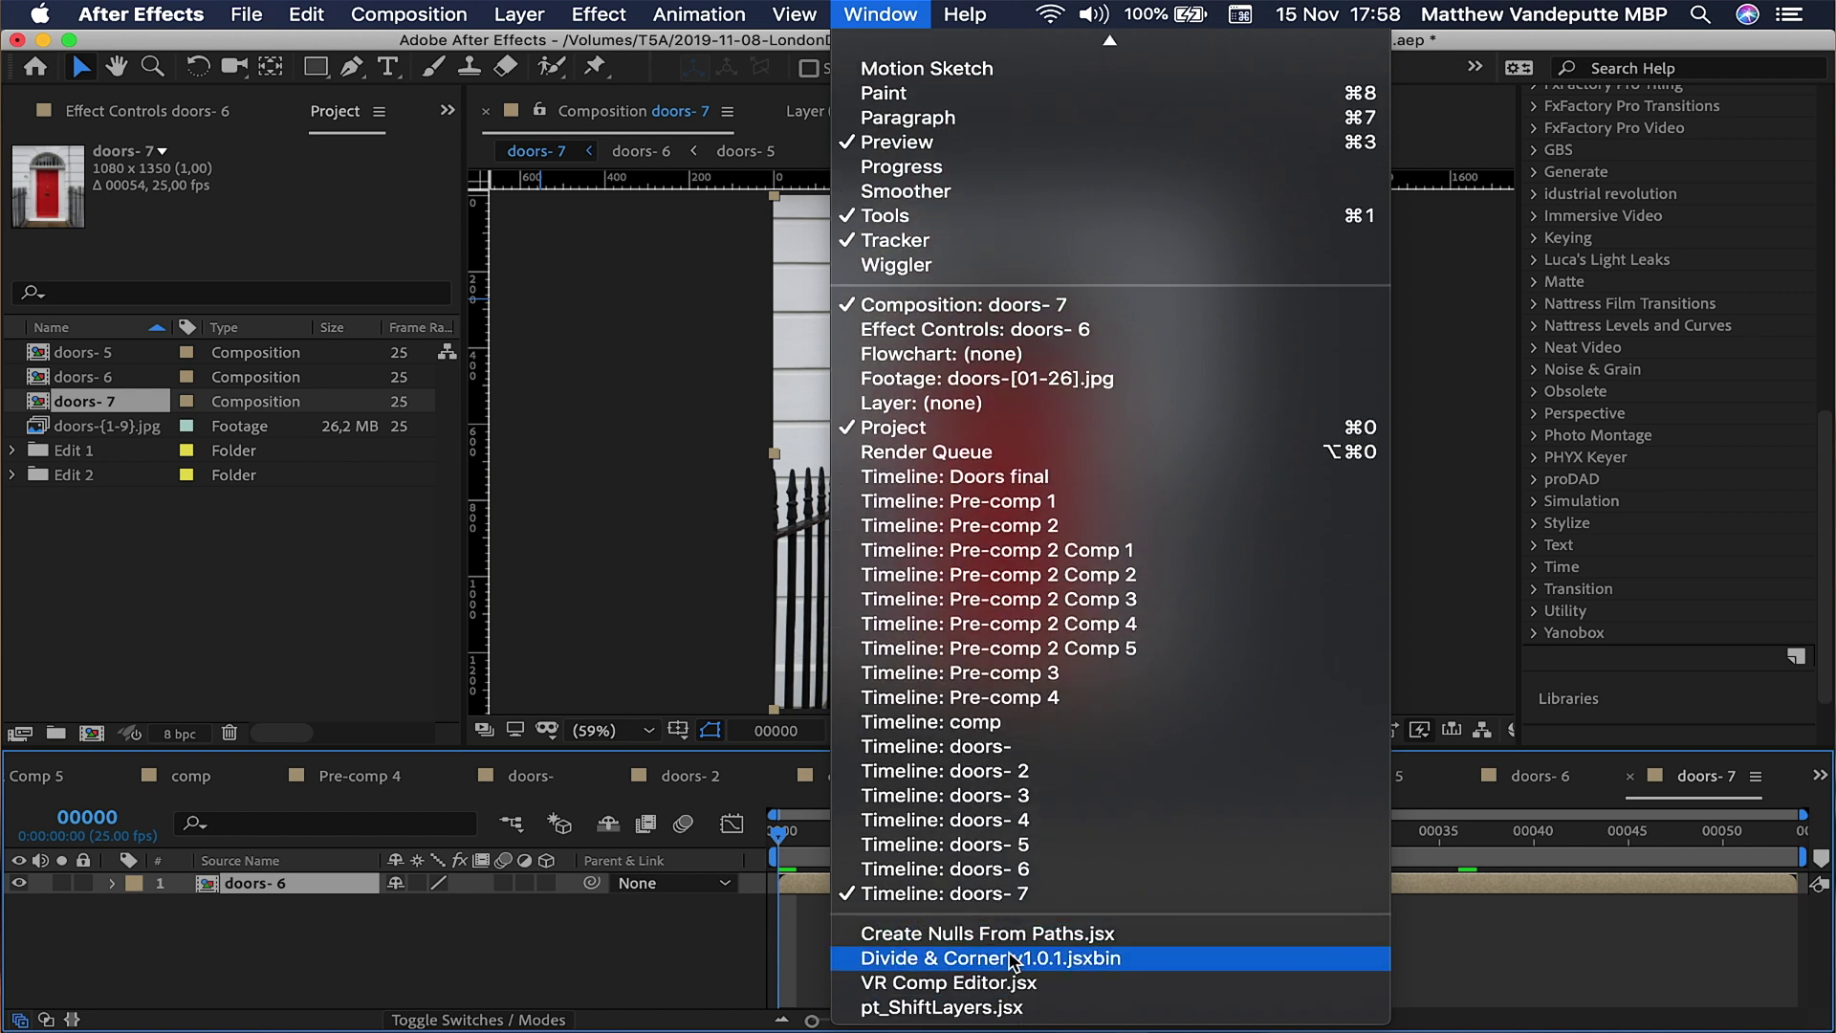
pyautogui.click(1014, 958)
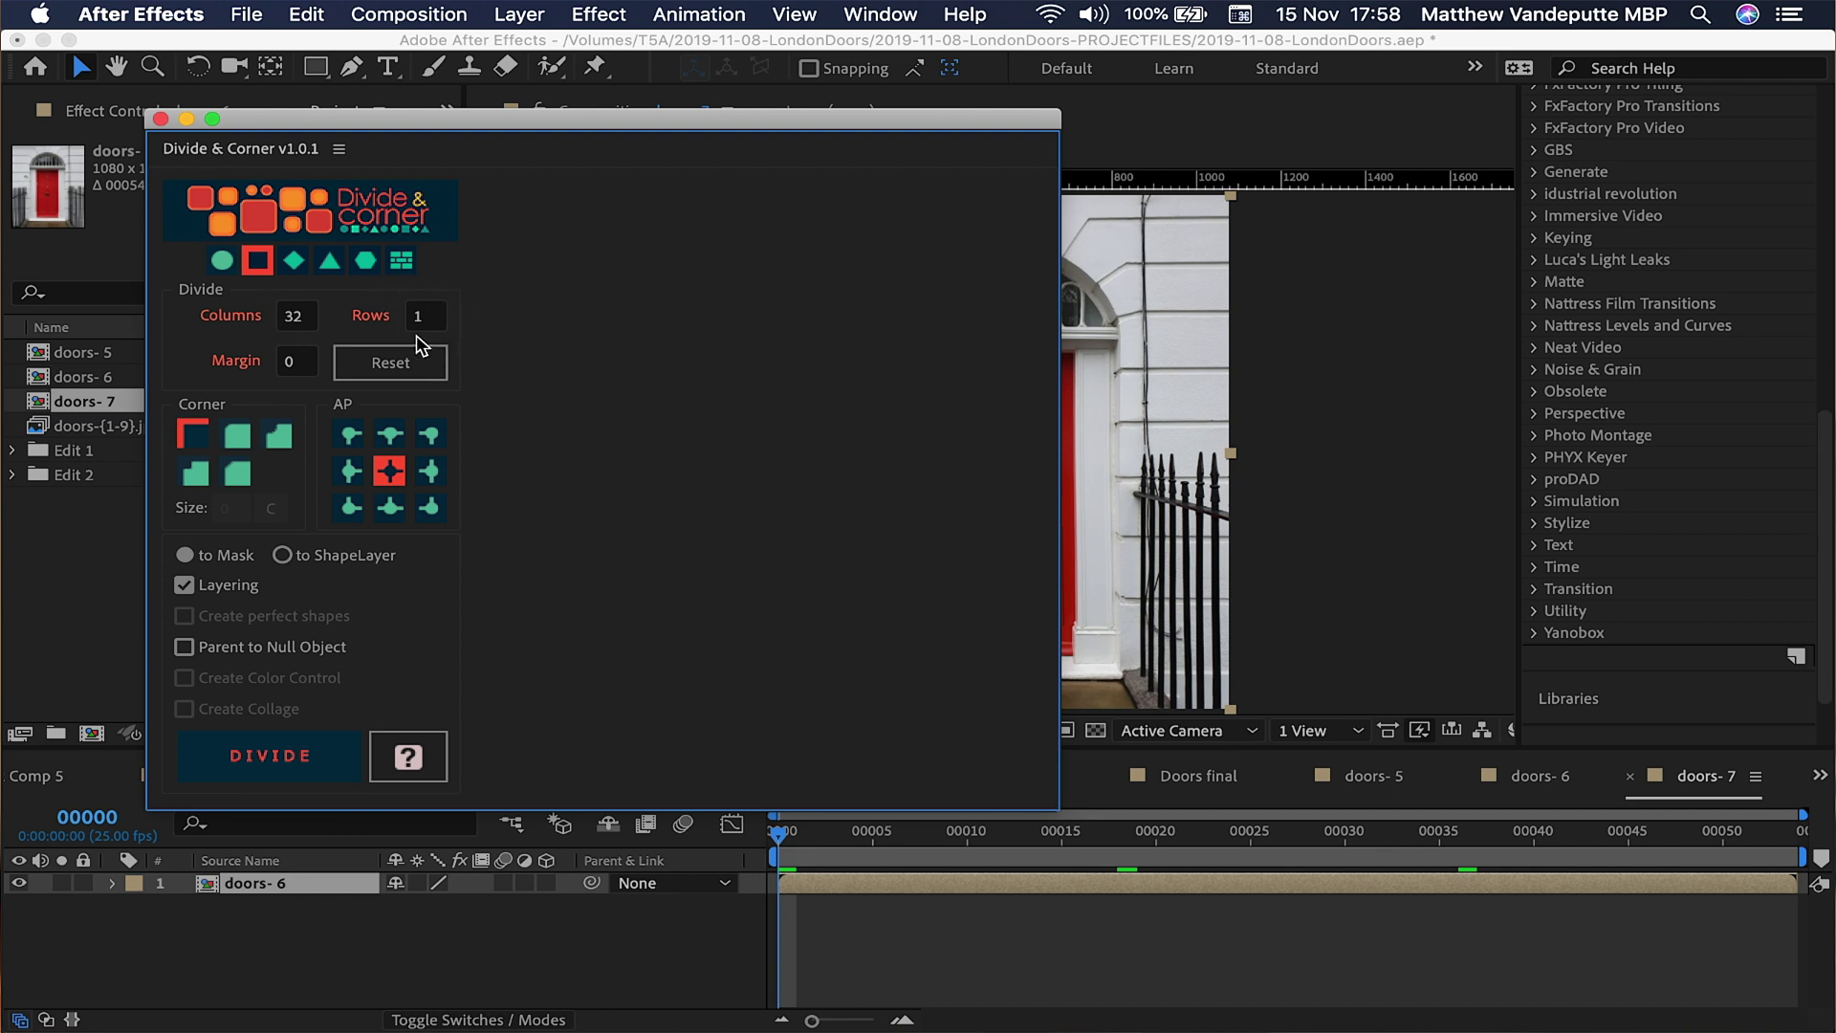
pyautogui.click(262, 744)
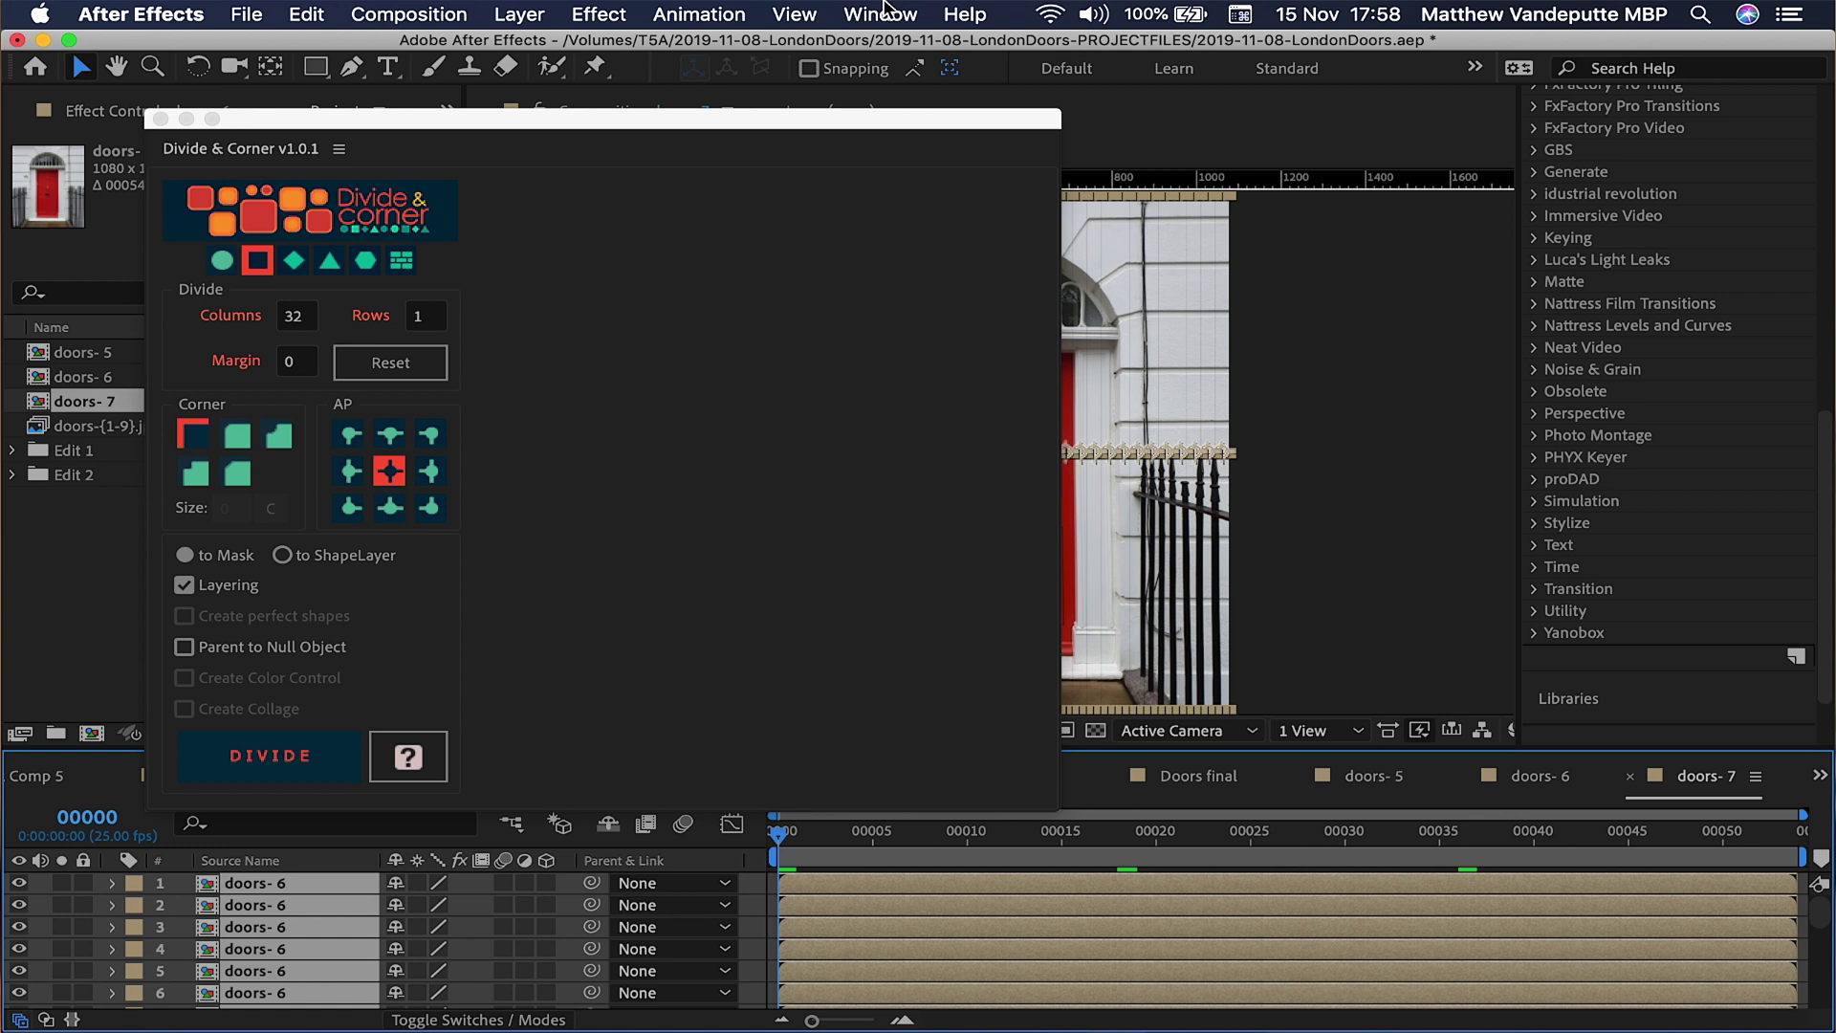
pyautogui.click(881, 14)
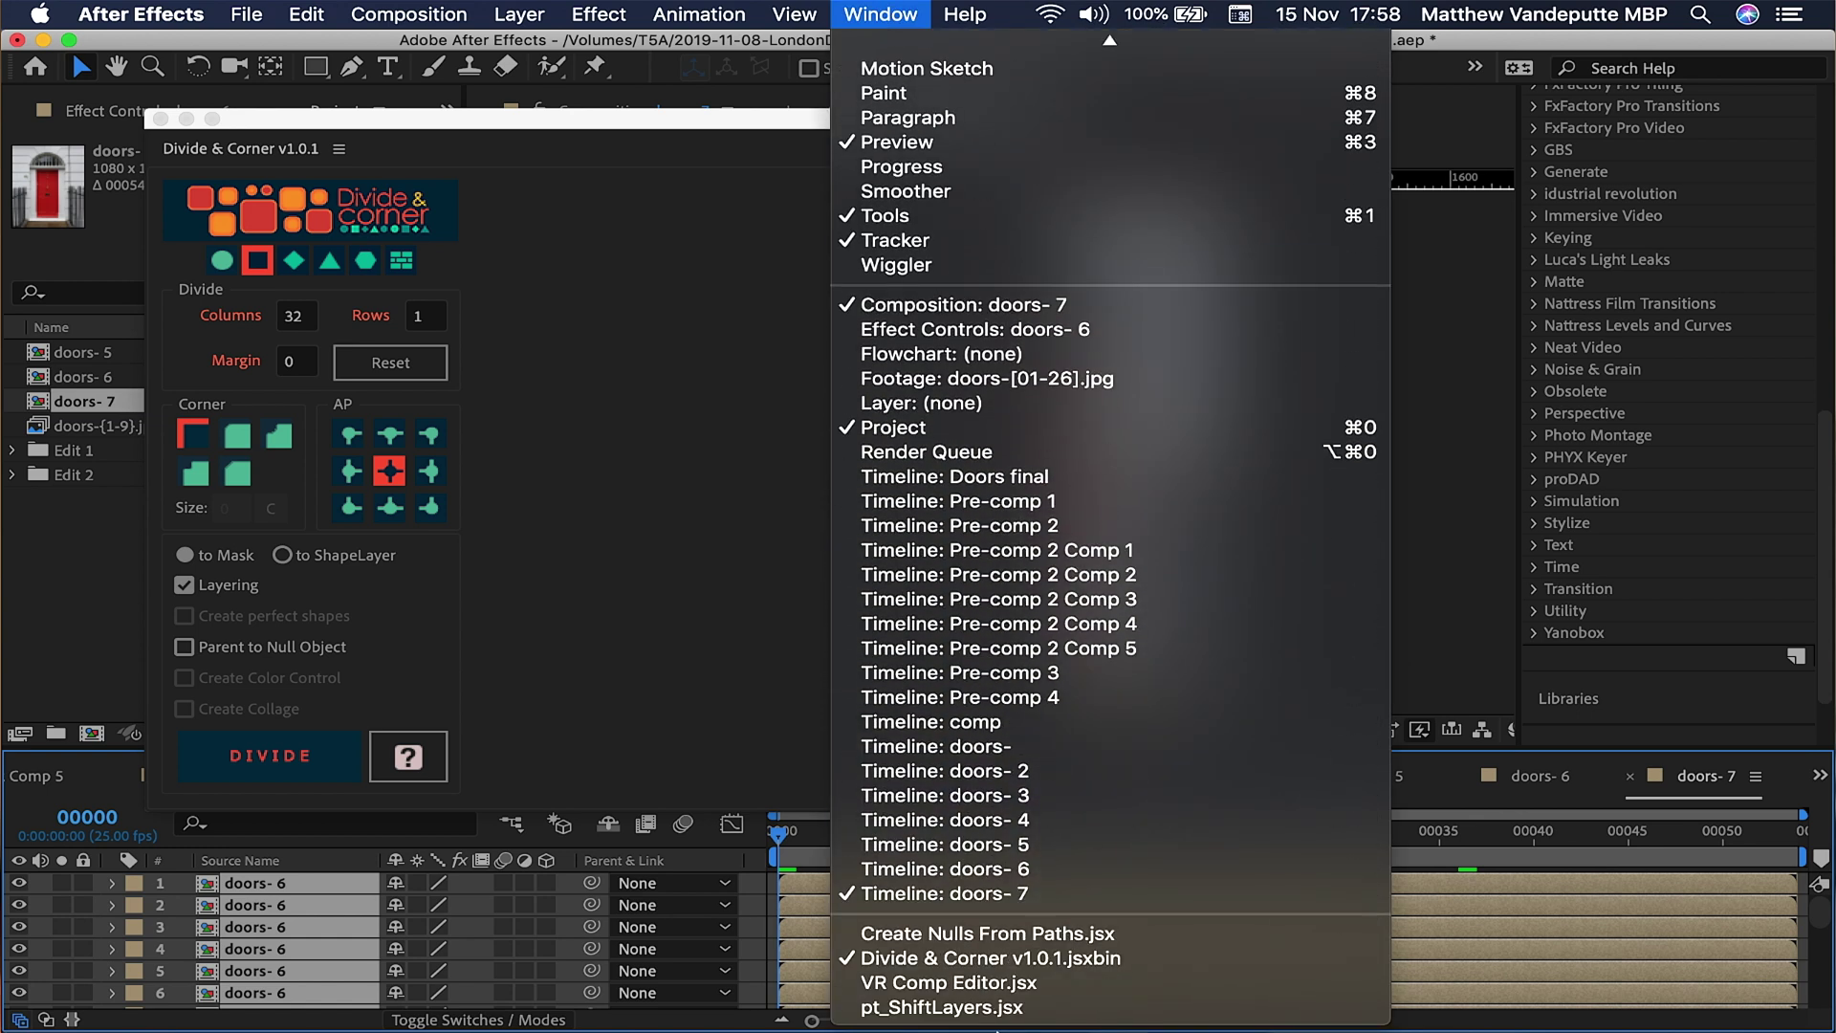
# Stagger the 32 strip layers one frame apart with pt_ShiftLayers.
pyautogui.click(1000, 1010)
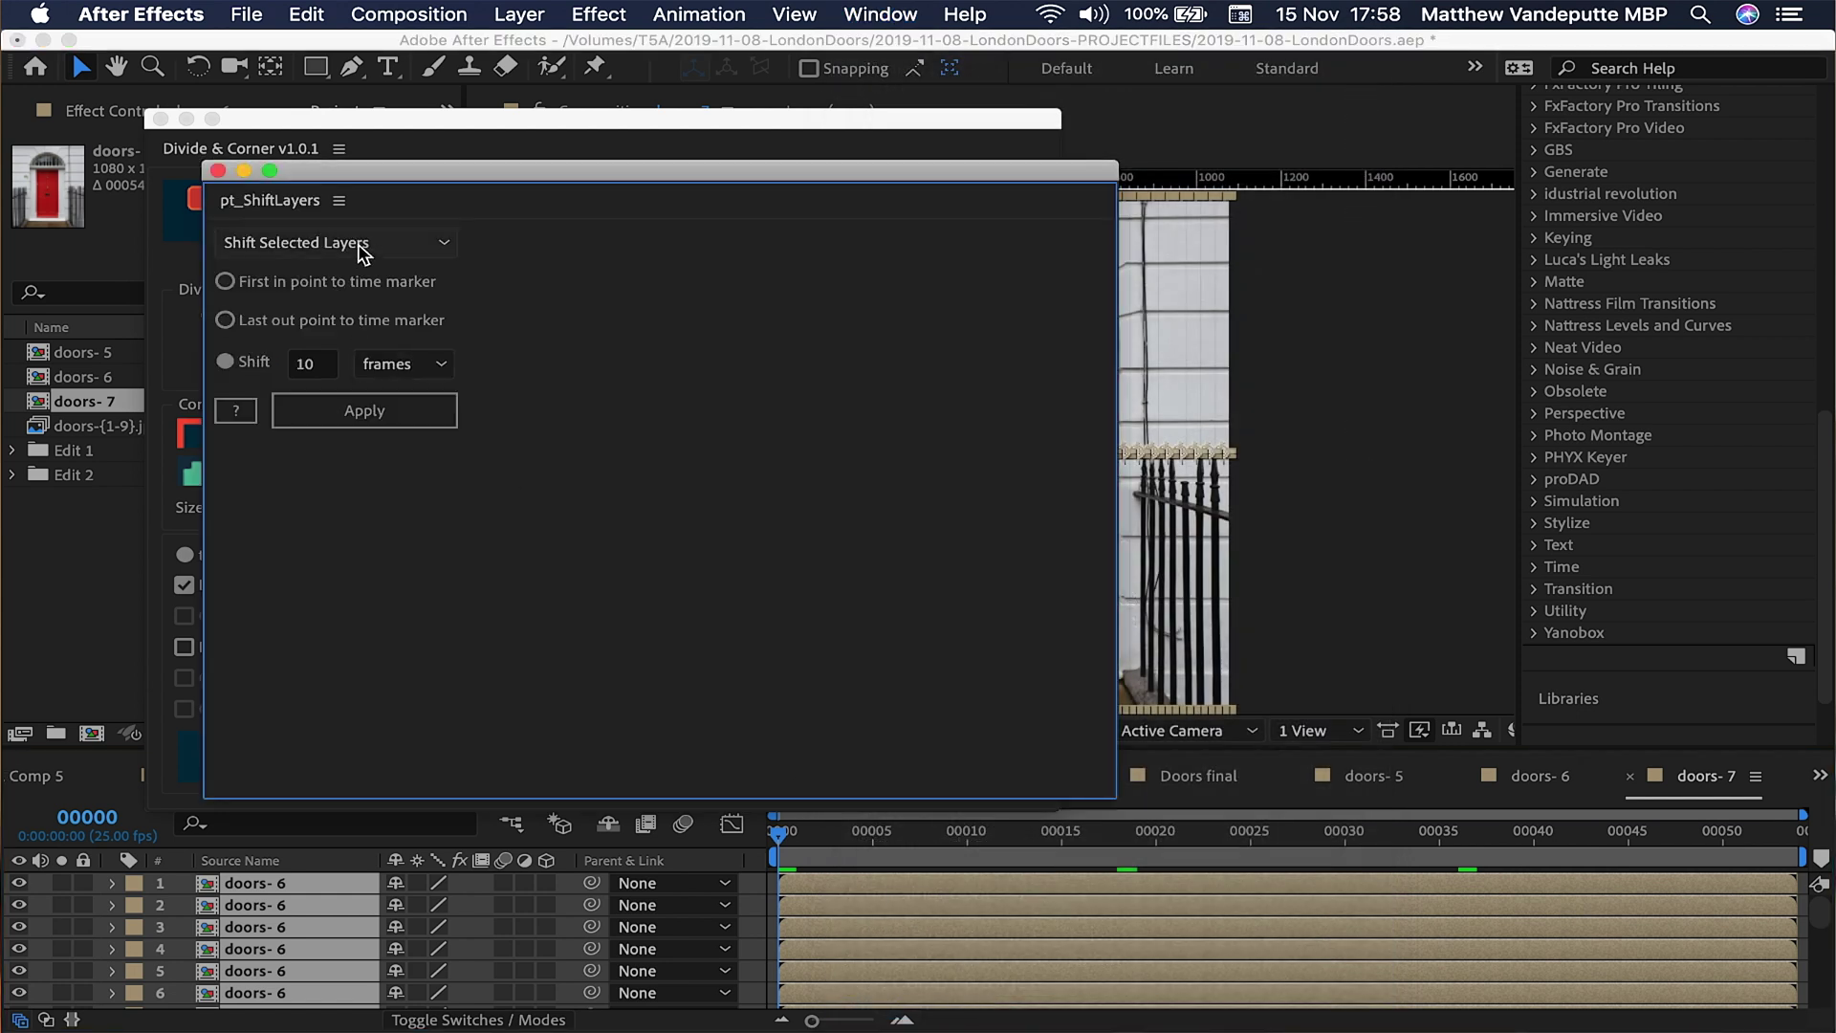
pyautogui.click(335, 245)
pyautogui.click(334, 300)
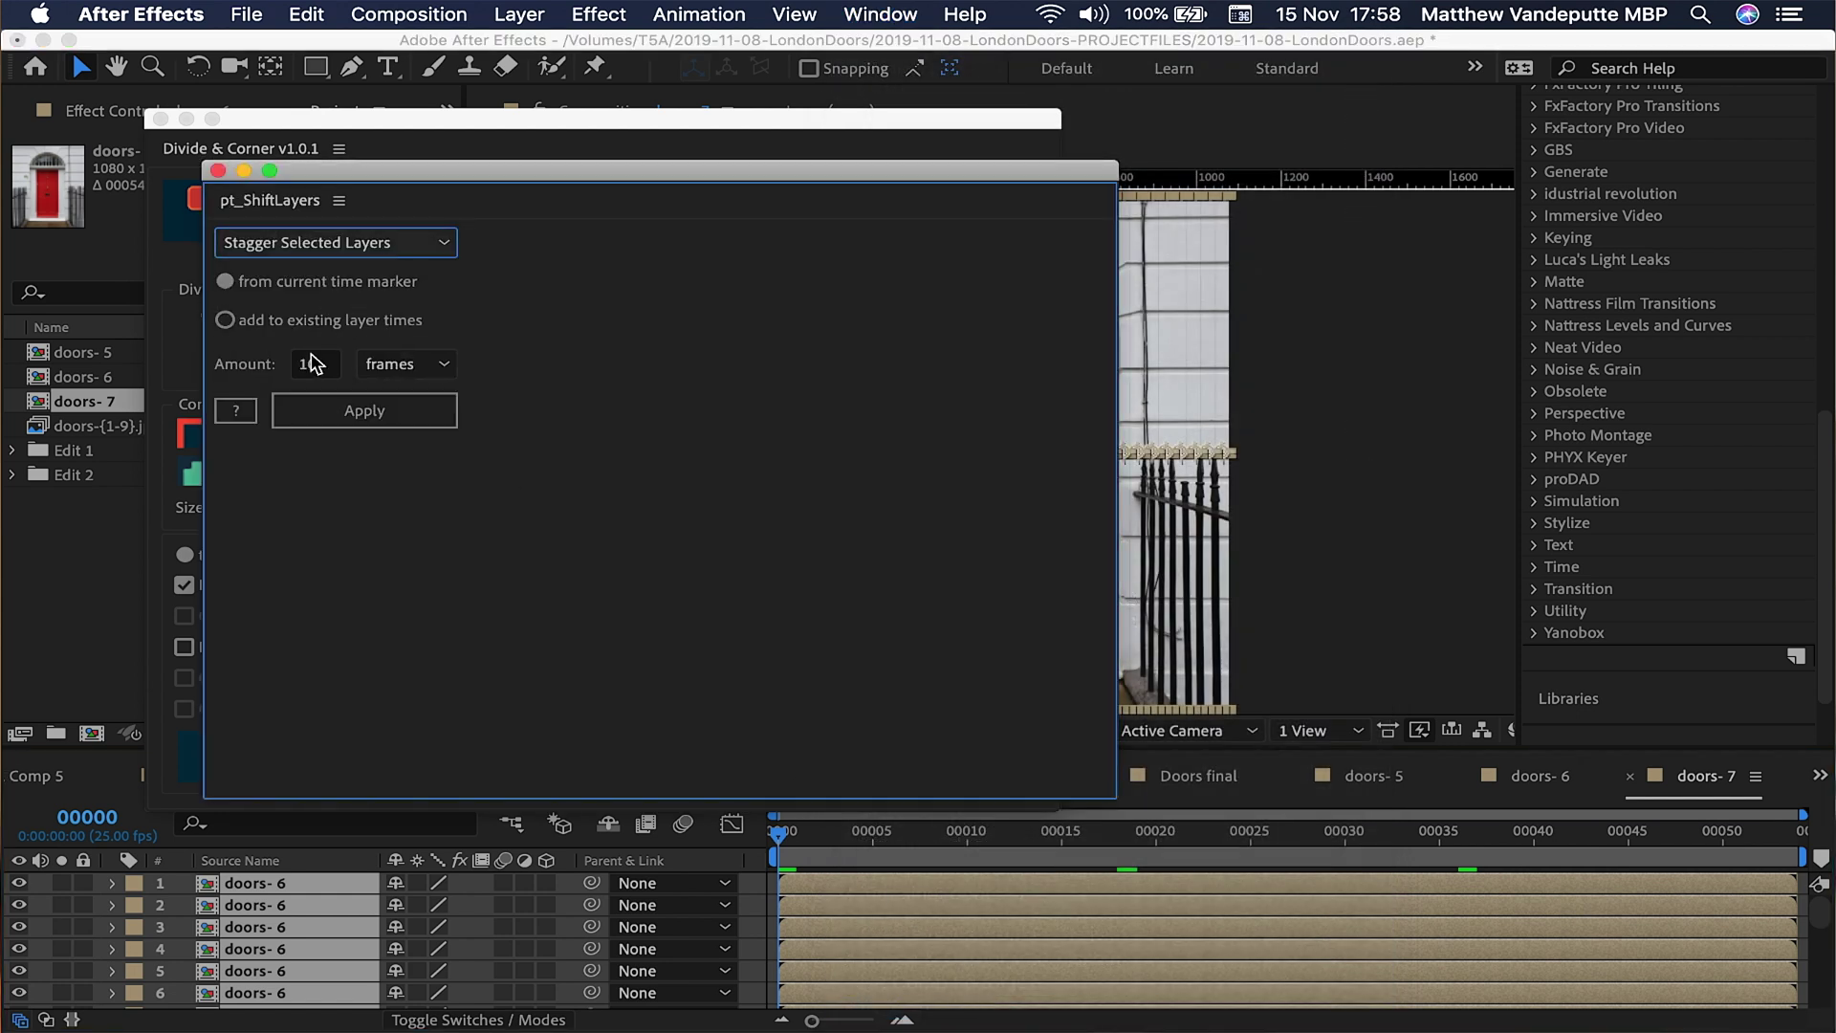
pyautogui.click(322, 364)
pyautogui.write('1')
pyautogui.click(350, 413)
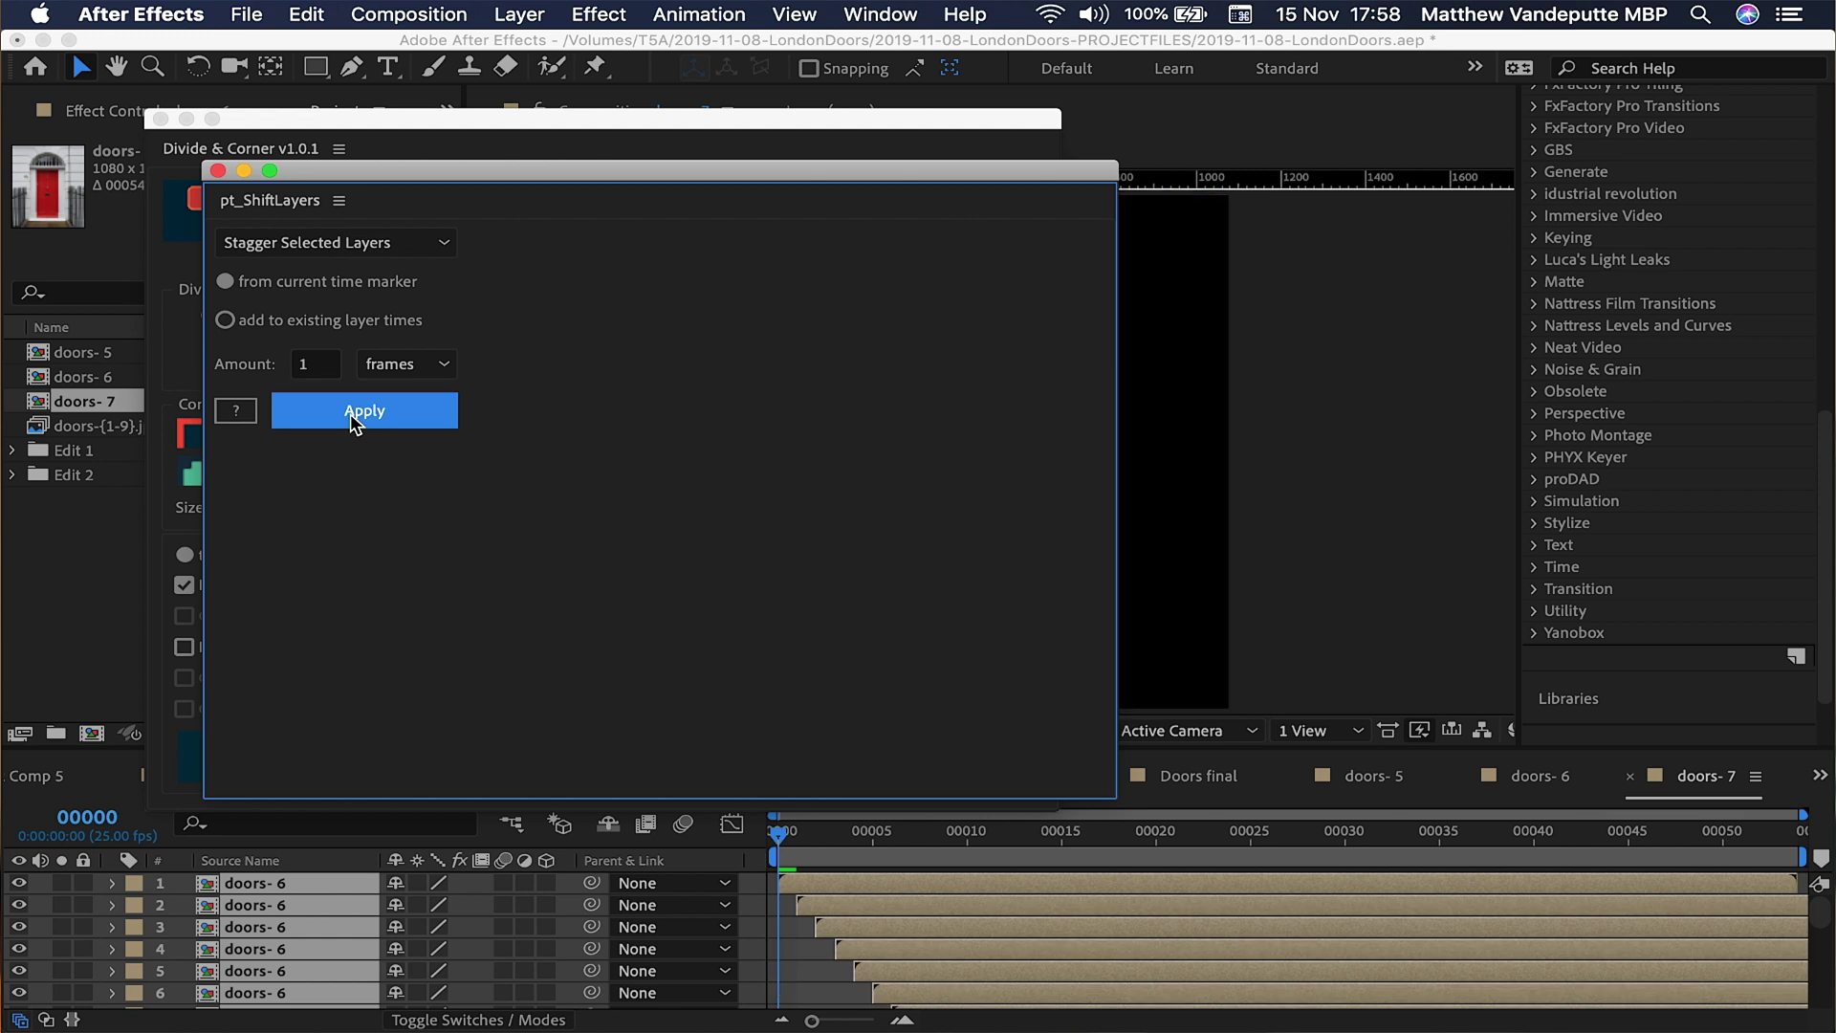
pyautogui.click(218, 171)
pyautogui.click(161, 118)
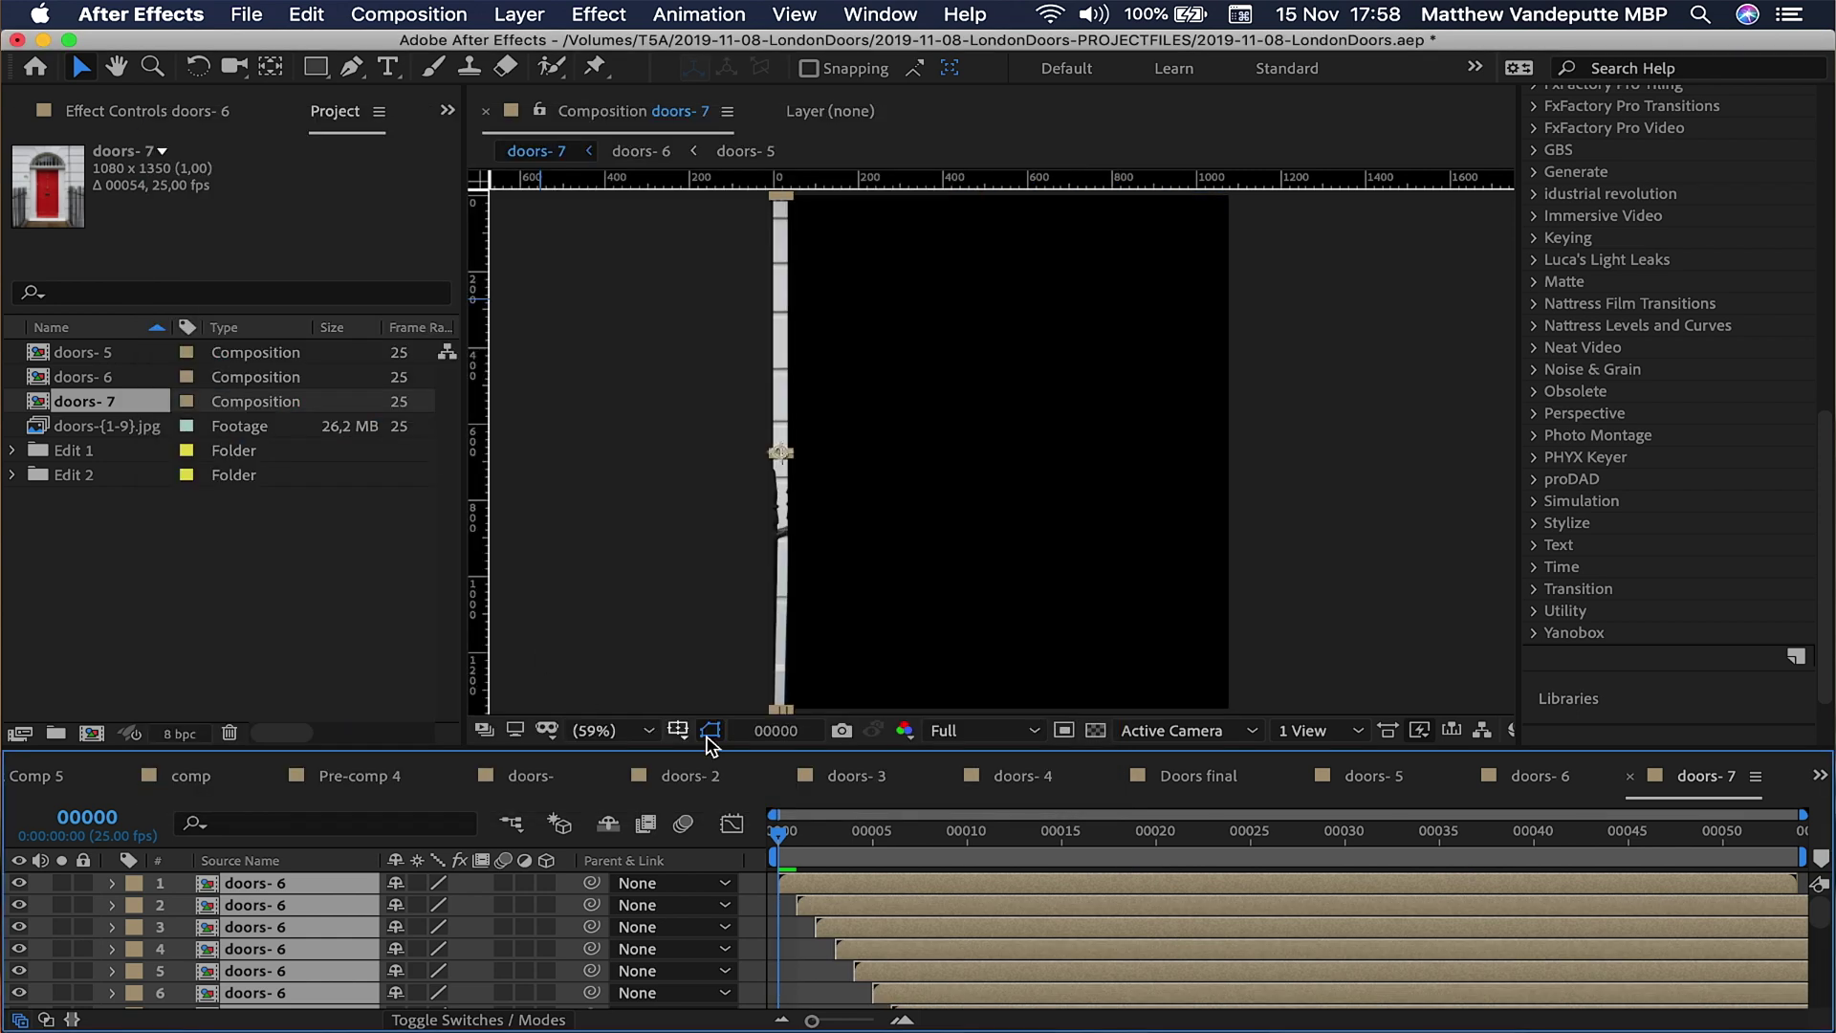
# Start the work area at frame 32 and preview the strip transition.
pyautogui.moveTo(744, 745); pyautogui.dragTo(743, 657)
pyautogui.scroll(-5, 1137, 846)
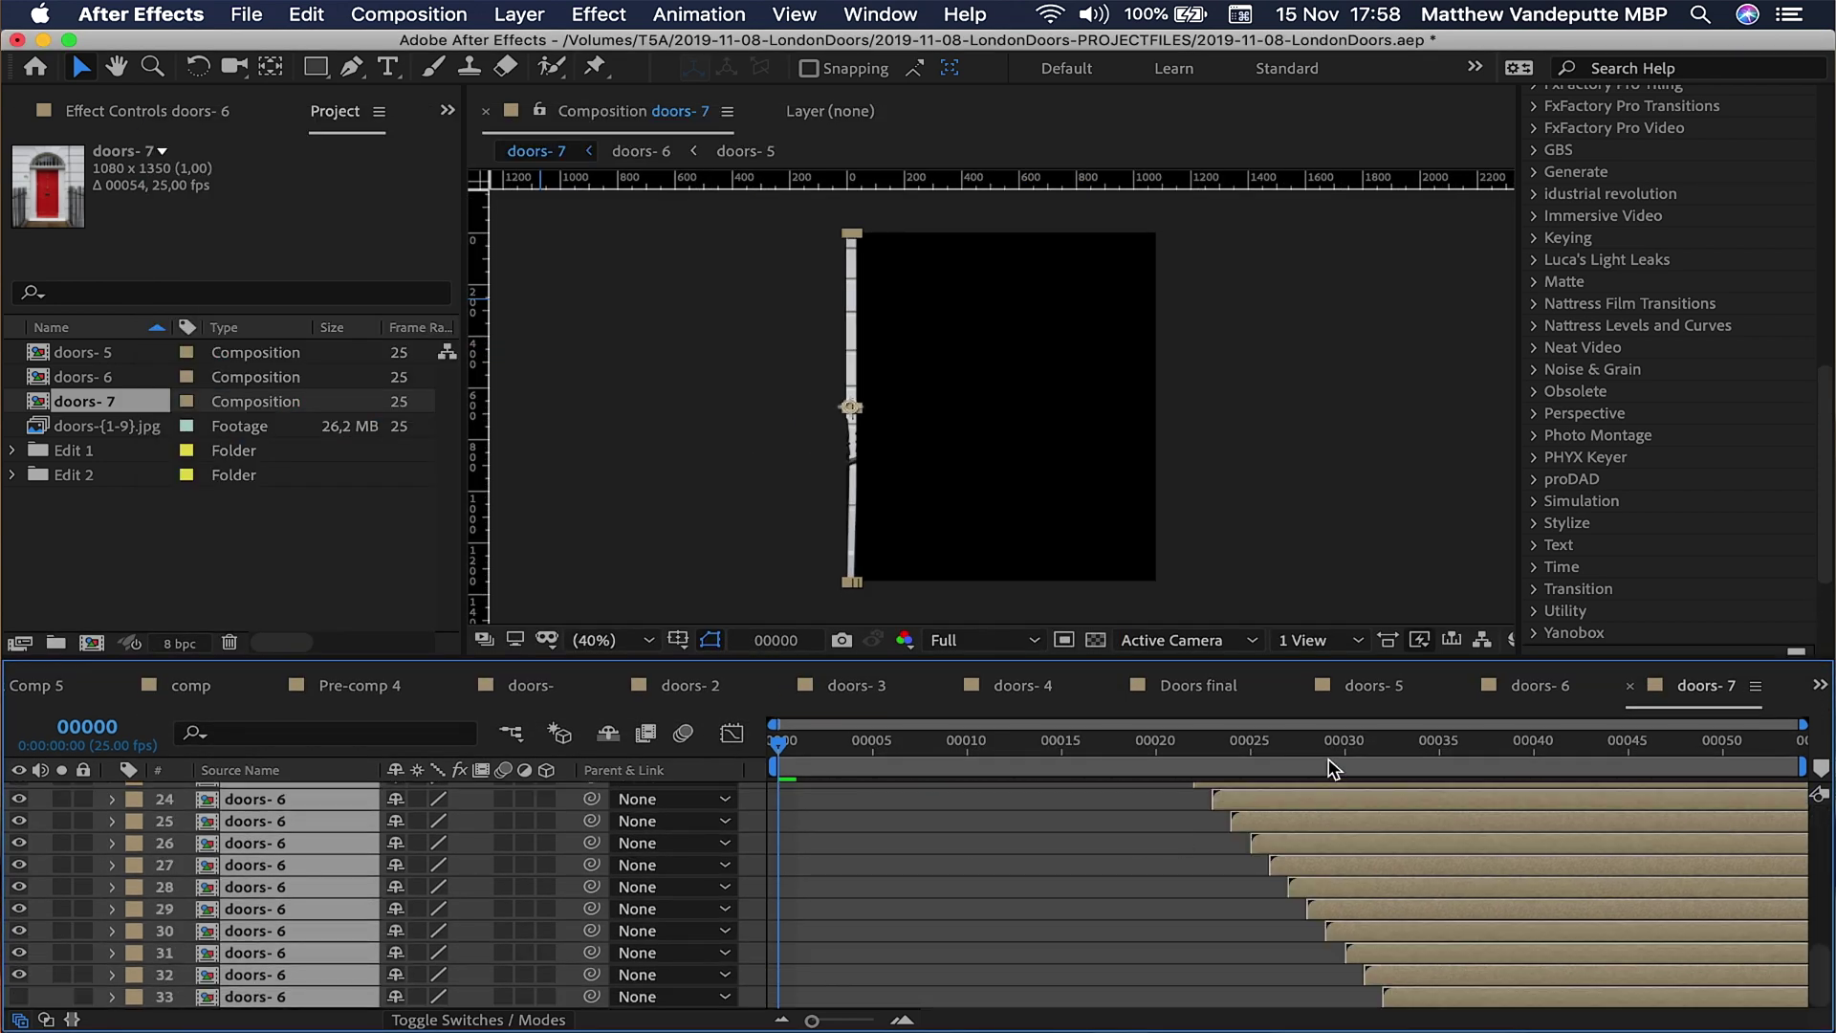
pyautogui.moveTo(1332, 768); pyautogui.dragTo(1392, 751)
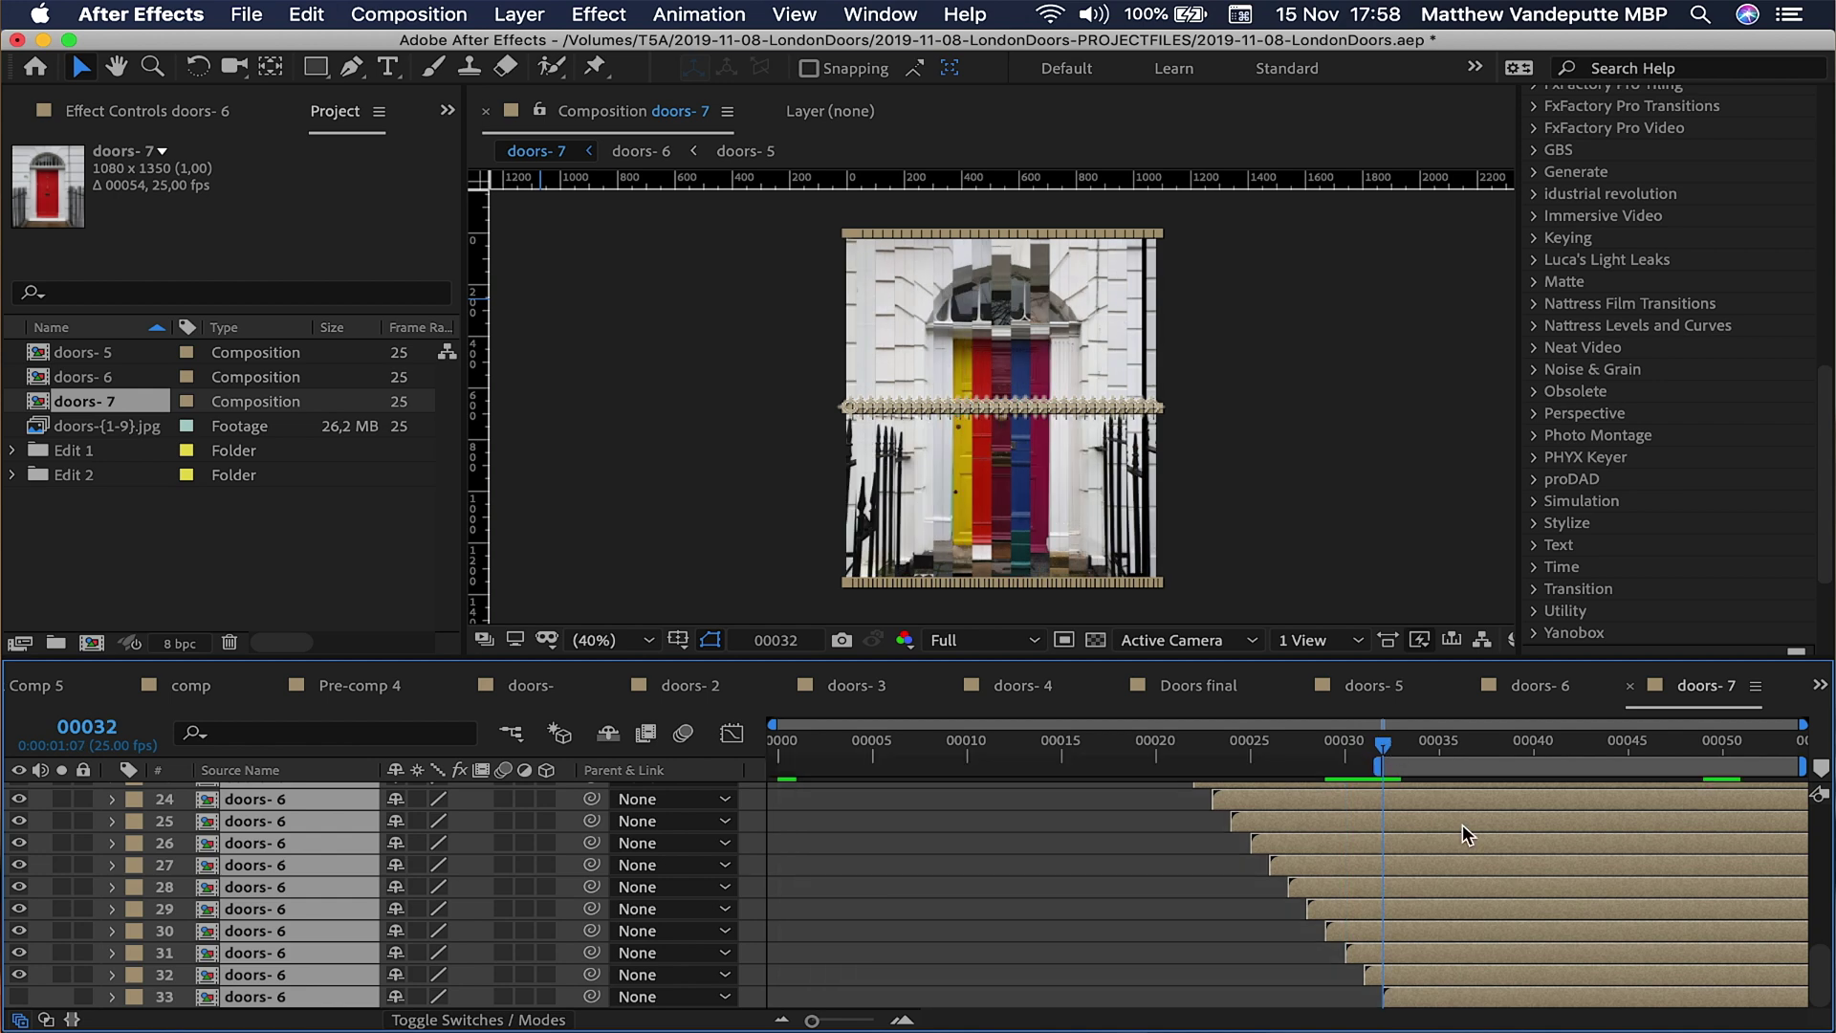
pyautogui.press('super+a')
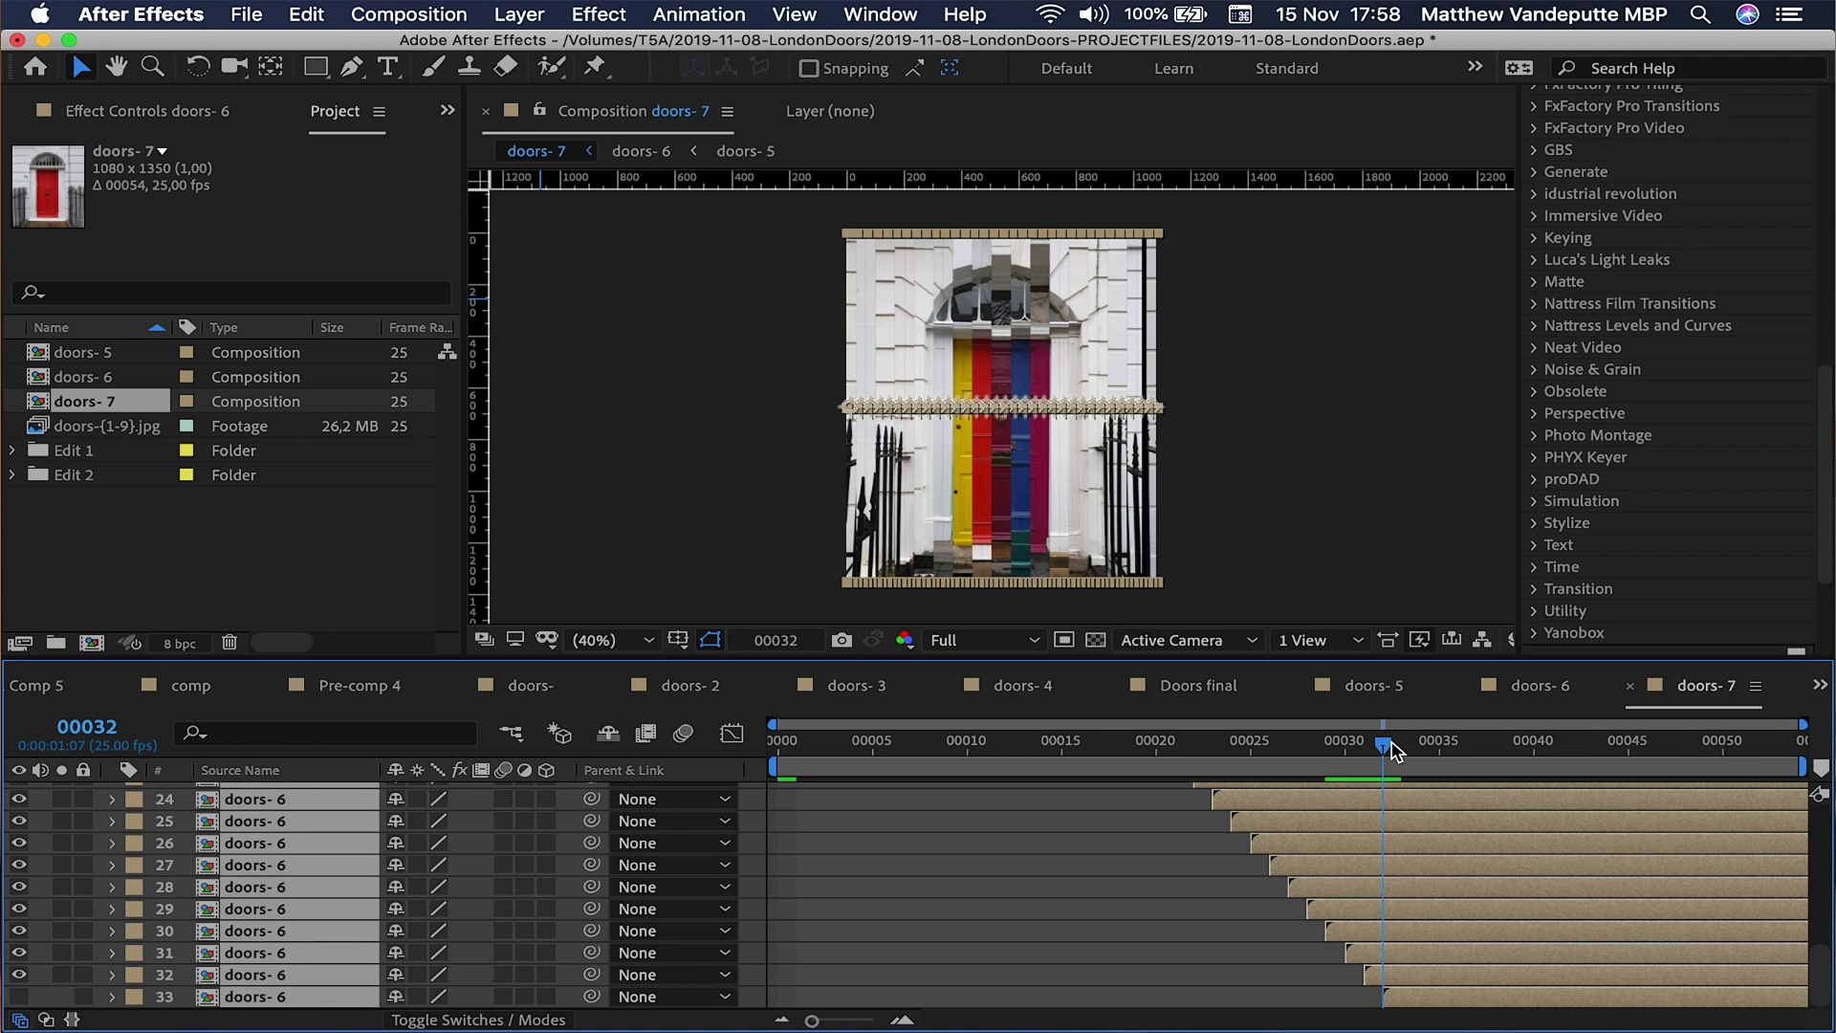
pyautogui.press('b')
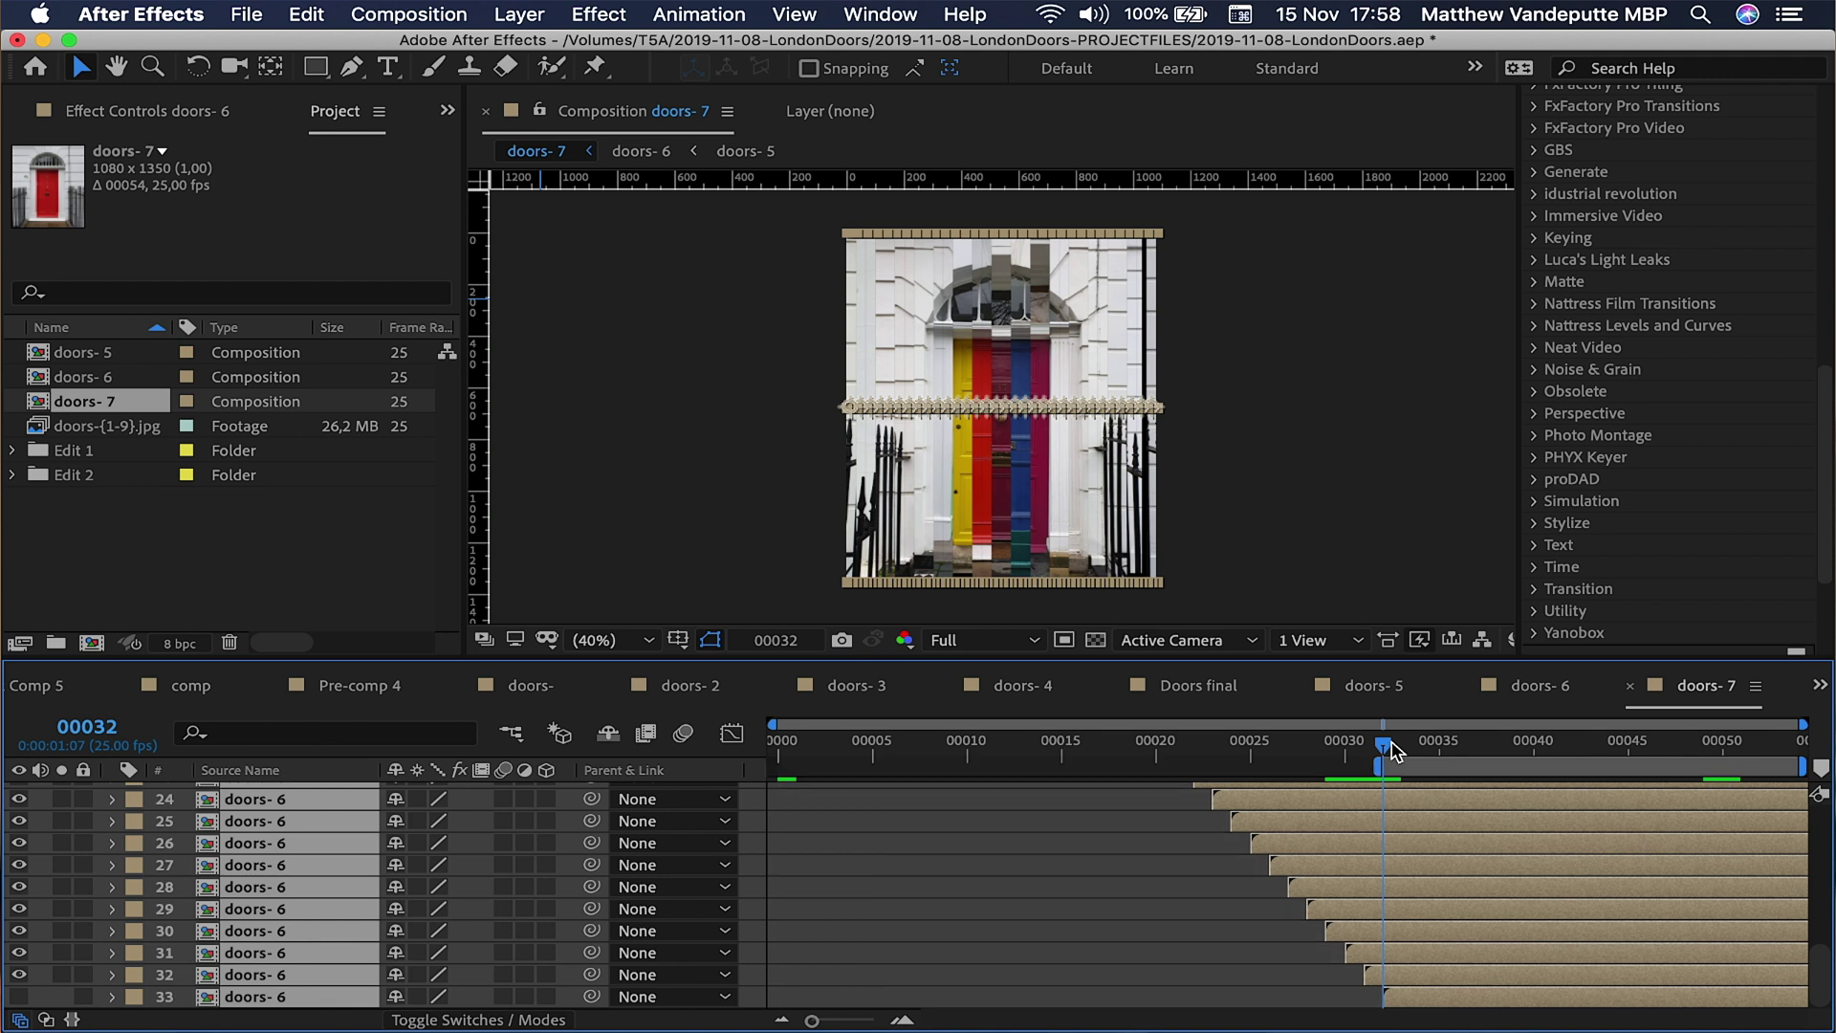
pyautogui.scroll(8, 1470, 839)
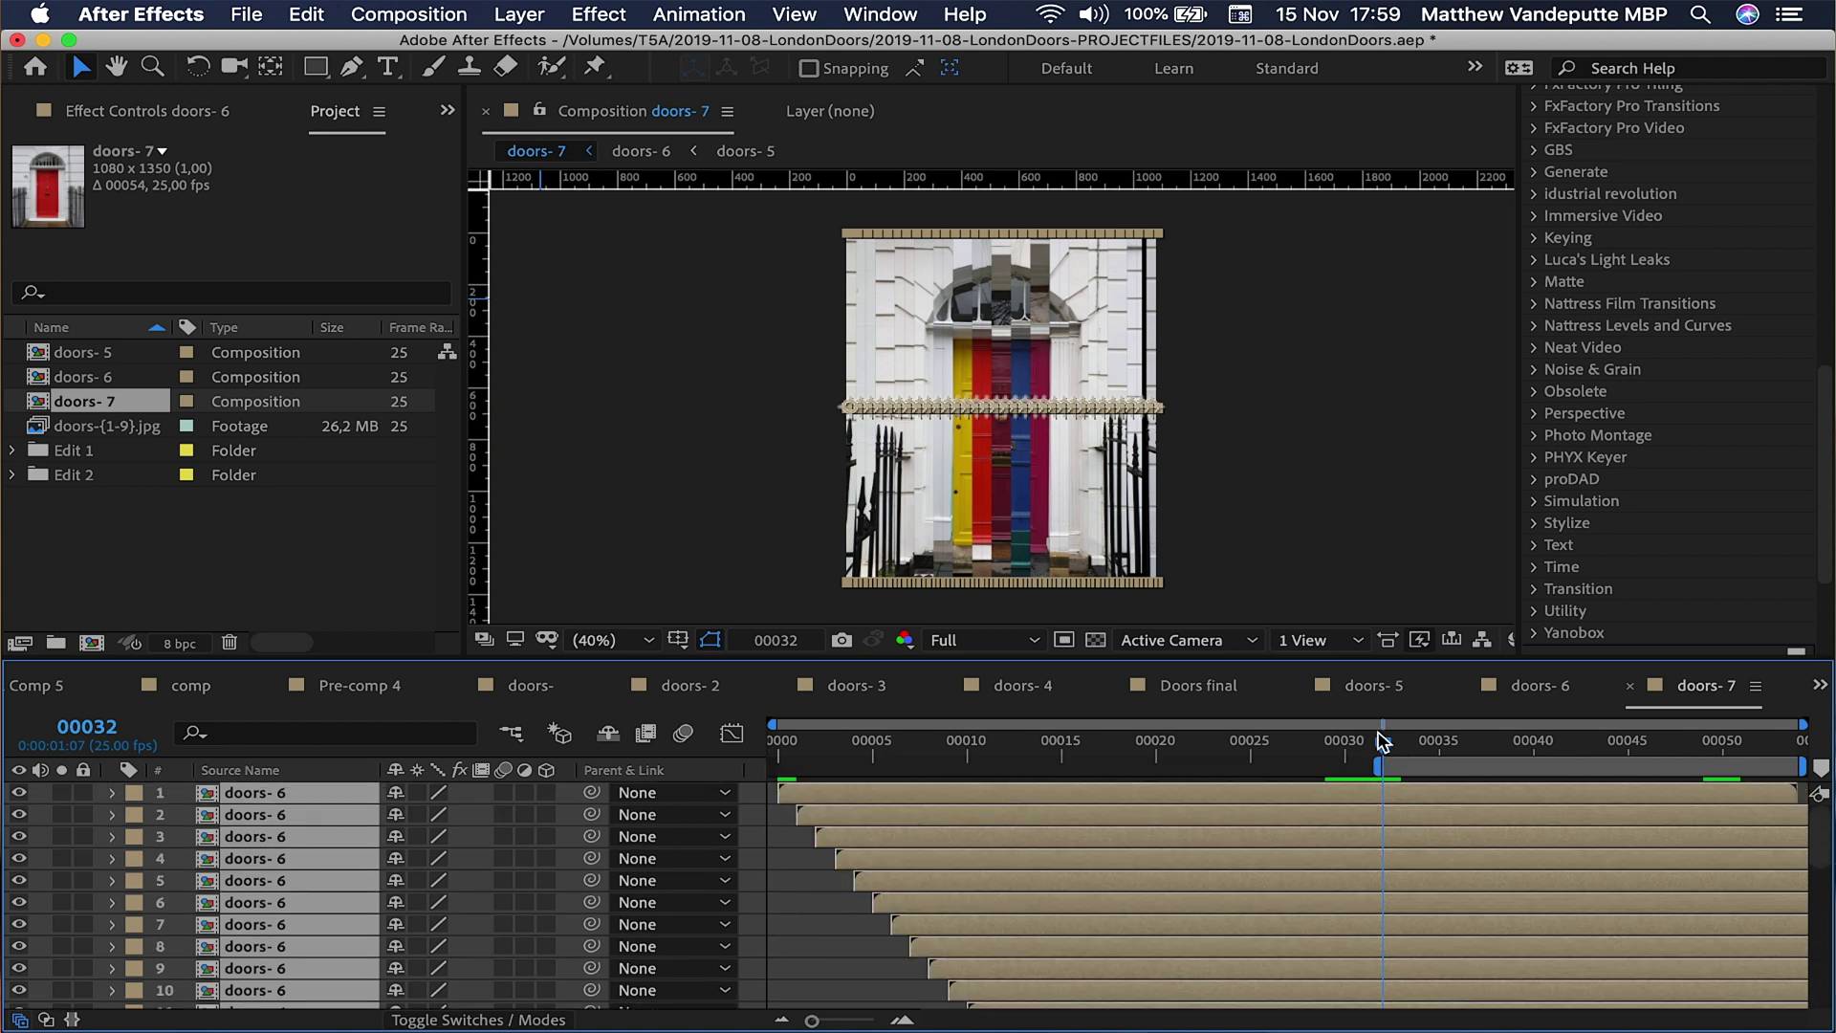
pyautogui.press('space')
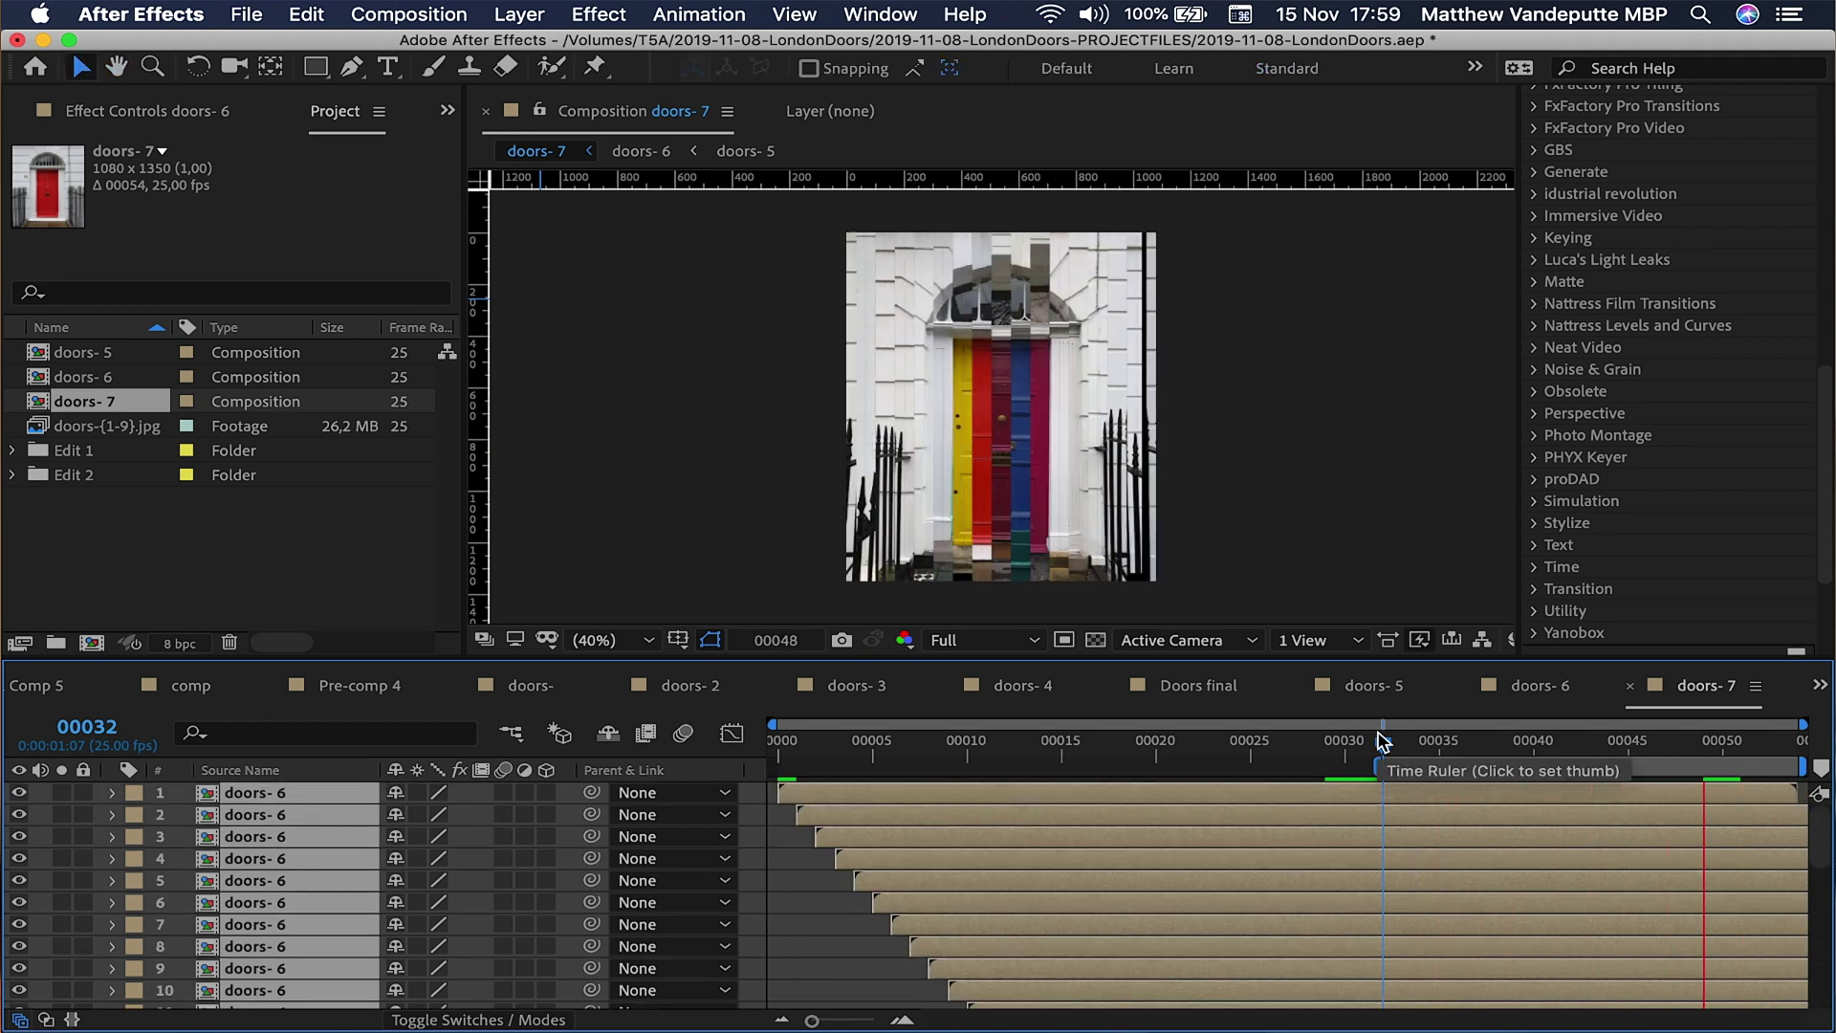
pyautogui.press('space')
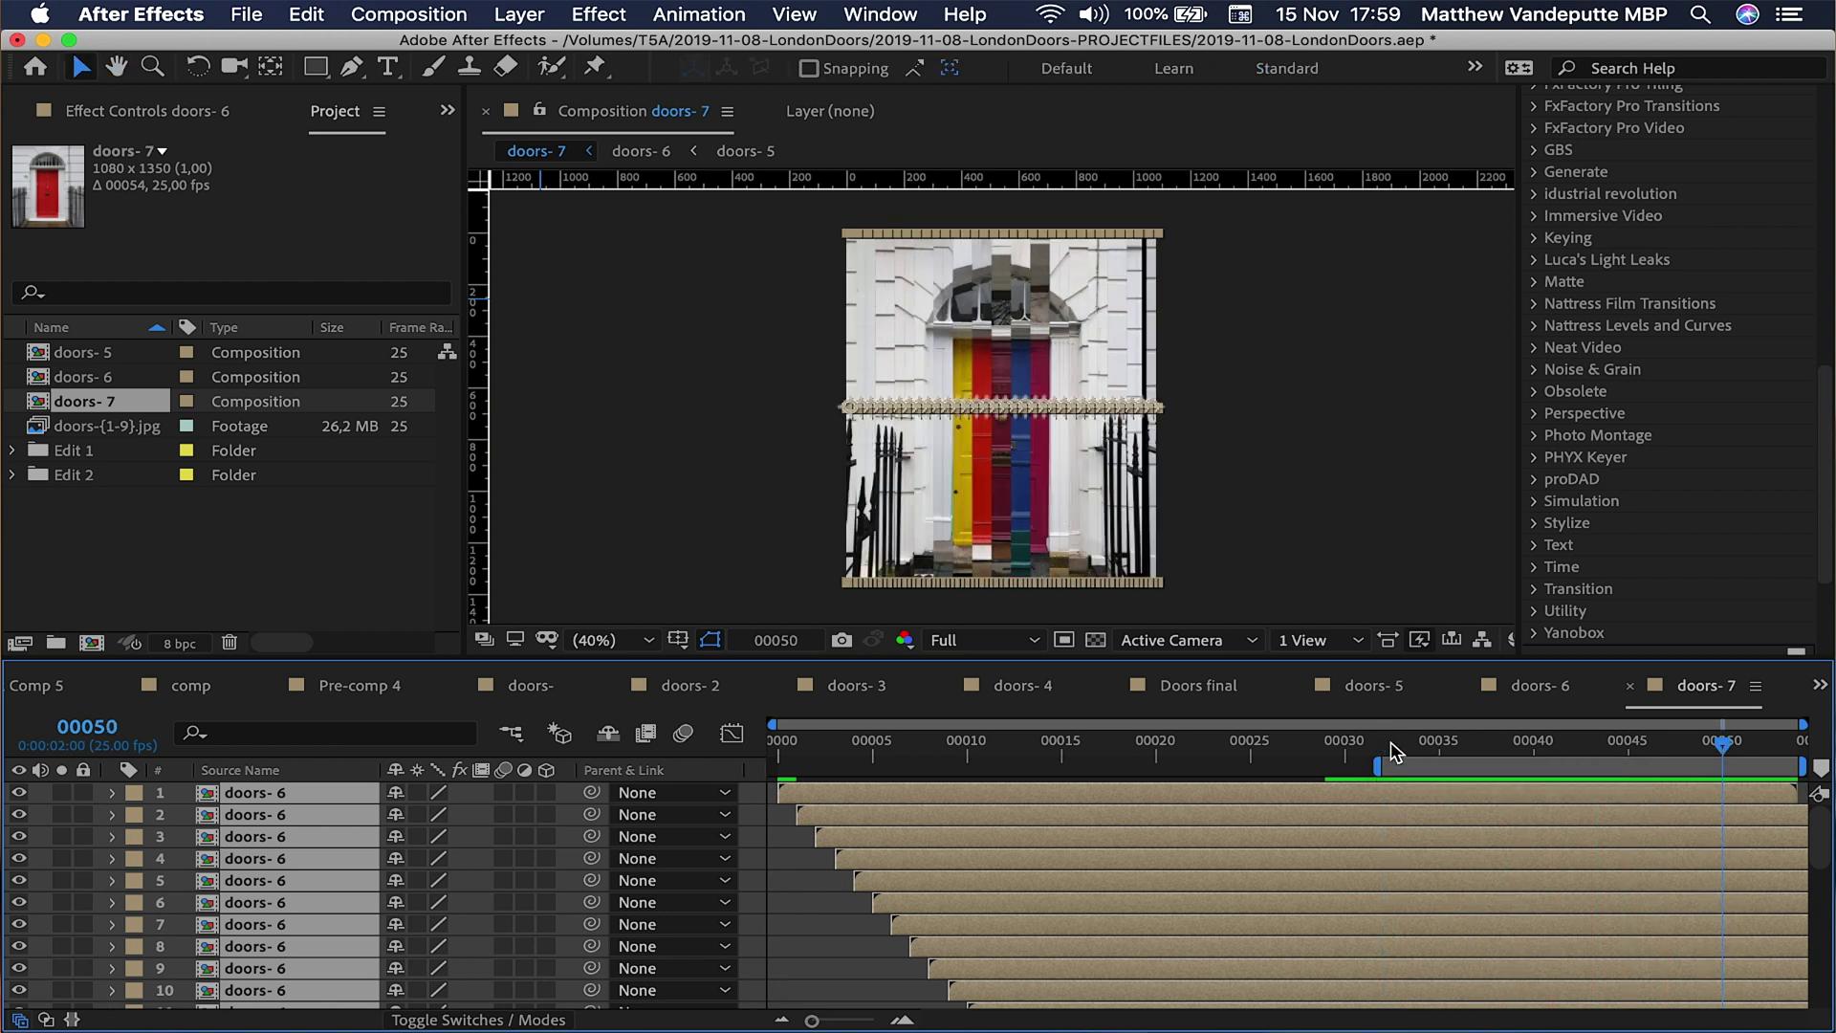
# End the work area at frame 48 and trim the comp to it.
pyautogui.click(1388, 751)
pyautogui.moveTo(1406, 751); pyautogui.dragTo(1698, 756)
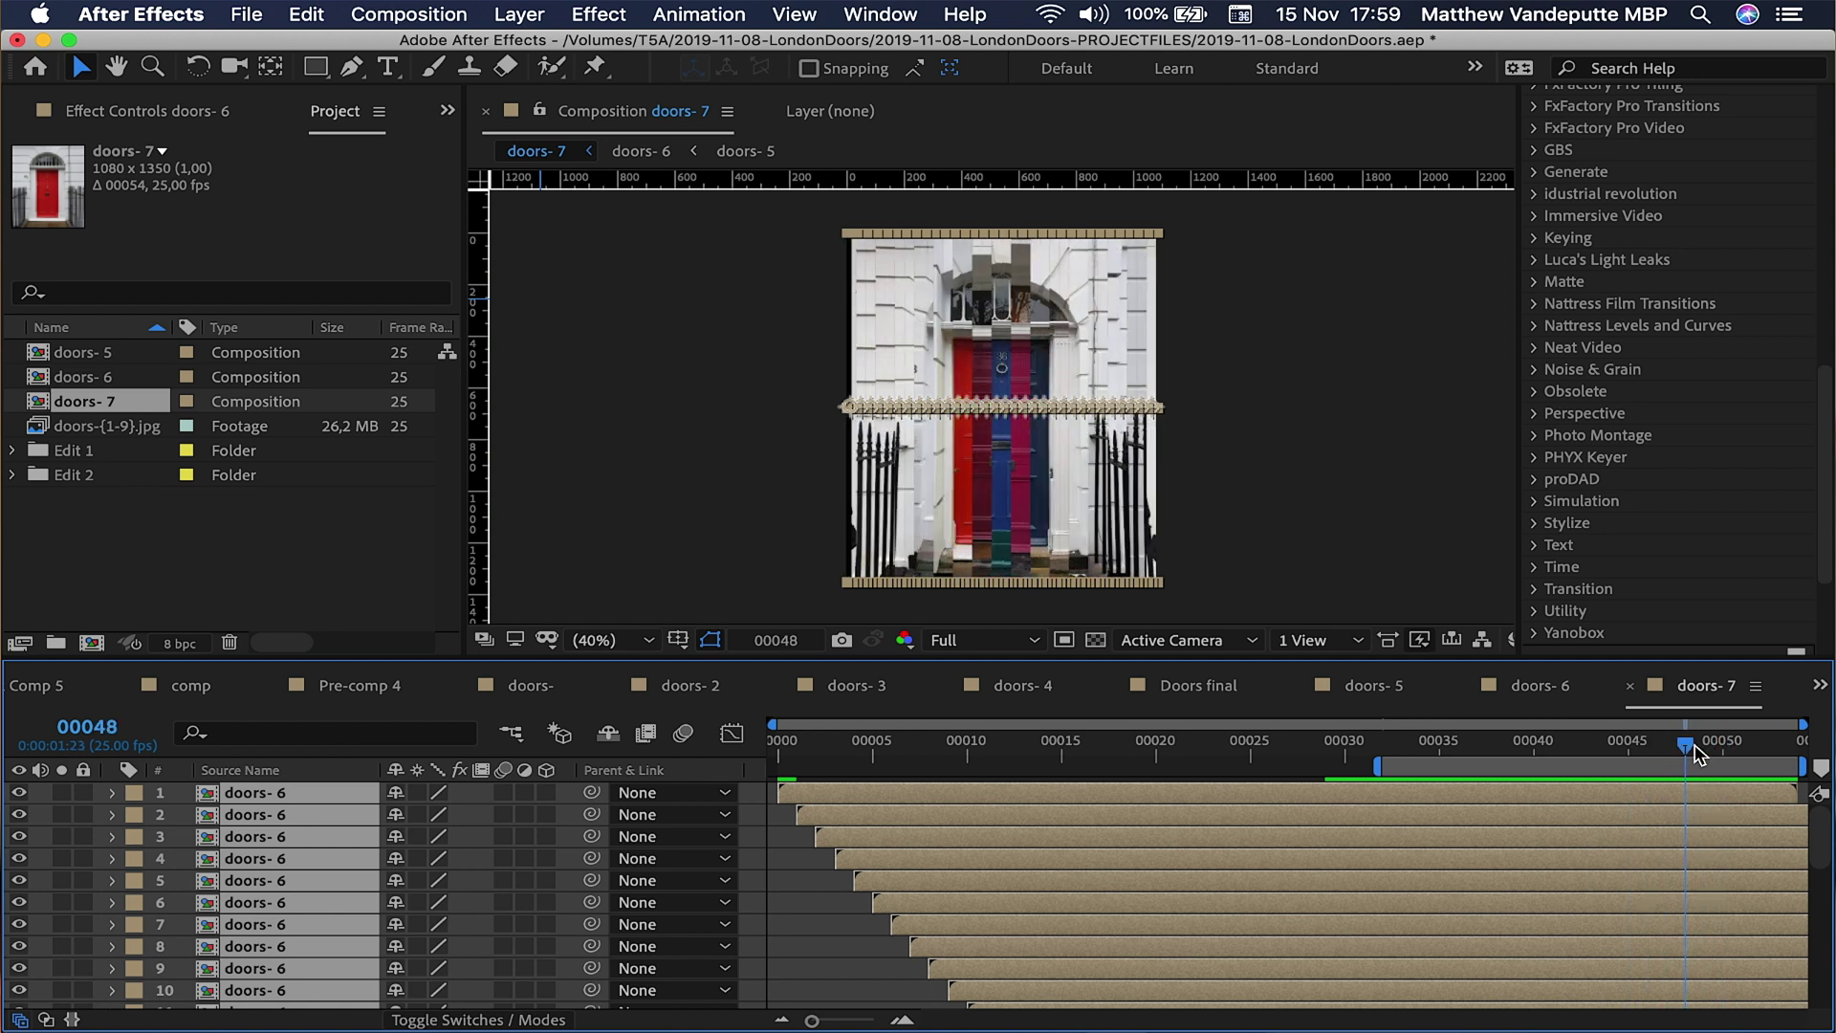
pyautogui.press('n')
pyautogui.press('space')
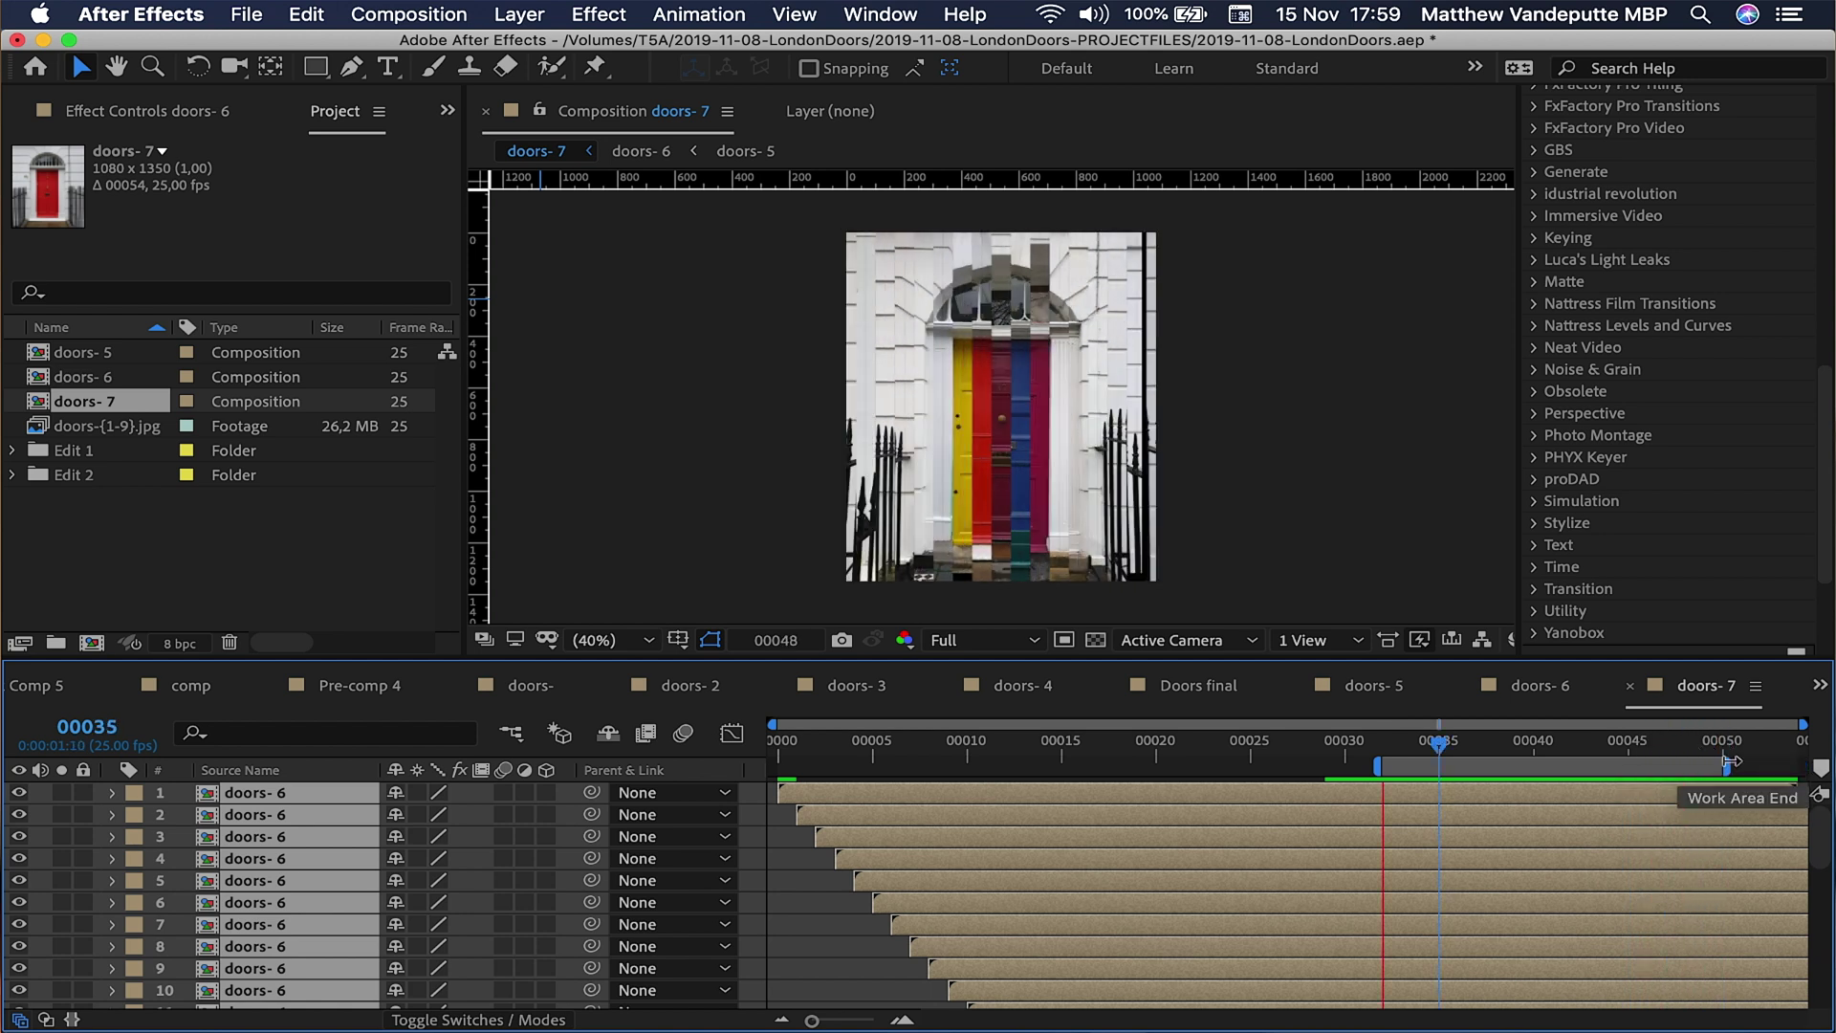
pyautogui.rightClick(1457, 765)
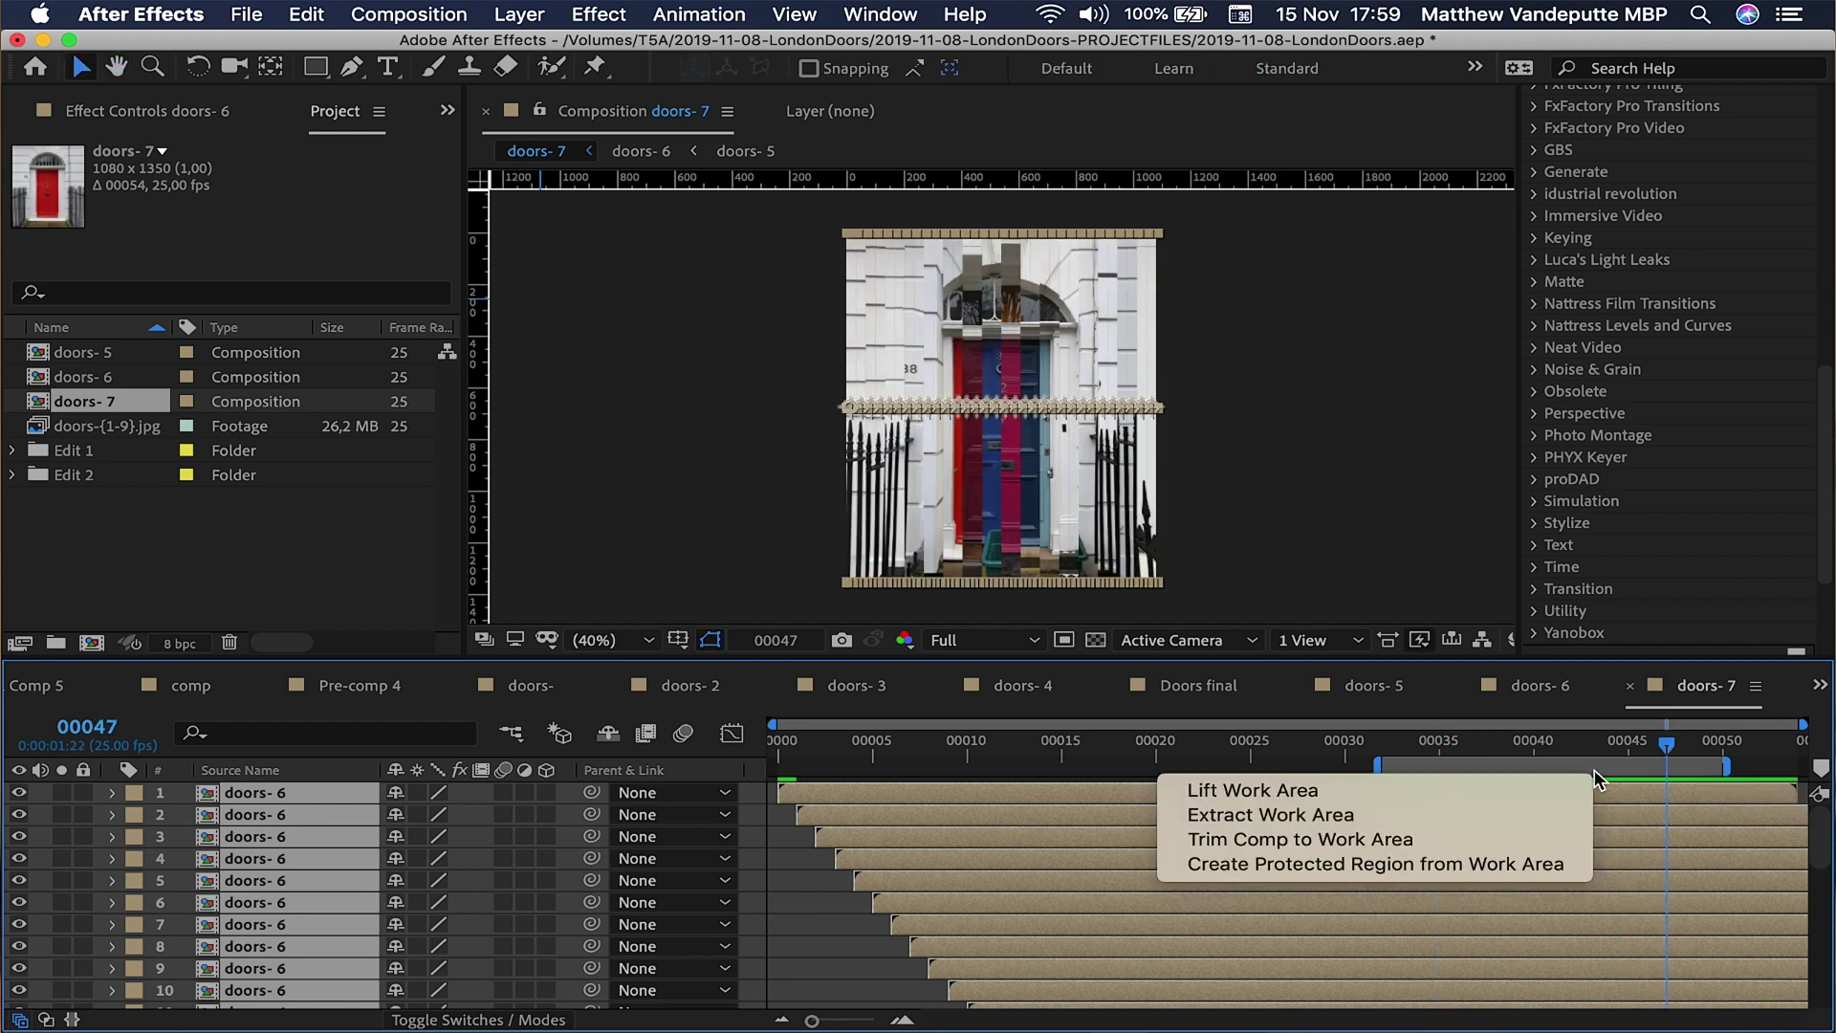
pyautogui.click(1435, 838)
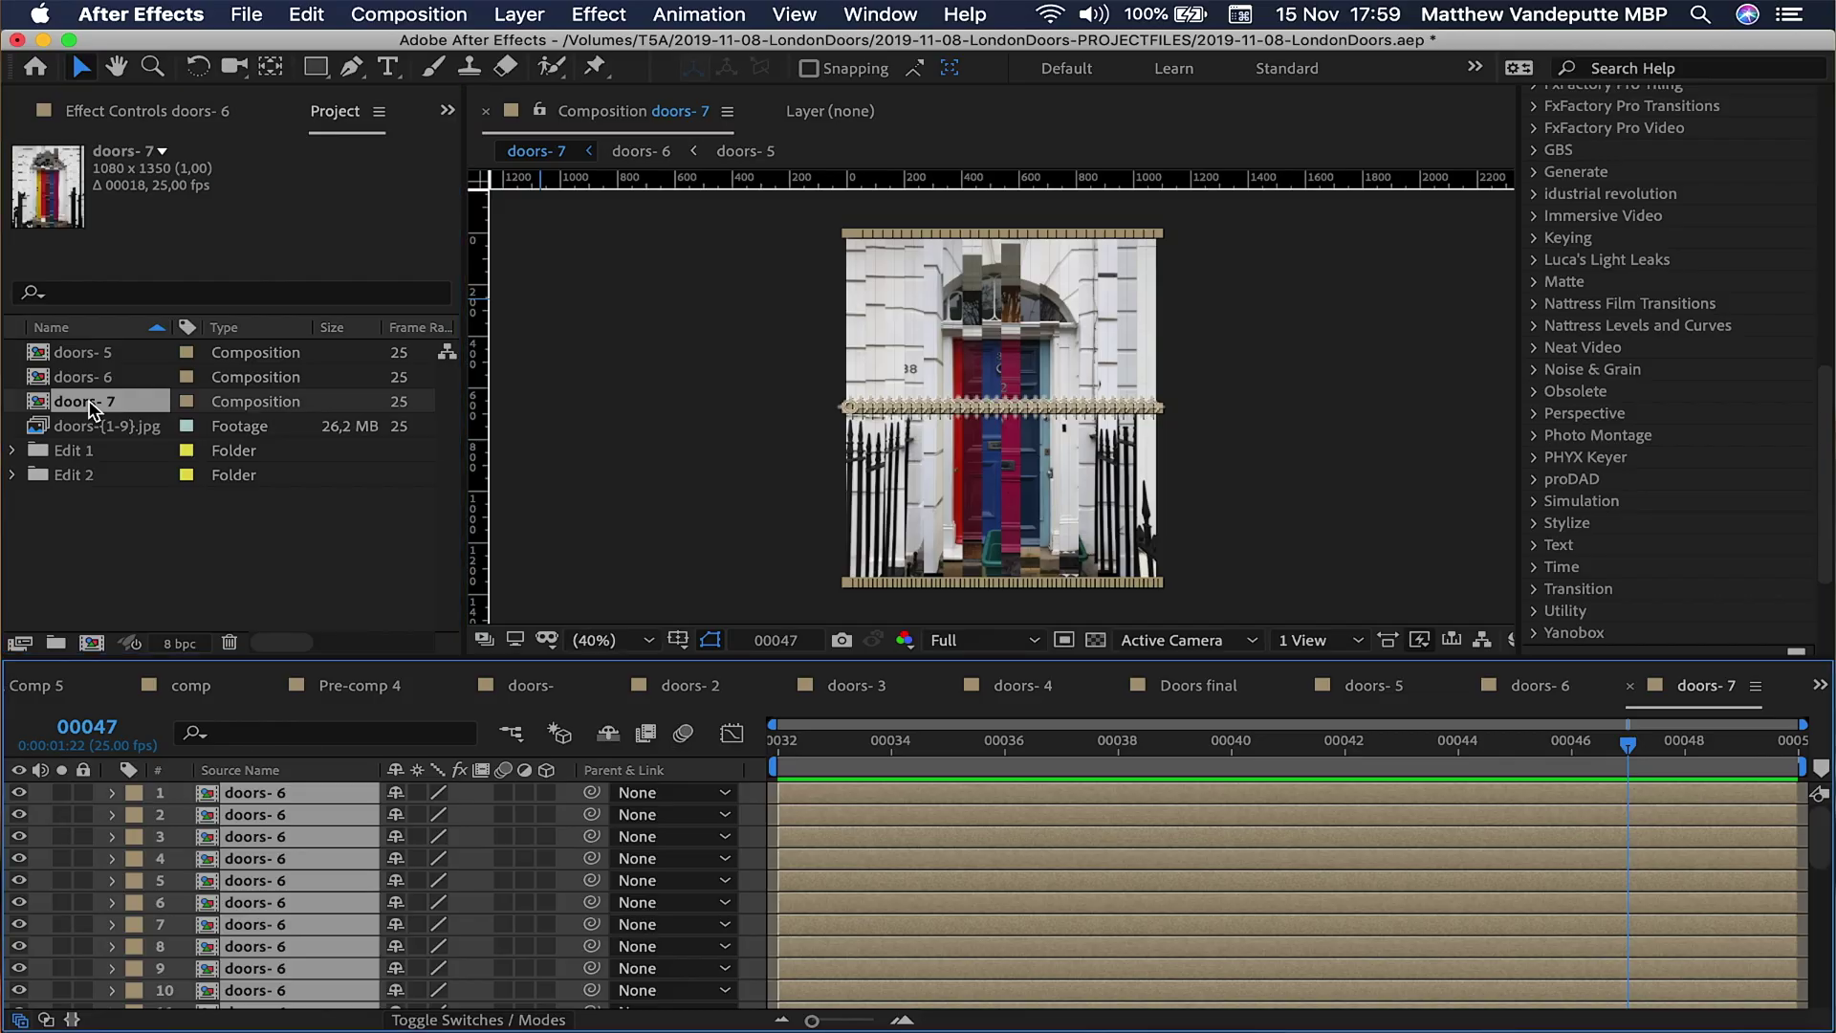
# Start a new comp at 1080 x 1350, 25 fps, 54 frames.
pyautogui.press('super+n')
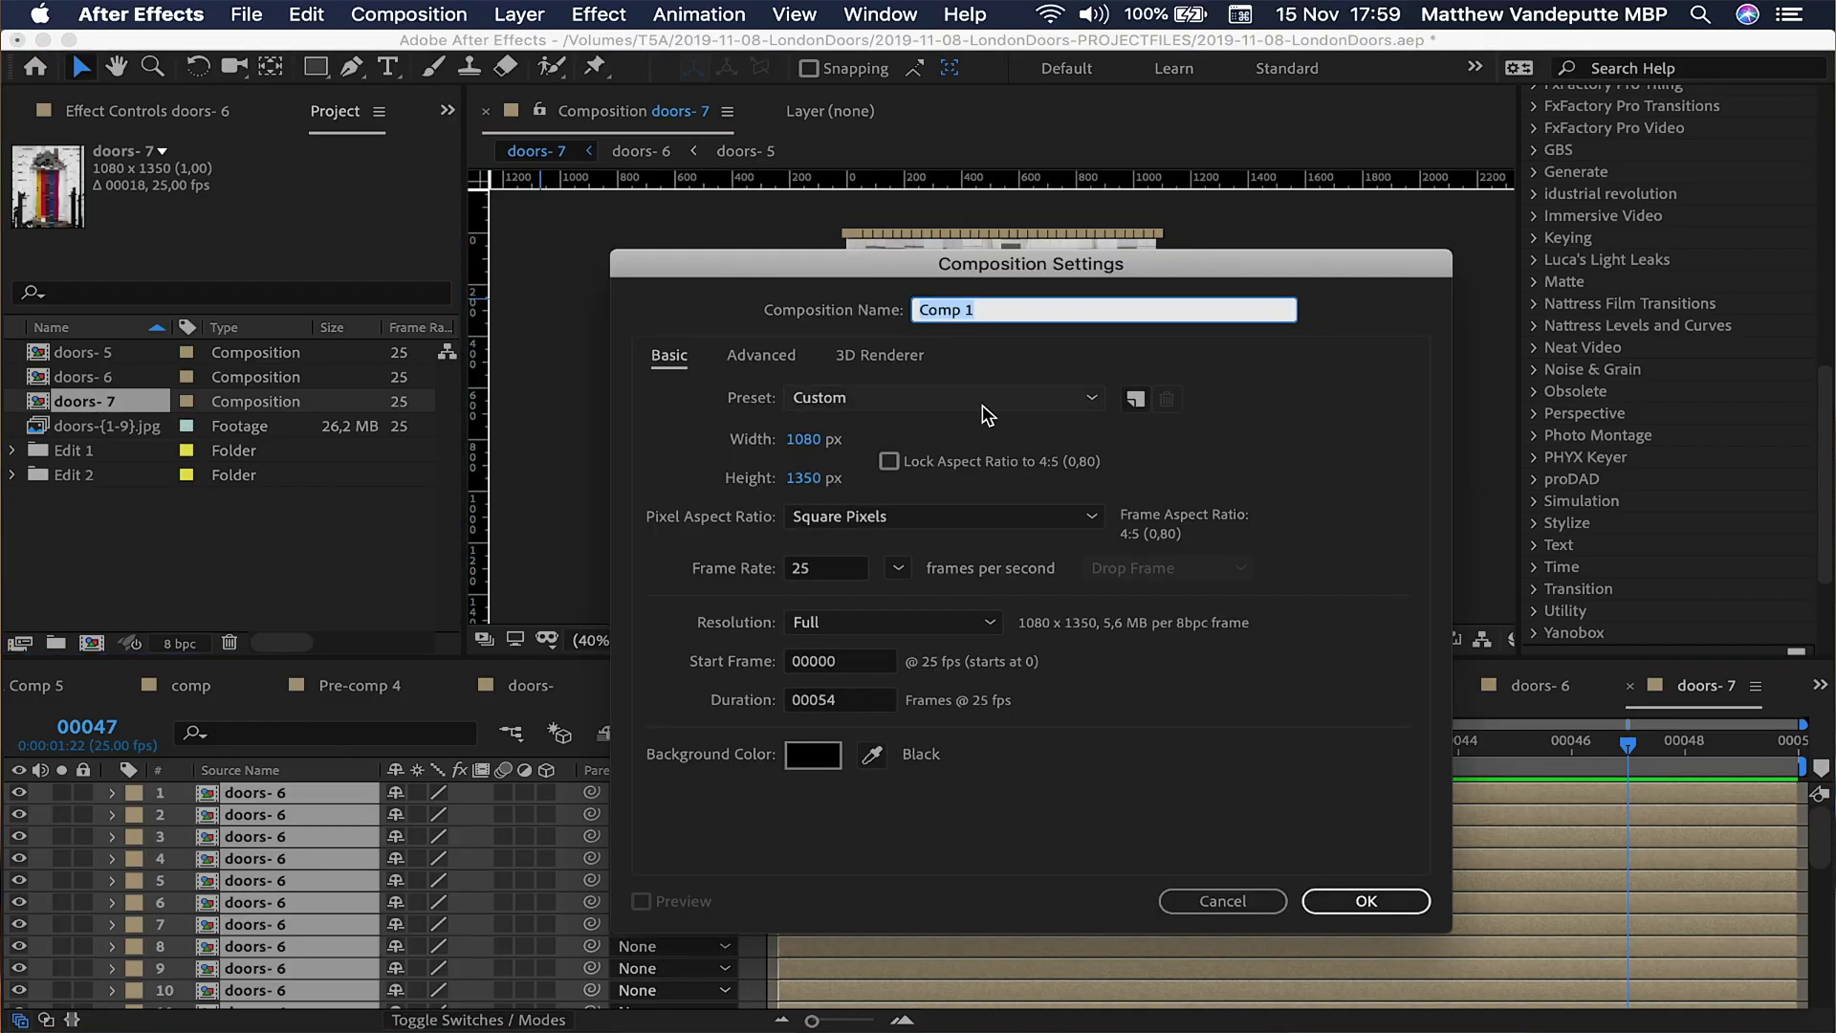
# Create the Doors final comp, add doors- 6 and doors- 7, and delay doors- 7.
pyautogui.click(1404, 906)
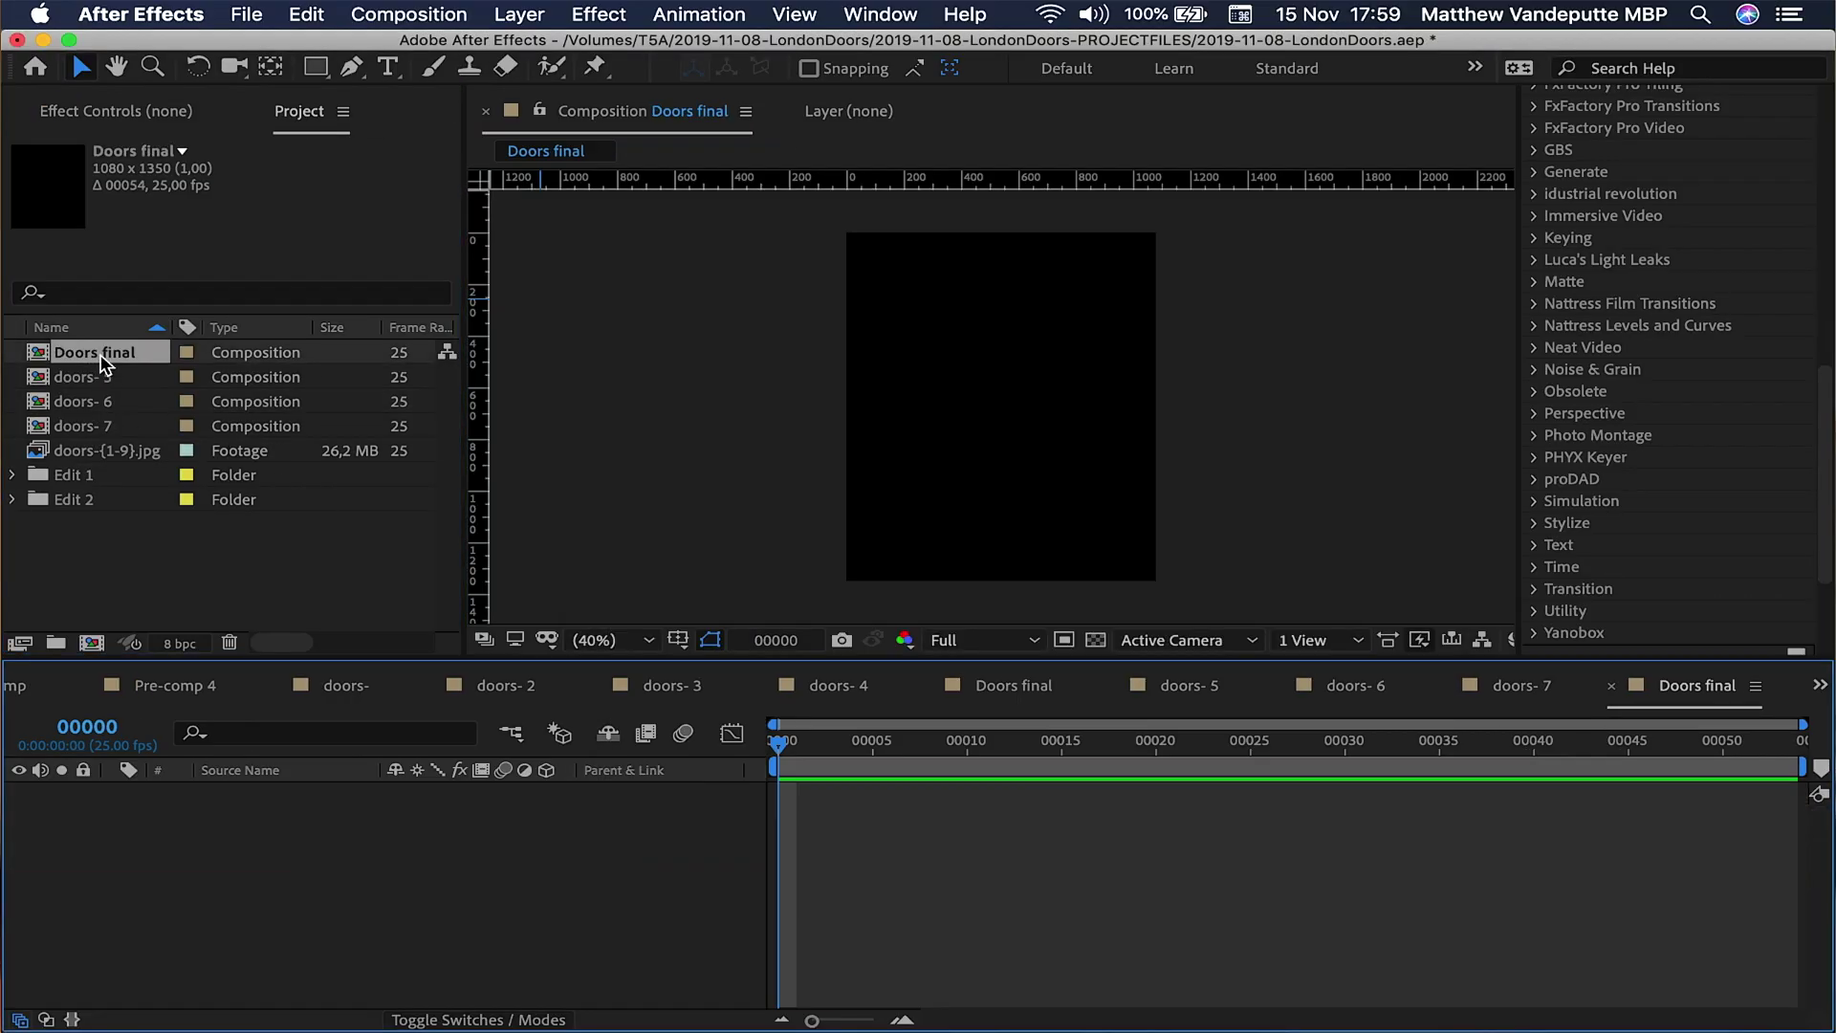
pyautogui.doubleClick(113, 401)
pyautogui.moveTo(108, 407); pyautogui.dragTo(104, 364)
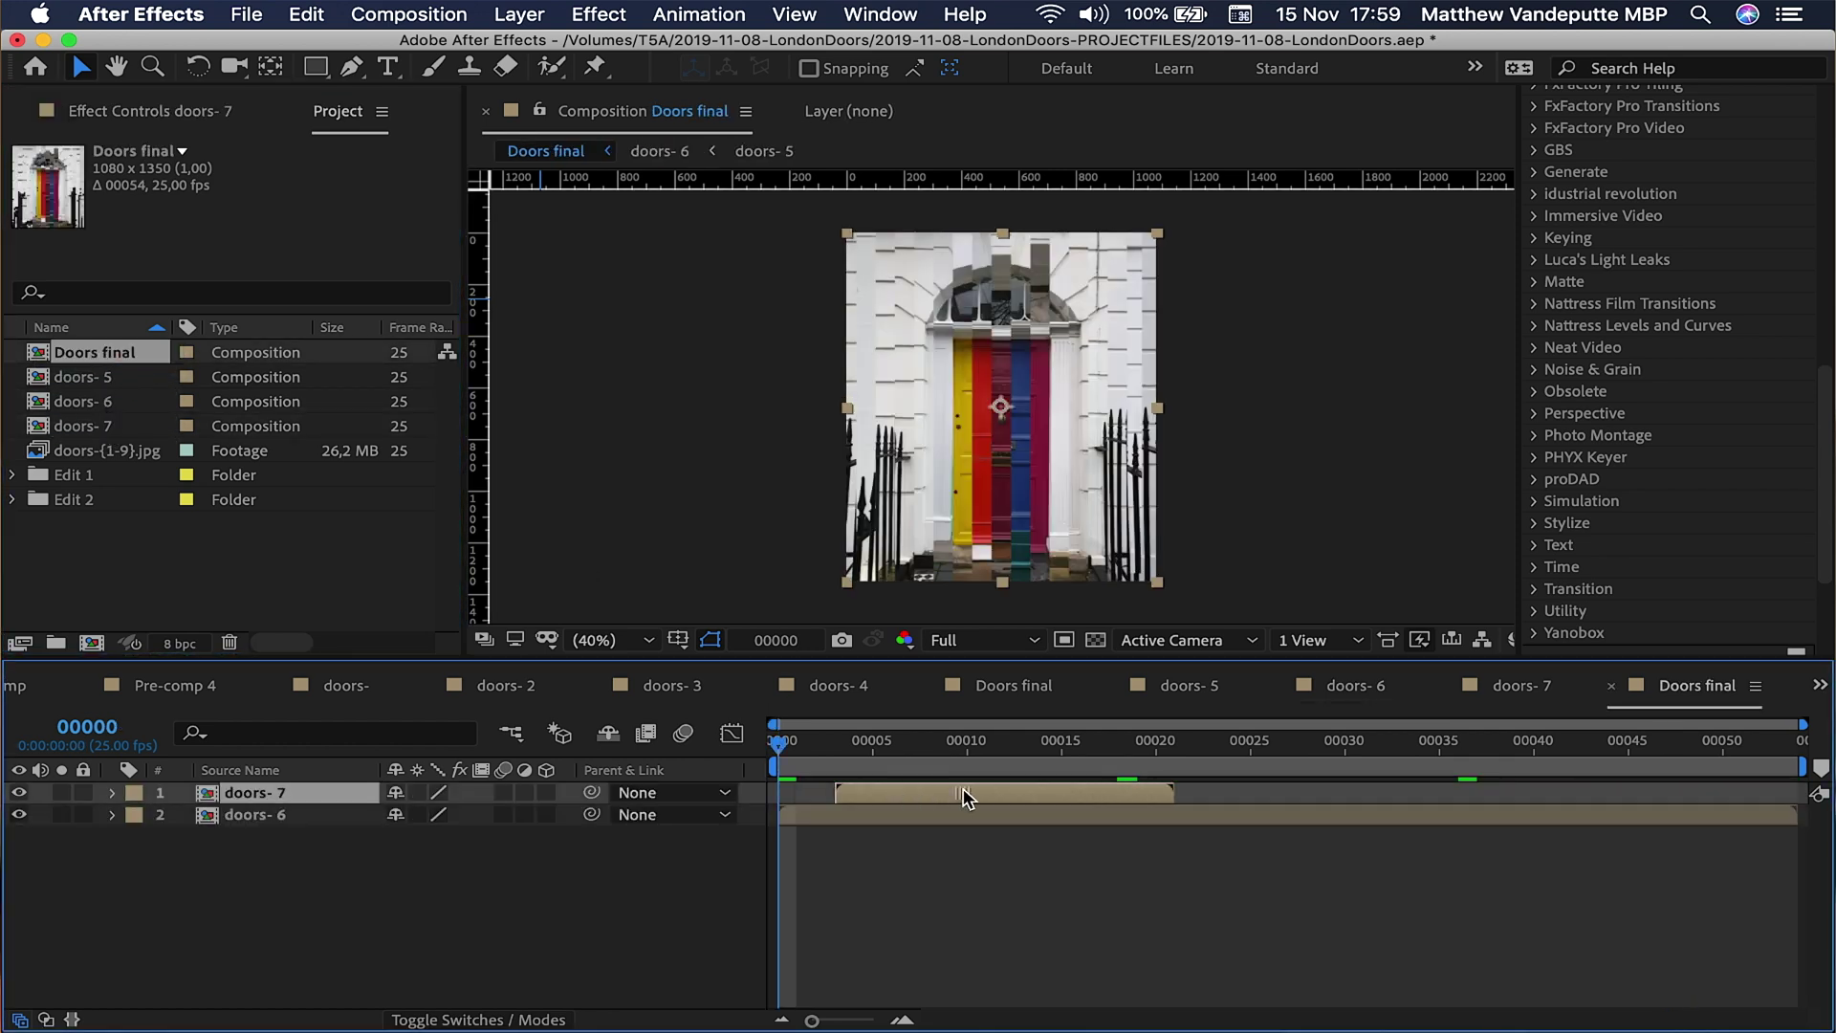
pyautogui.moveTo(966, 800); pyautogui.dragTo(1234, 800)
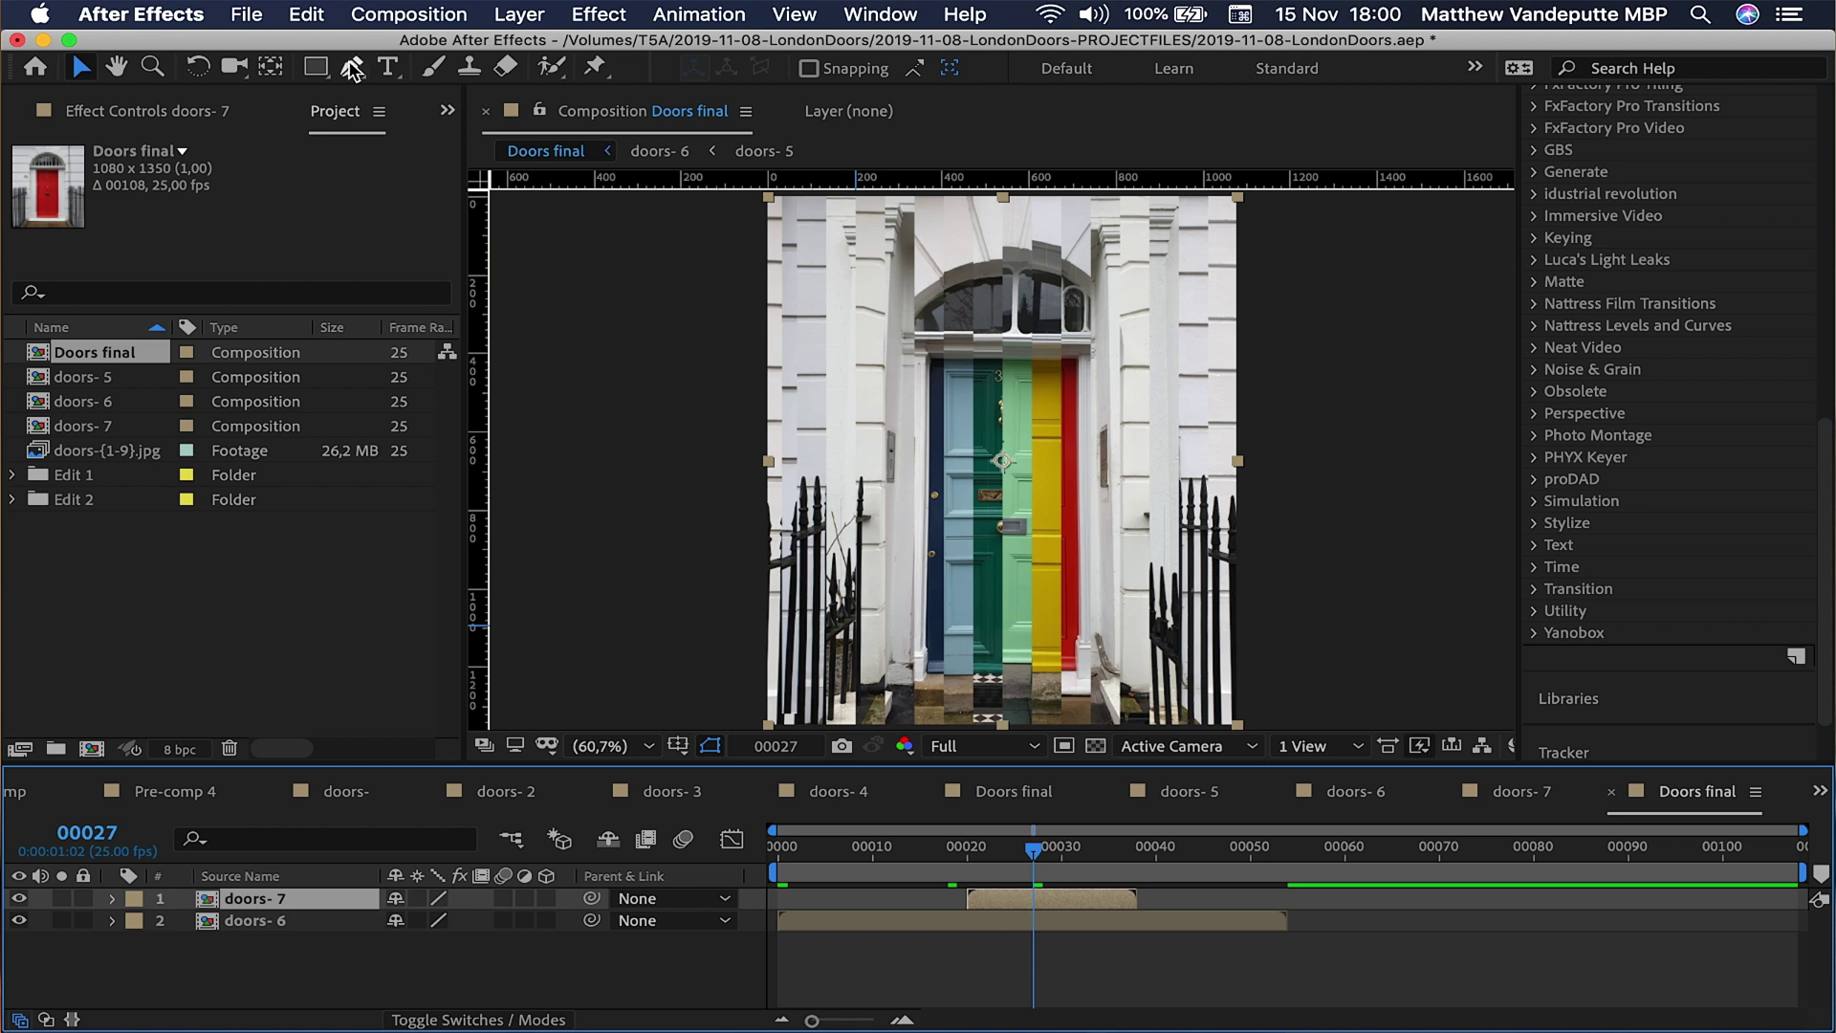
# Draw a four-point Pen mask around the door.
pyautogui.click(352, 66)
pyautogui.scroll(3, 1013, 401)
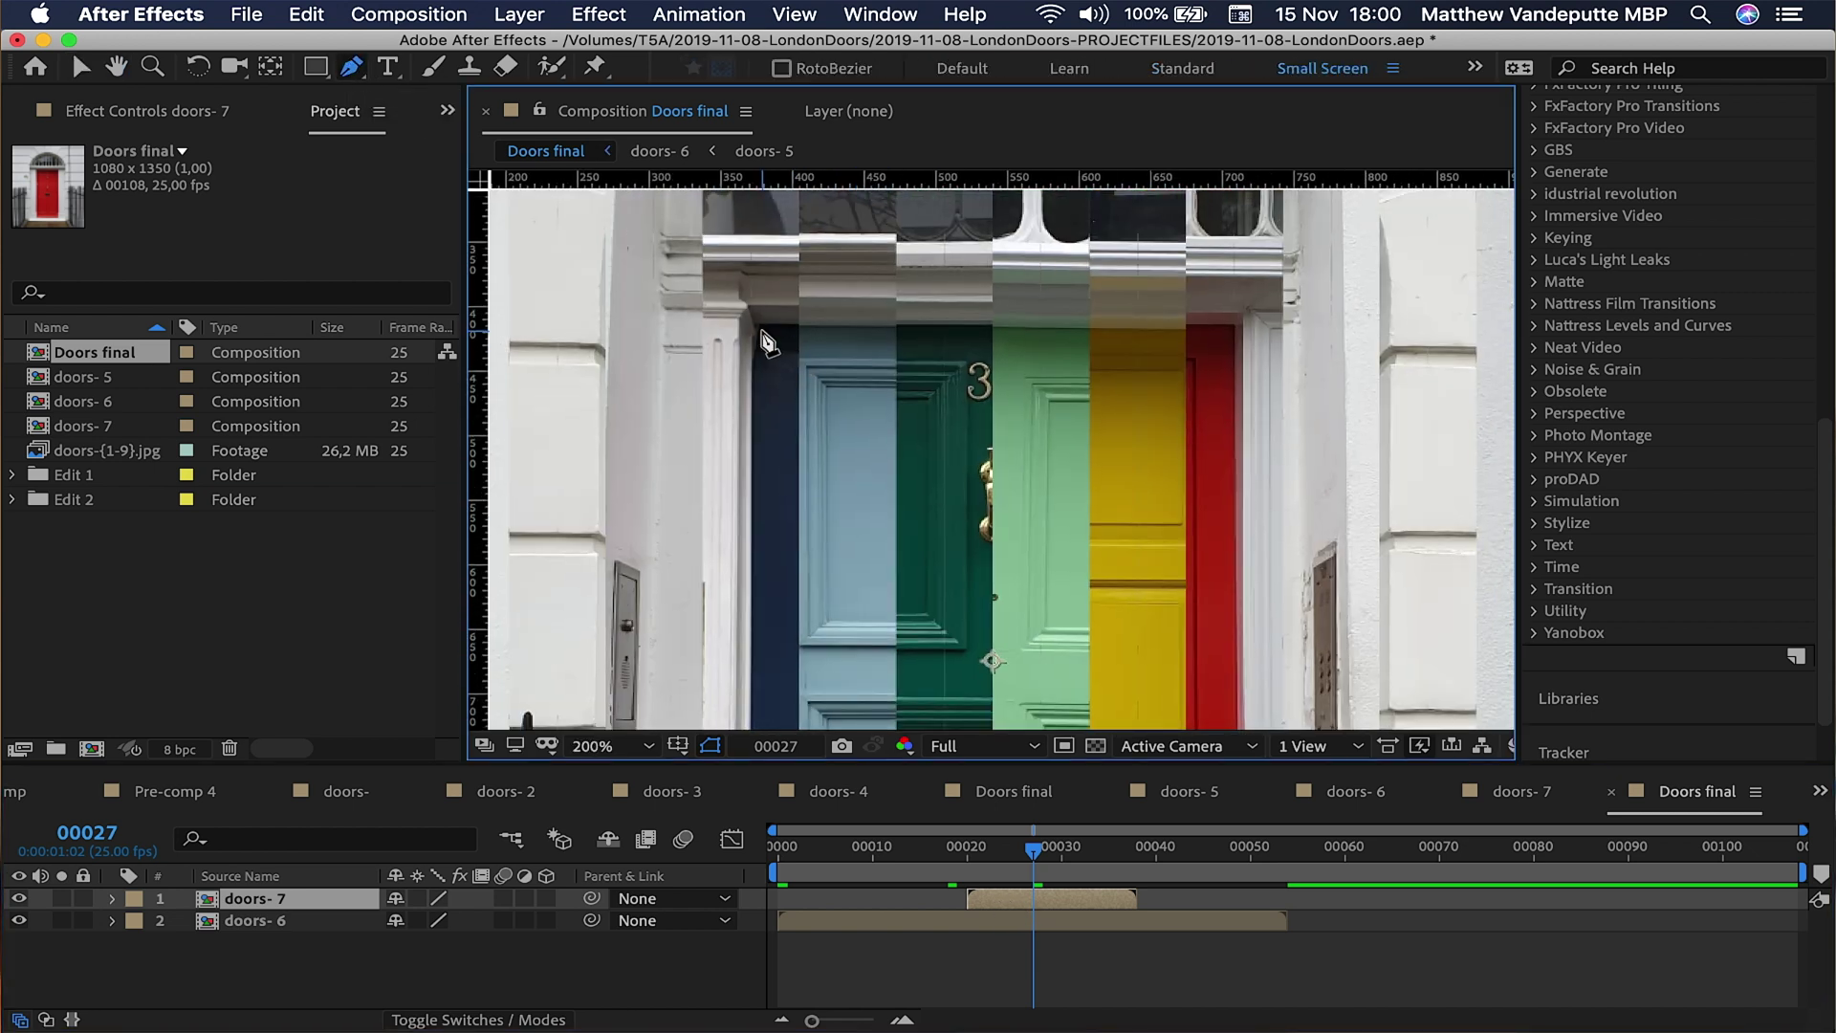
pyautogui.click(1237, 325)
pyautogui.scroll(-5, 1267, 478)
pyautogui.click(1270, 626)
pyautogui.click(751, 627)
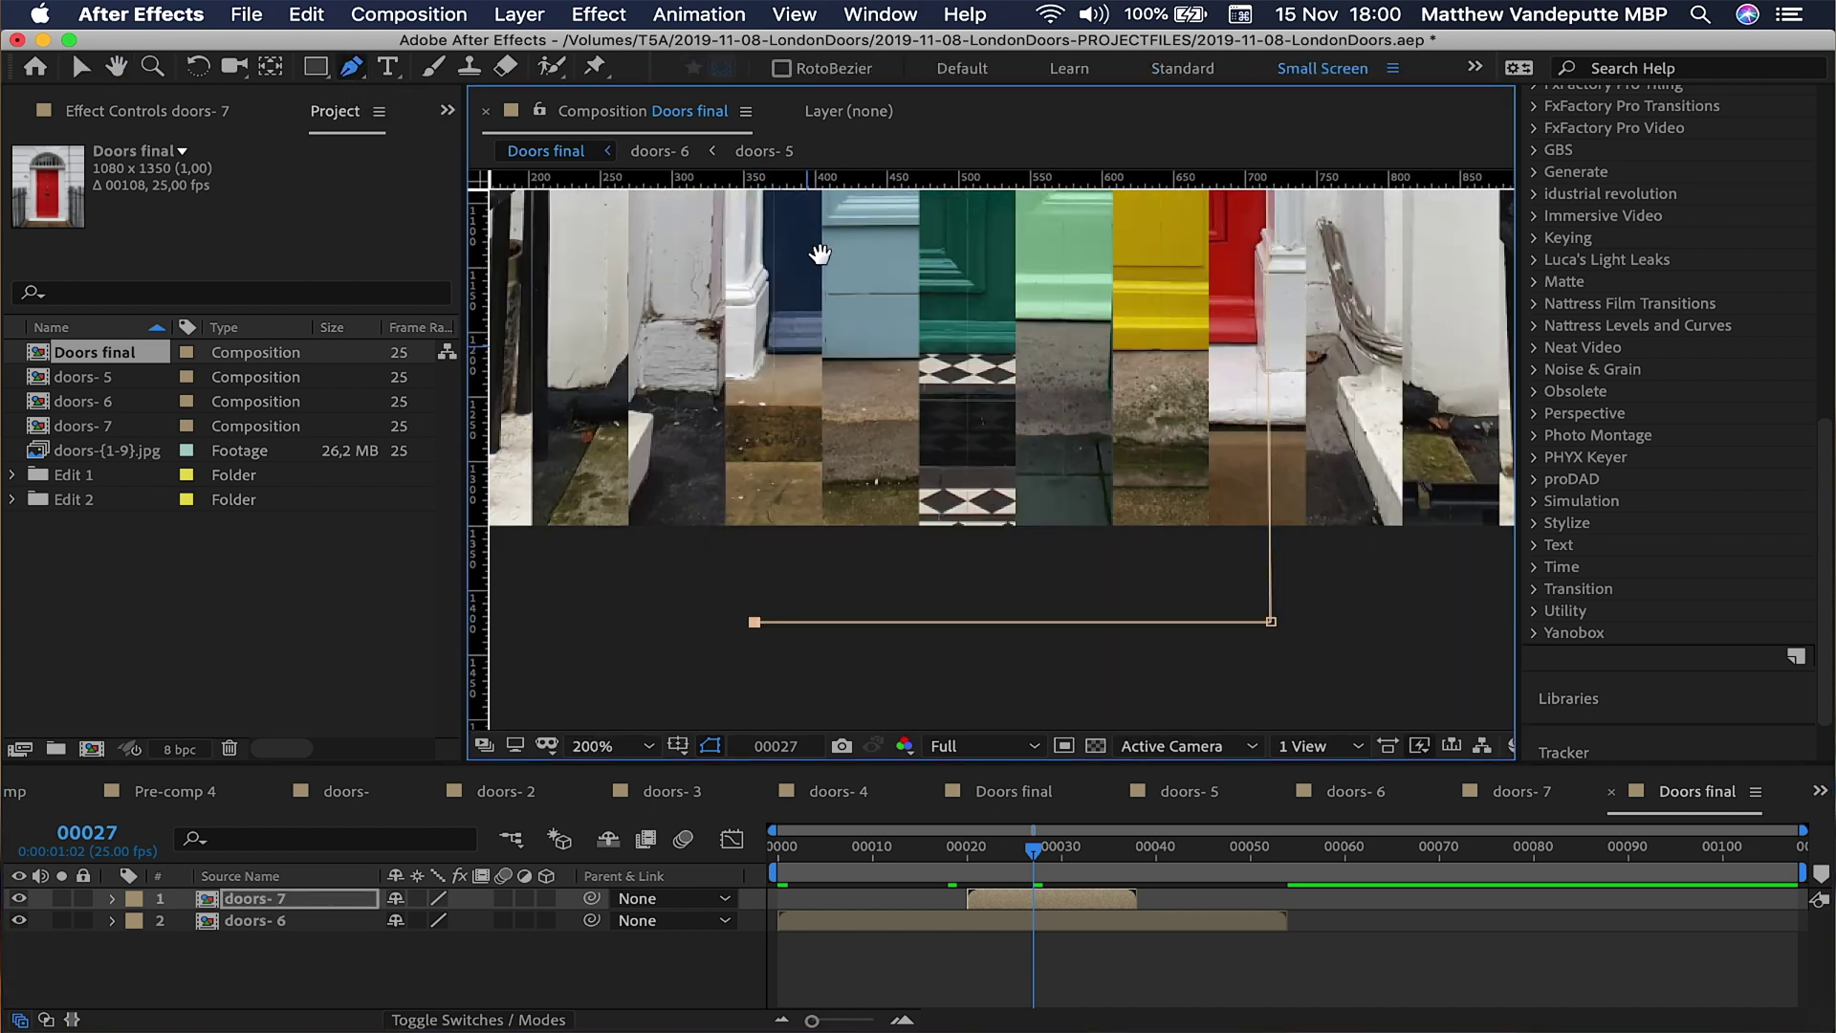
pyautogui.scroll(5, 779, 421)
pyautogui.click(764, 375)
pyautogui.scroll(-4, 994, 382)
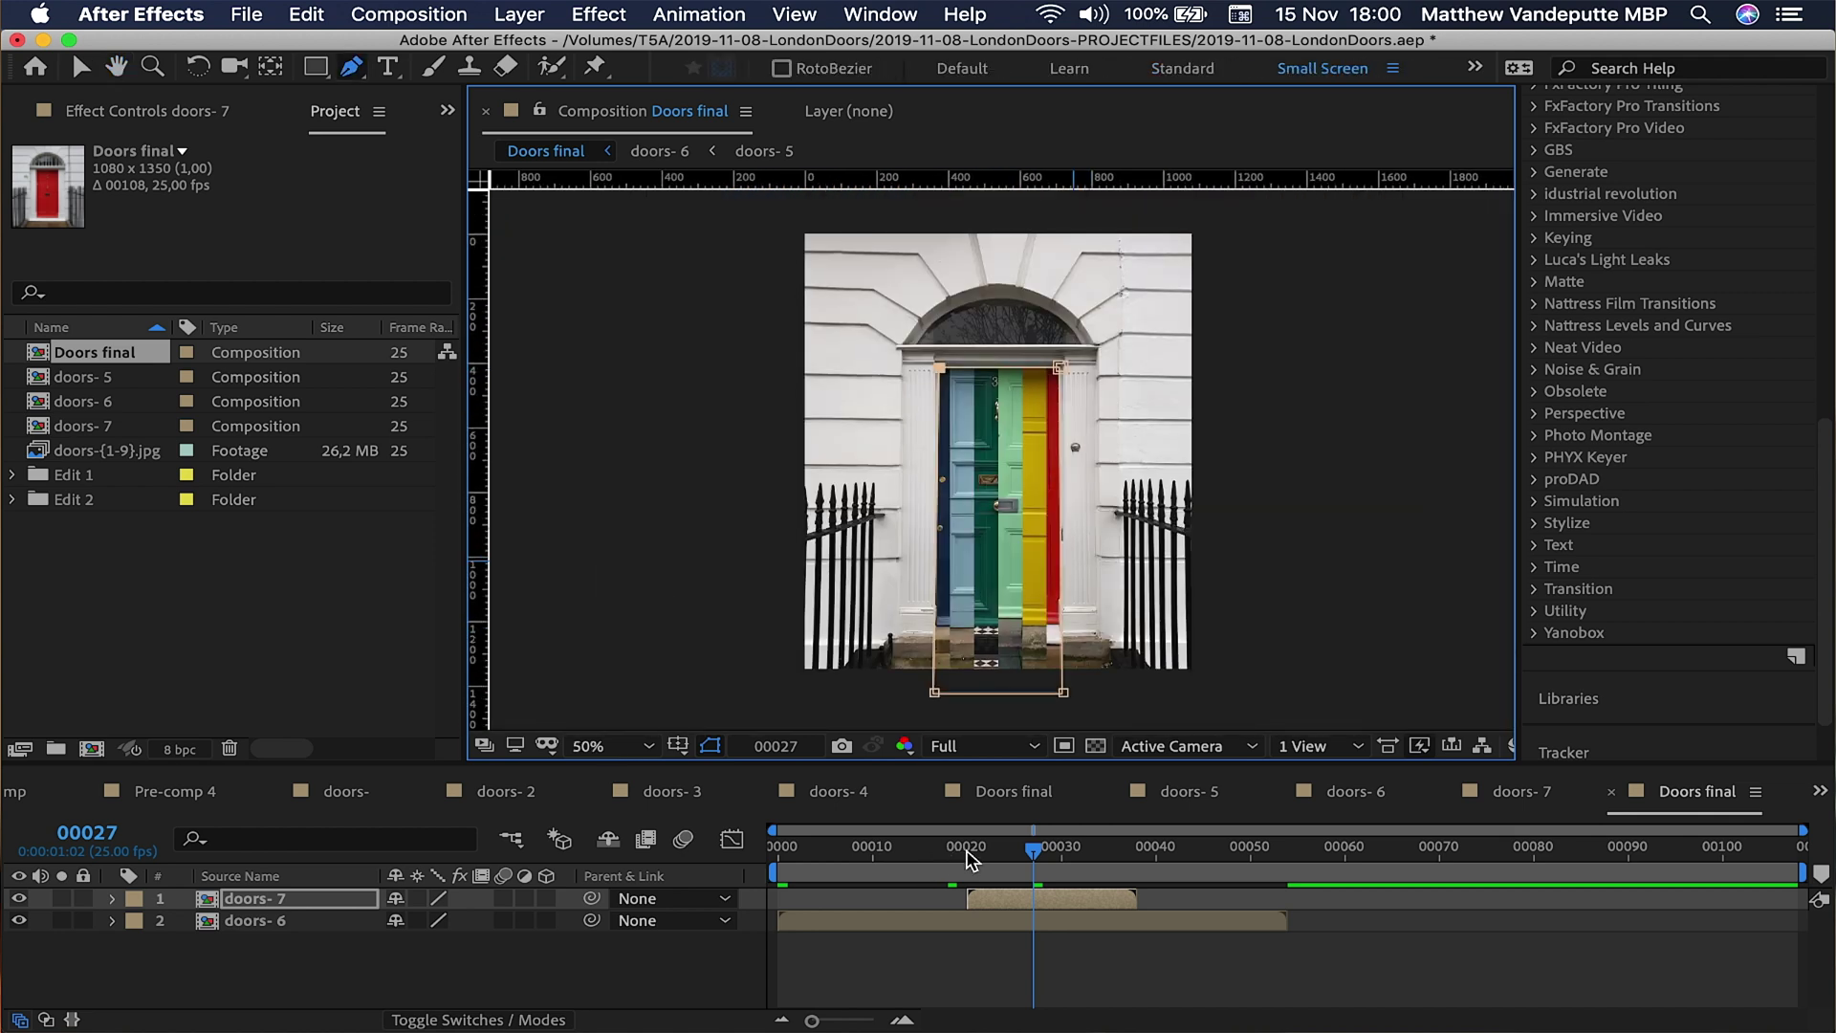
# Duplicate doors- 7 and doors- 6, shifting the doors- 6 copy to start near frame 55.
pyautogui.click(1011, 907)
pyautogui.press('super+d')
pyautogui.click(1135, 947)
pyautogui.press('super+d')
pyautogui.moveTo(1160, 947); pyautogui.dragTo(1517, 960)
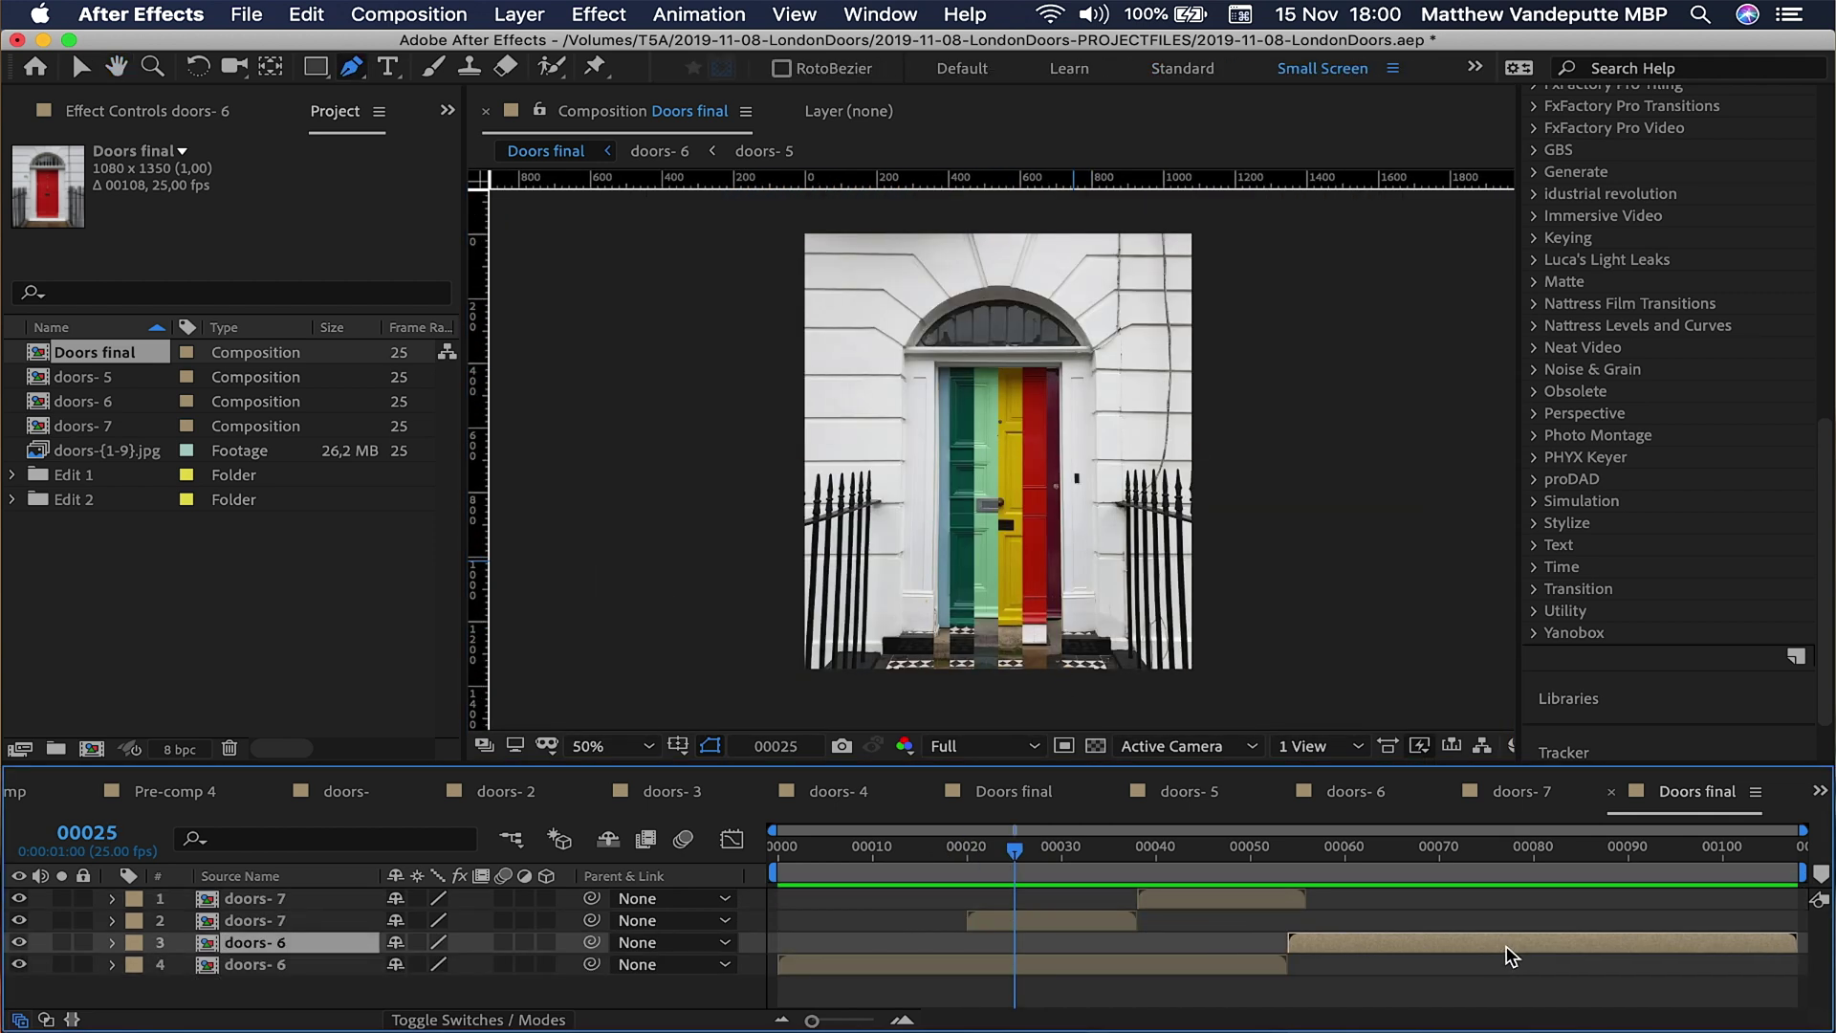
pyautogui.click(1335, 846)
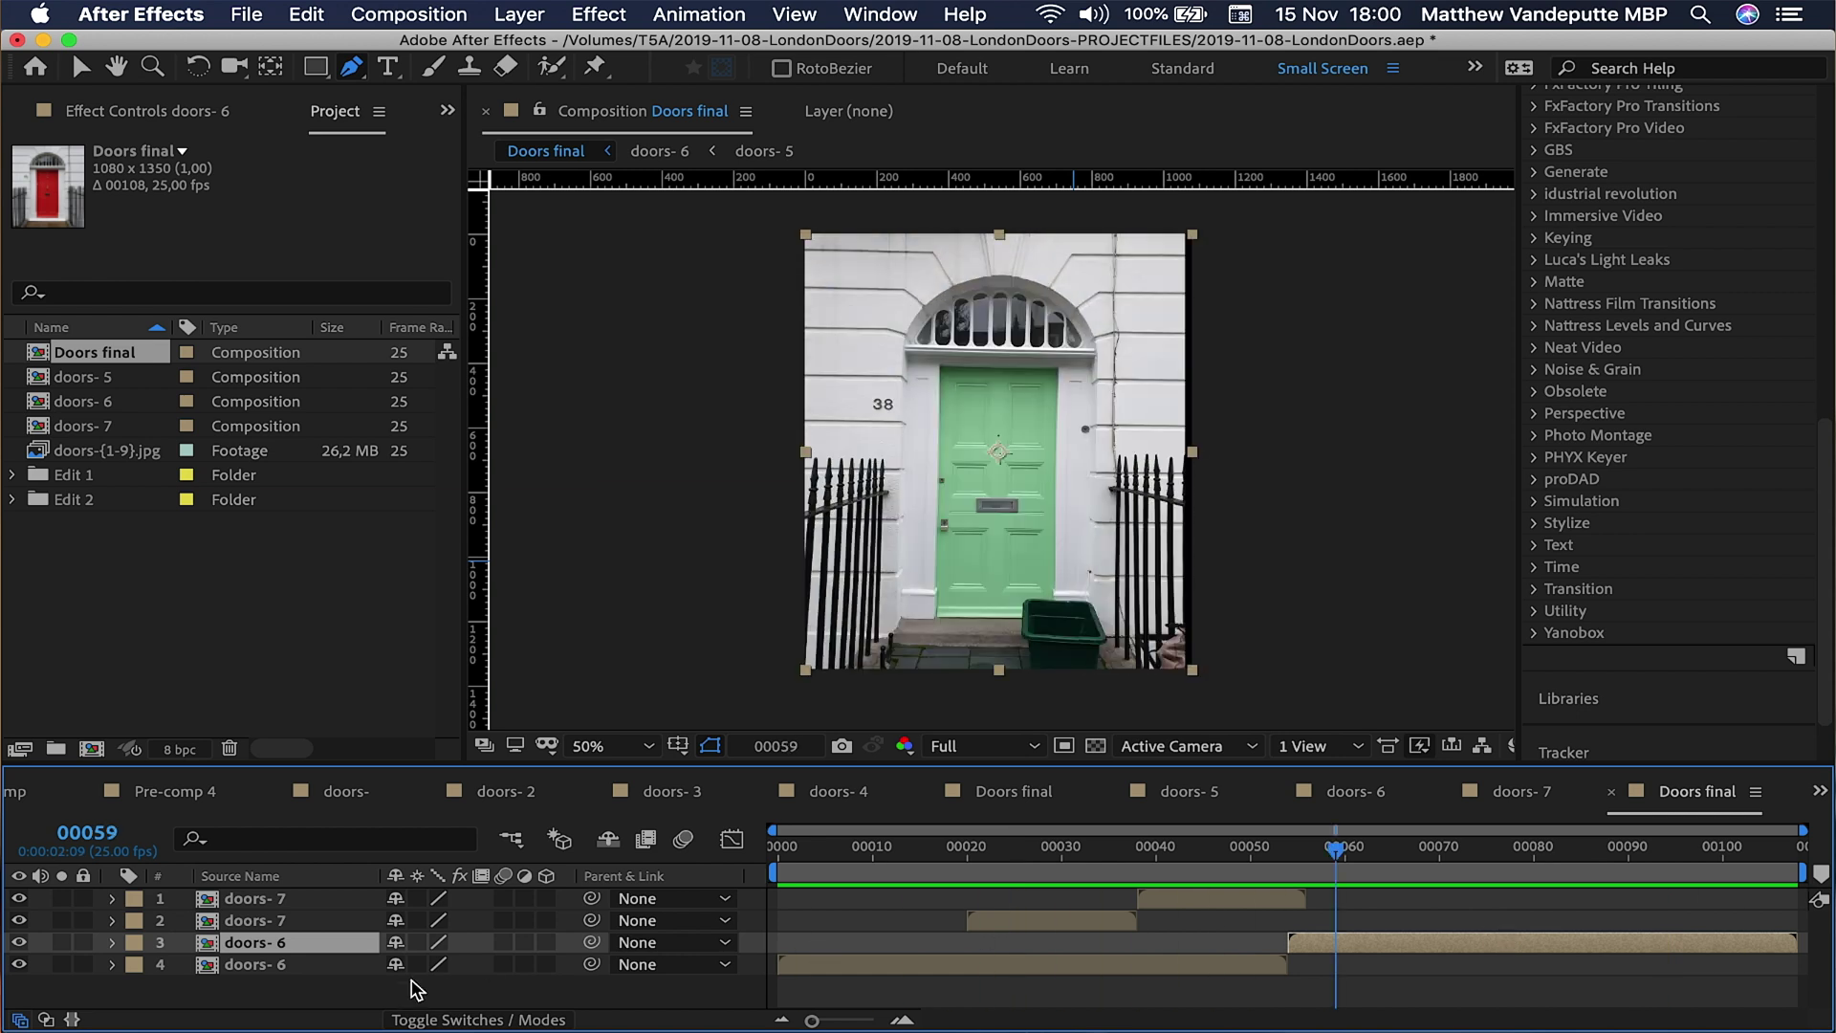
# Add an adjustment layer with Curves bent into an S for more contrast.
pyautogui.rightClick(411, 990)
pyautogui.moveTo(443, 742)
pyautogui.click(828, 947)
pyautogui.press('super+5')
pyautogui.write('curve')
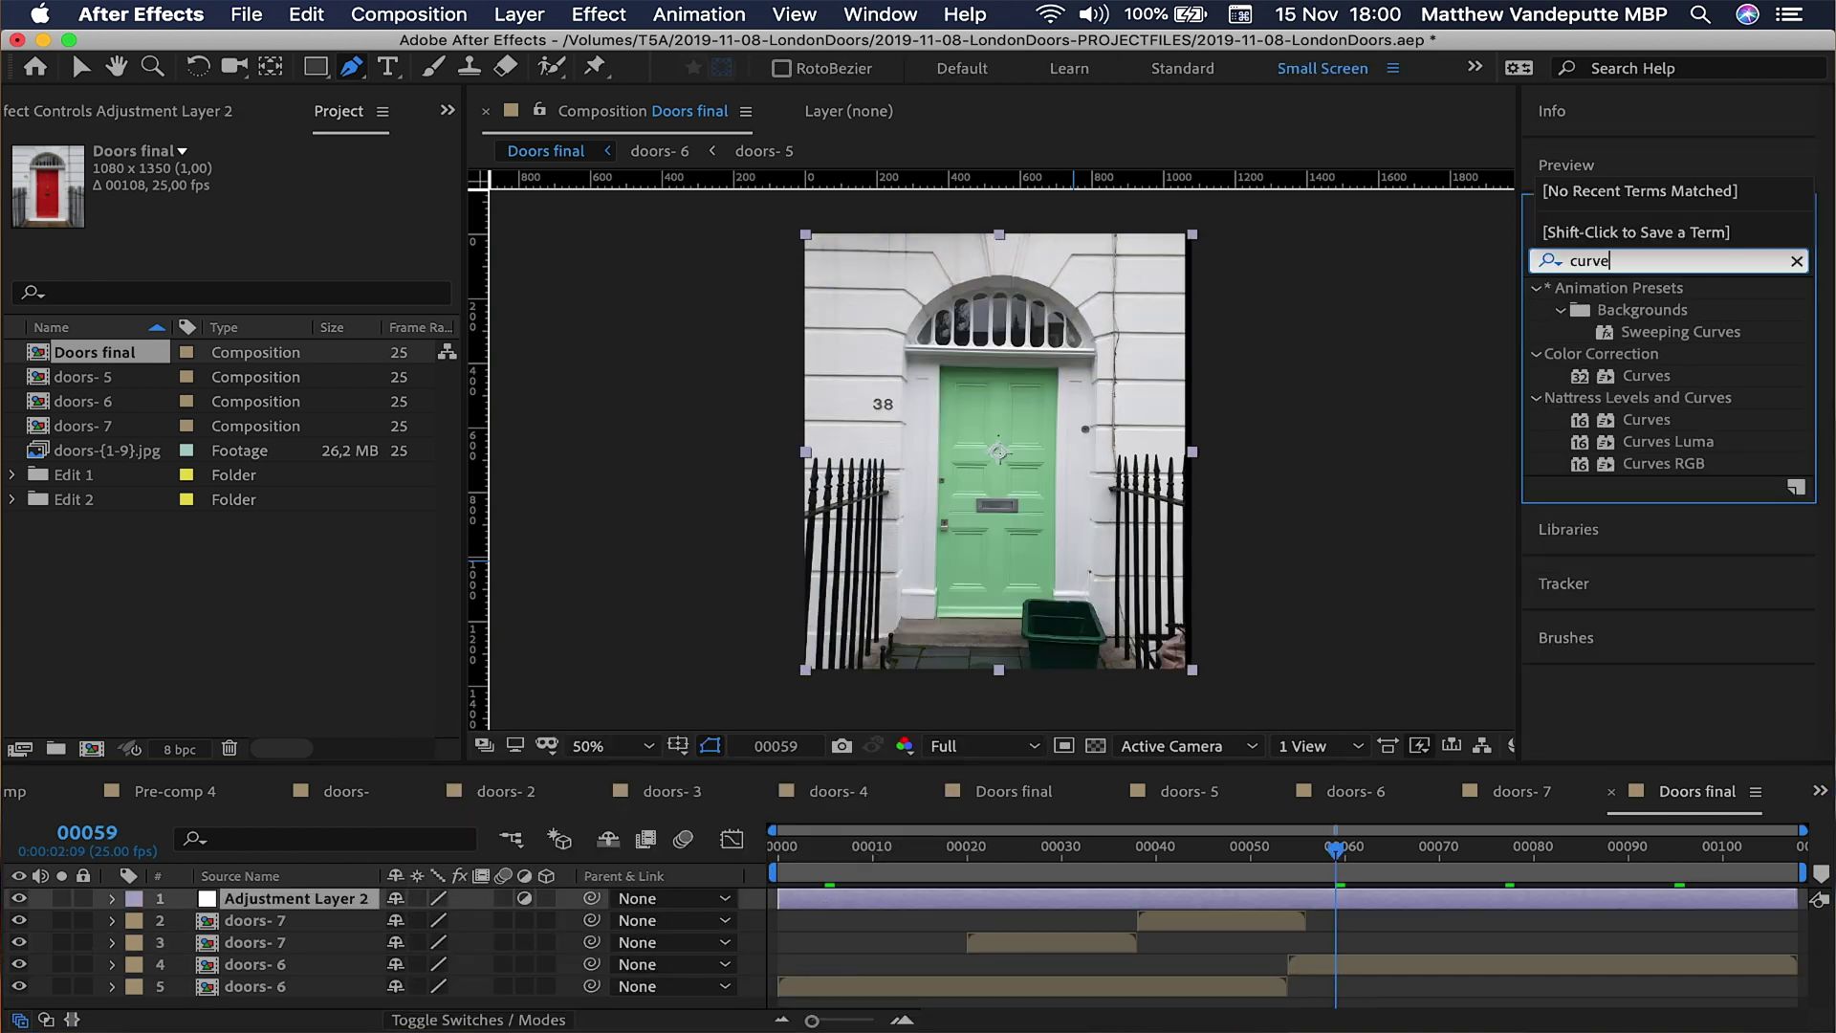
pyautogui.moveTo(1645, 375); pyautogui.dragTo(670, 899)
pyautogui.moveTo(325, 364); pyautogui.dragTo(309, 350)
pyautogui.moveTo(145, 524); pyautogui.dragTo(144, 548)
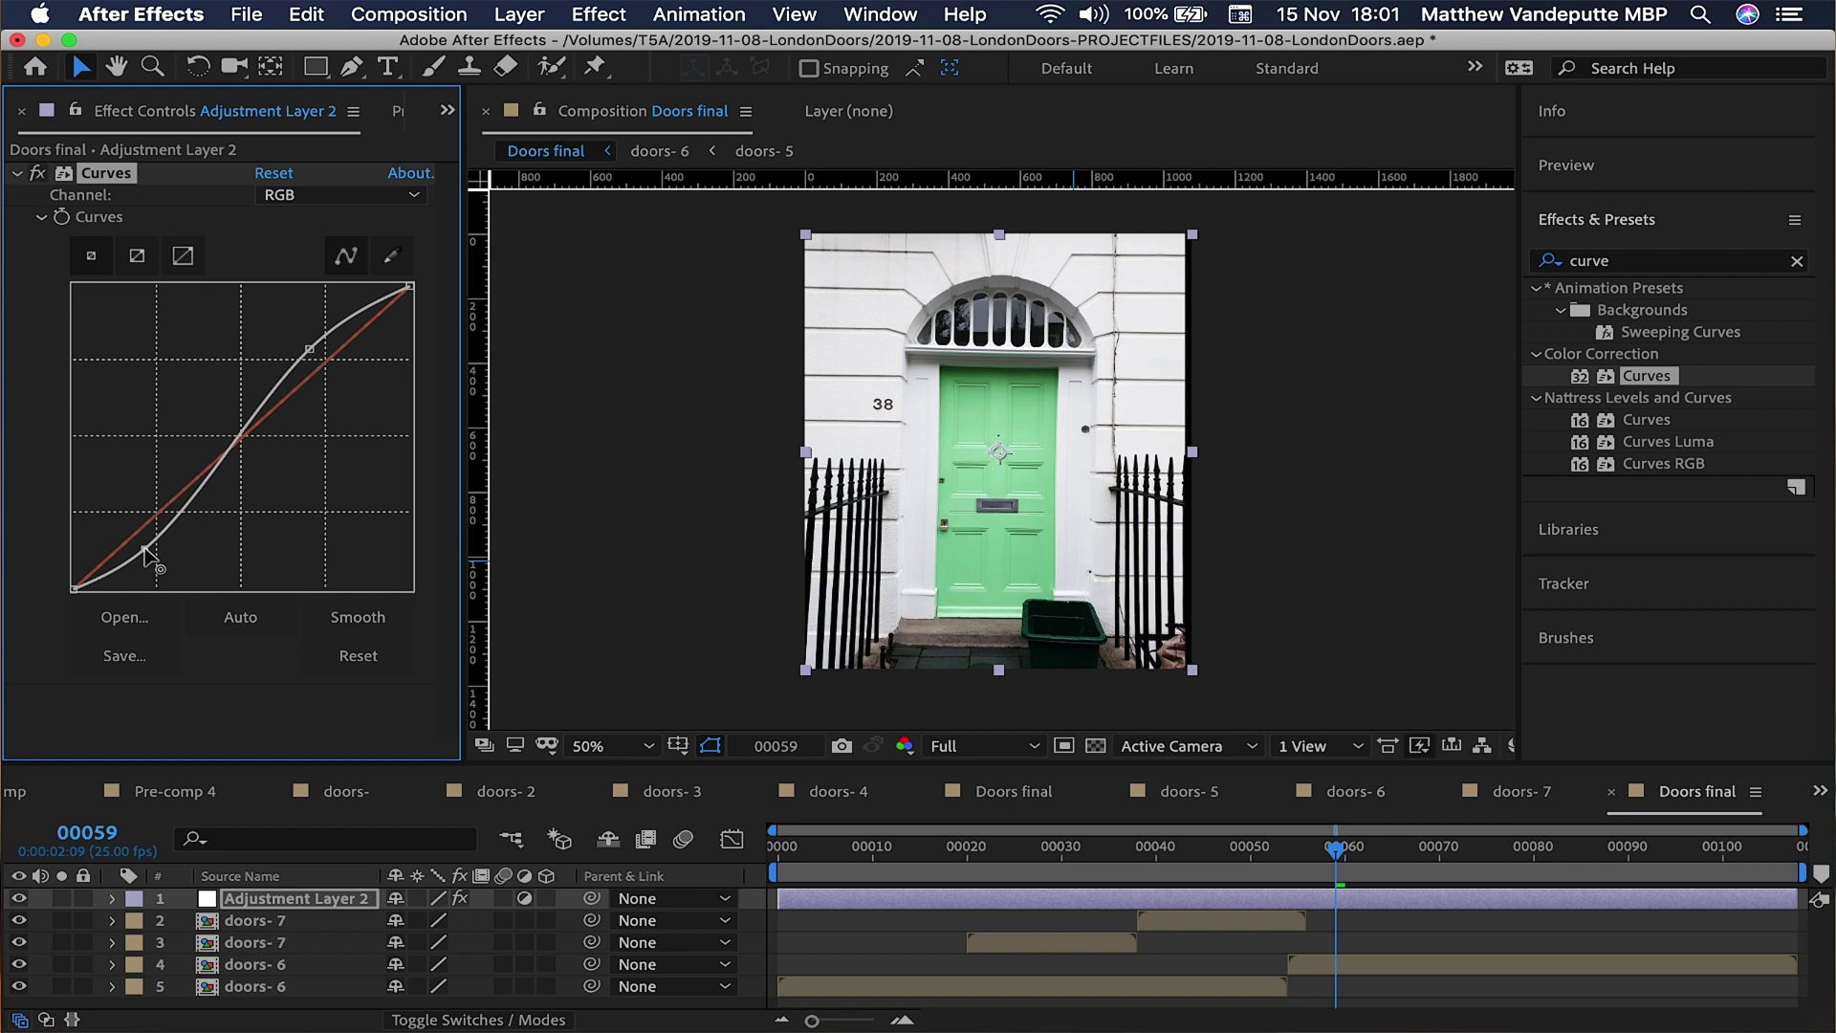
# Apply Hue/Saturation to the adjustment layer with Master Saturation 19 and check the colours.
pyautogui.press('super+5')
pyautogui.write('sat')
pyautogui.moveTo(1674, 397); pyautogui.dragTo(1373, 899)
pyautogui.moveTo(244, 605); pyautogui.dragTo(310, 605)
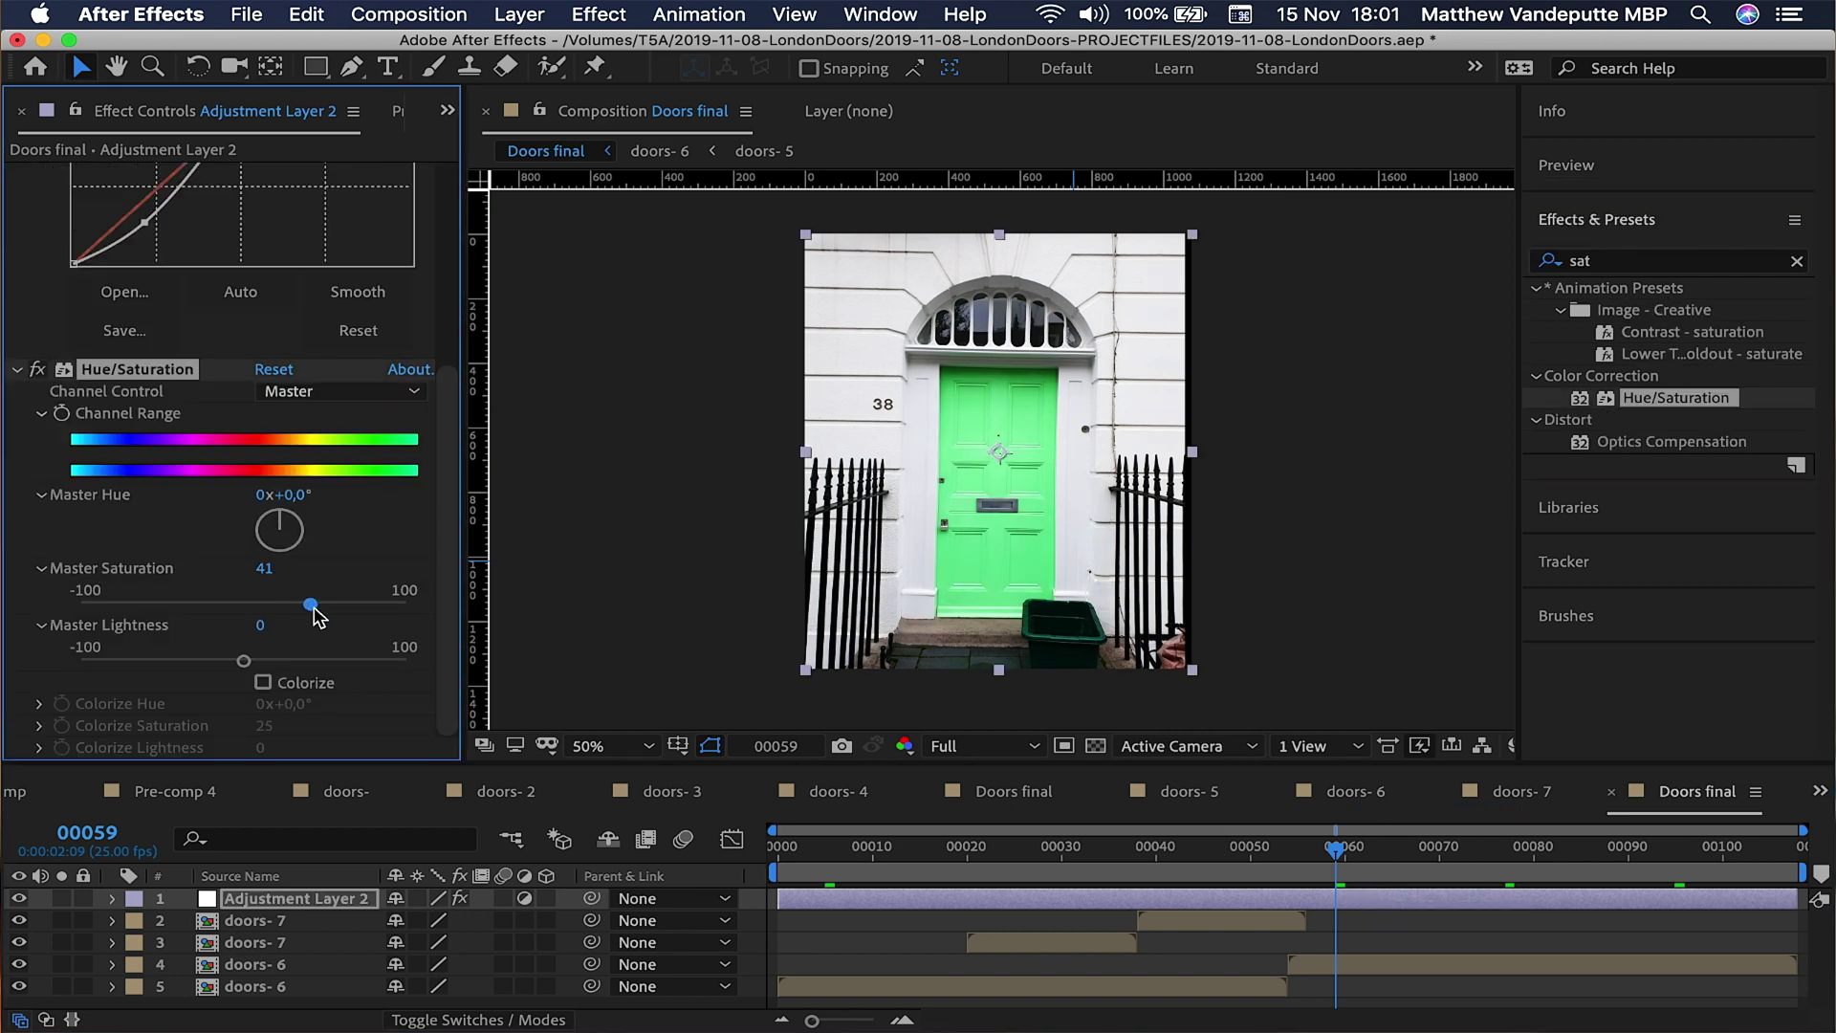
pyautogui.click(960, 857)
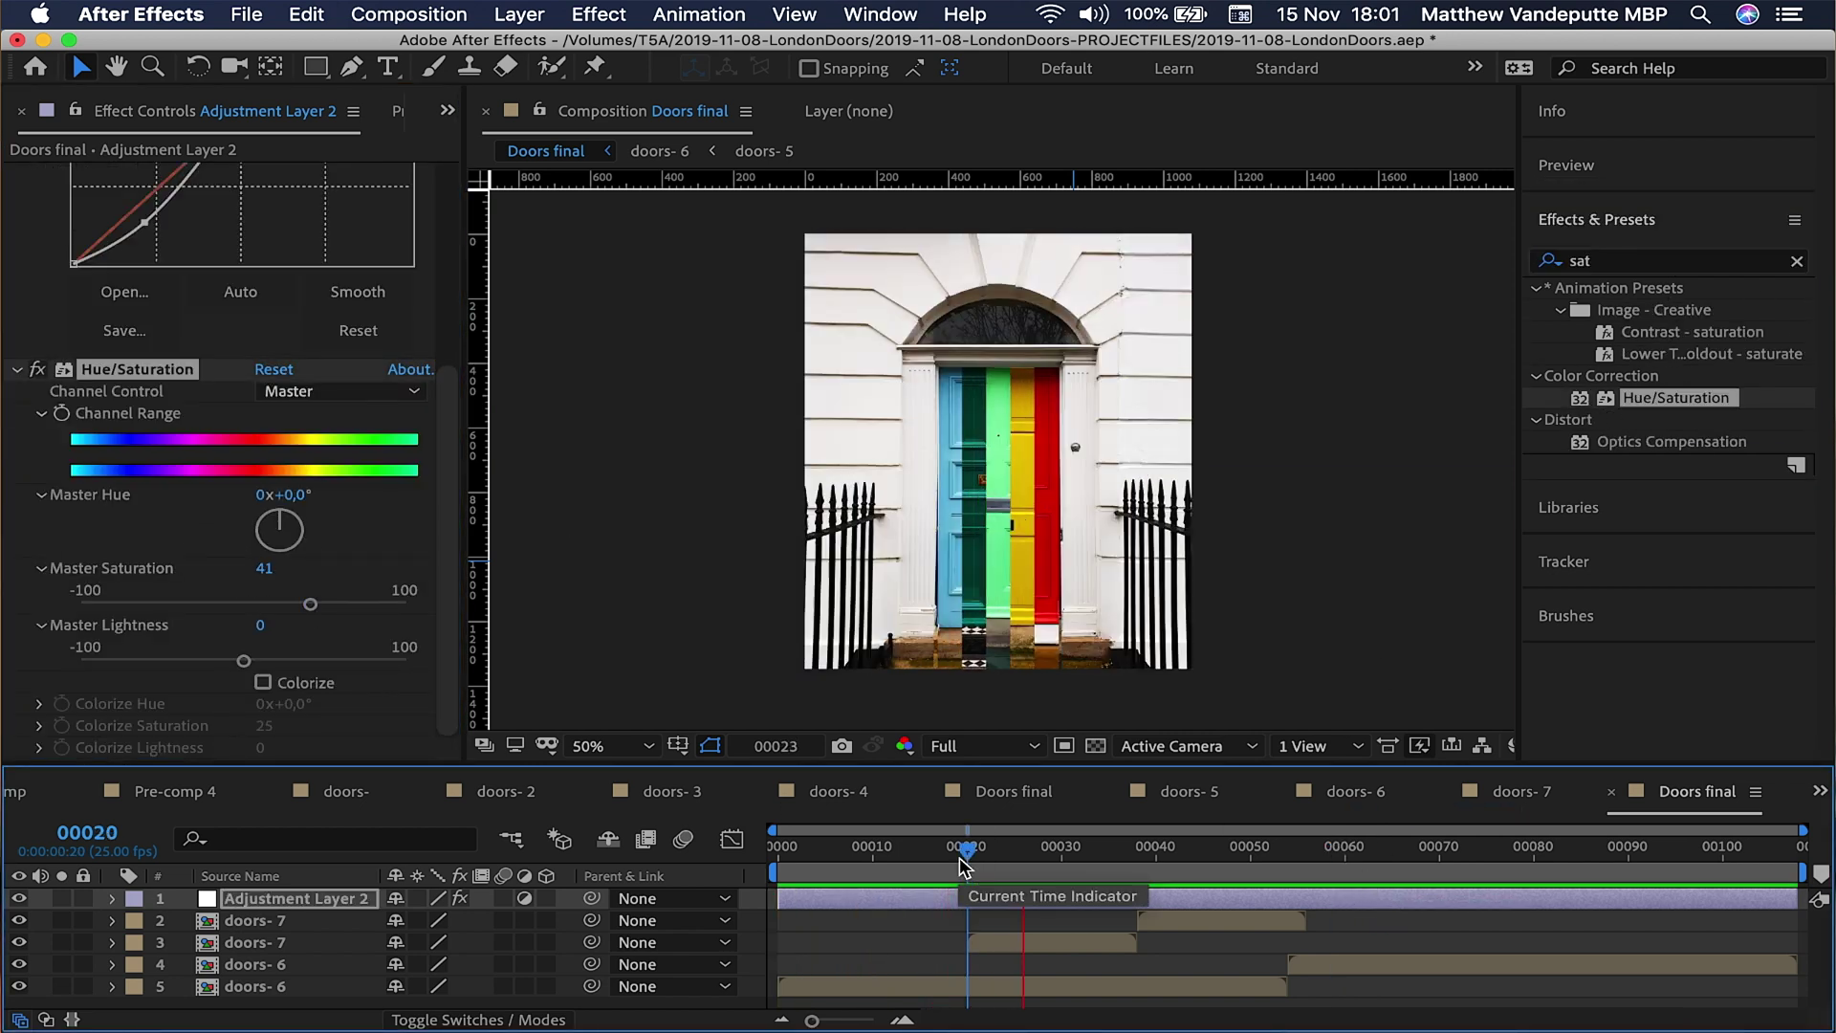
pyautogui.click(283, 615)
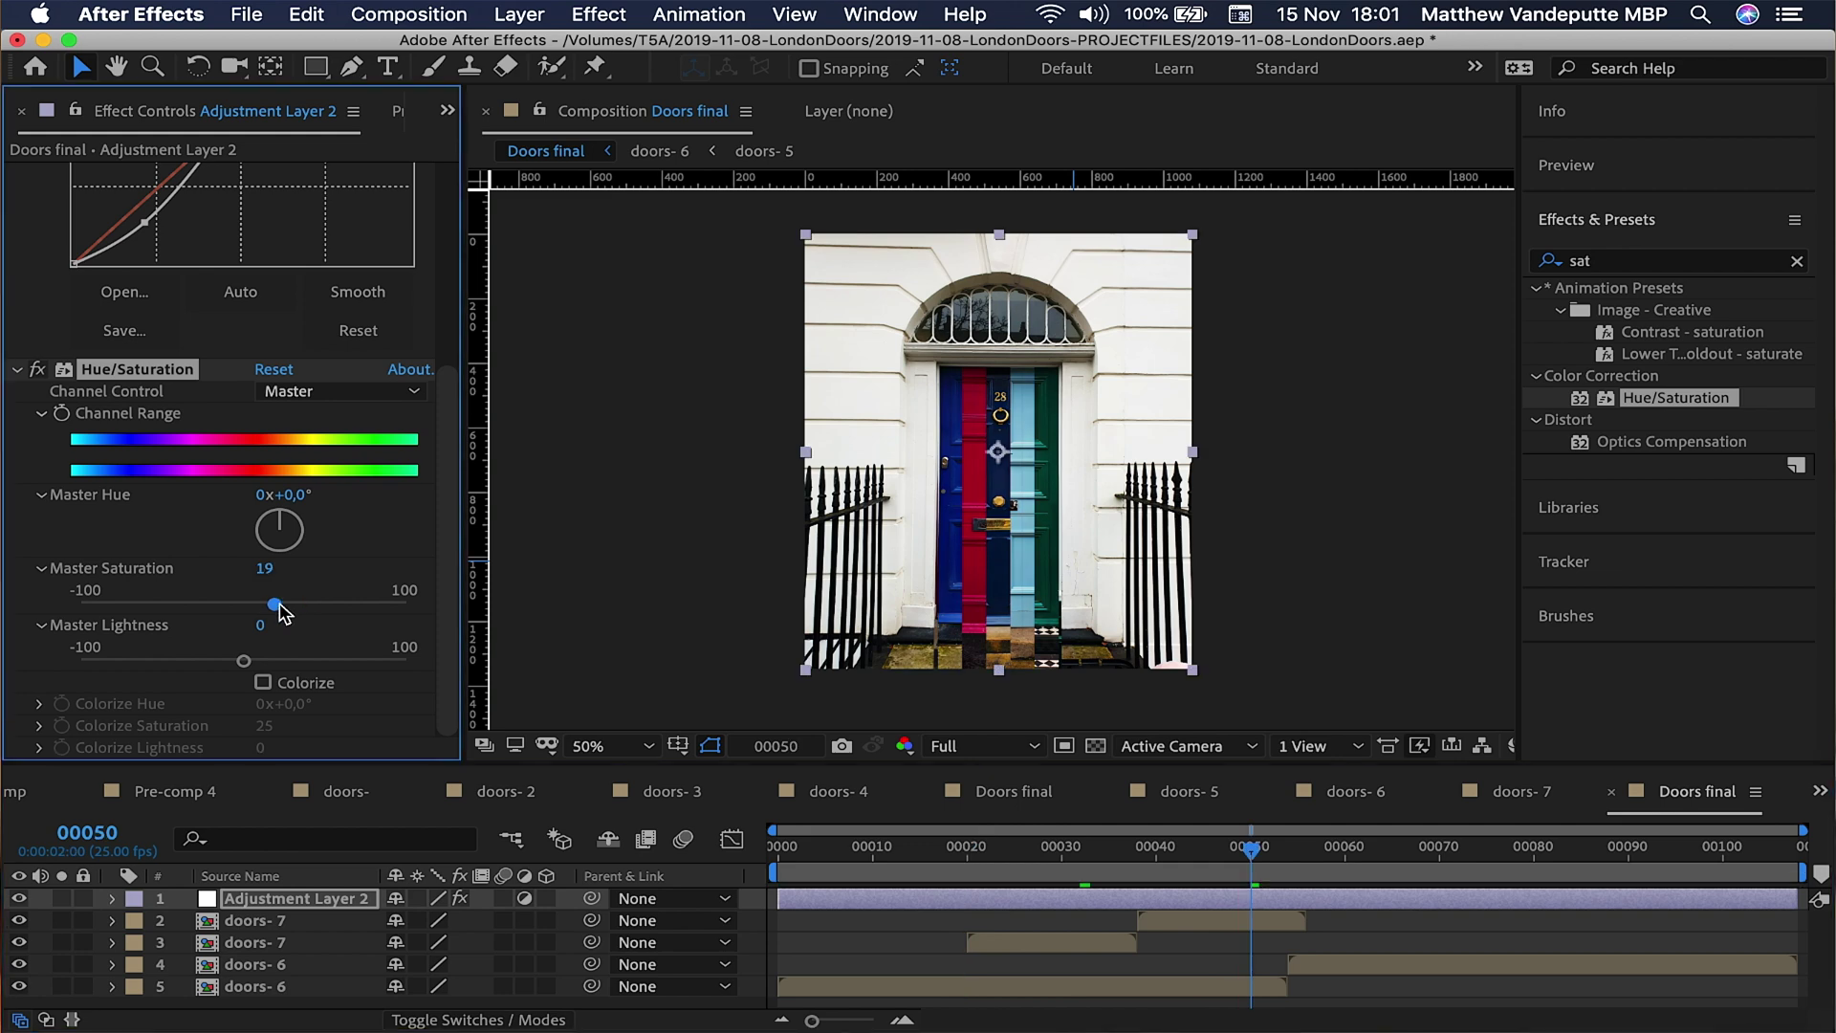